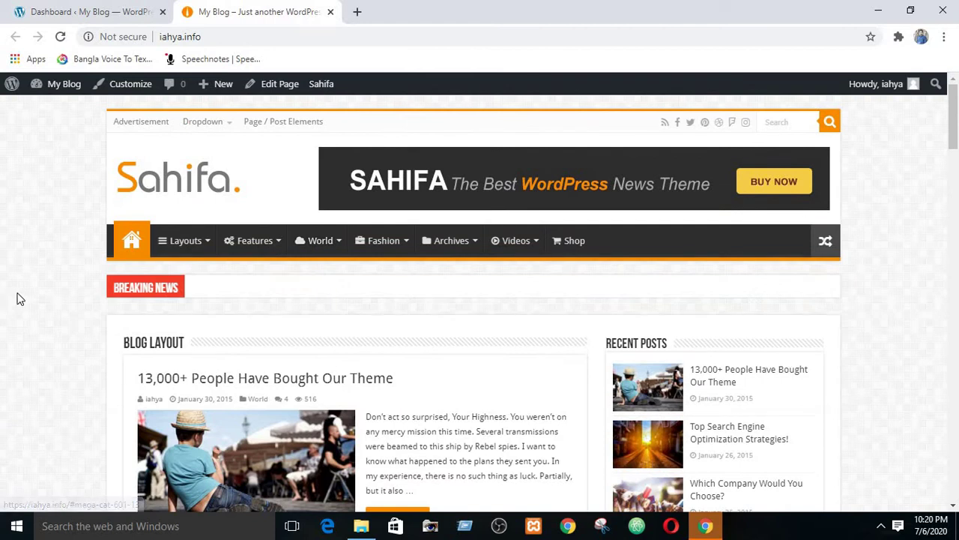
Look over the blog's home page, from the header menu down through the post list and sidebar widgets.
scroll(44, 293, down, 3)
scroll(47, 275, up, 3)
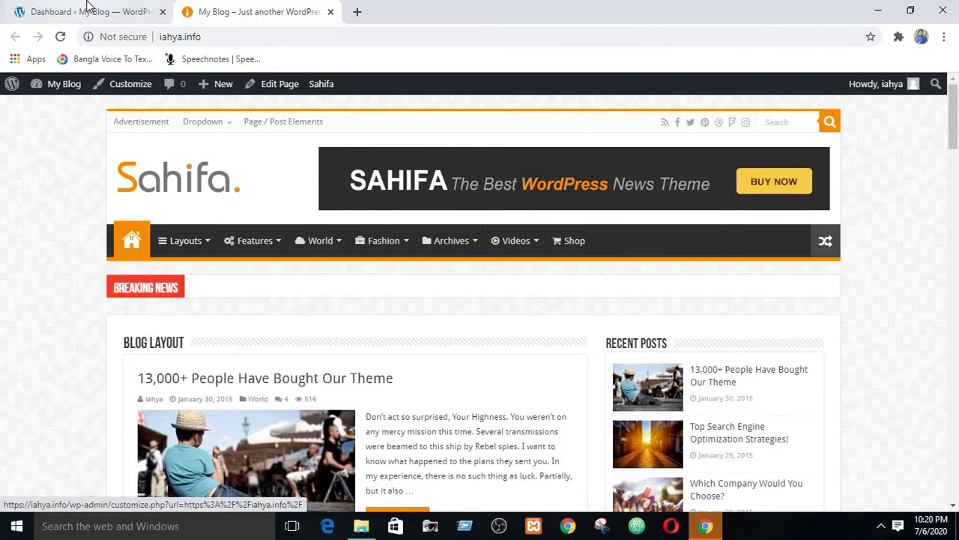
click(86, 9)
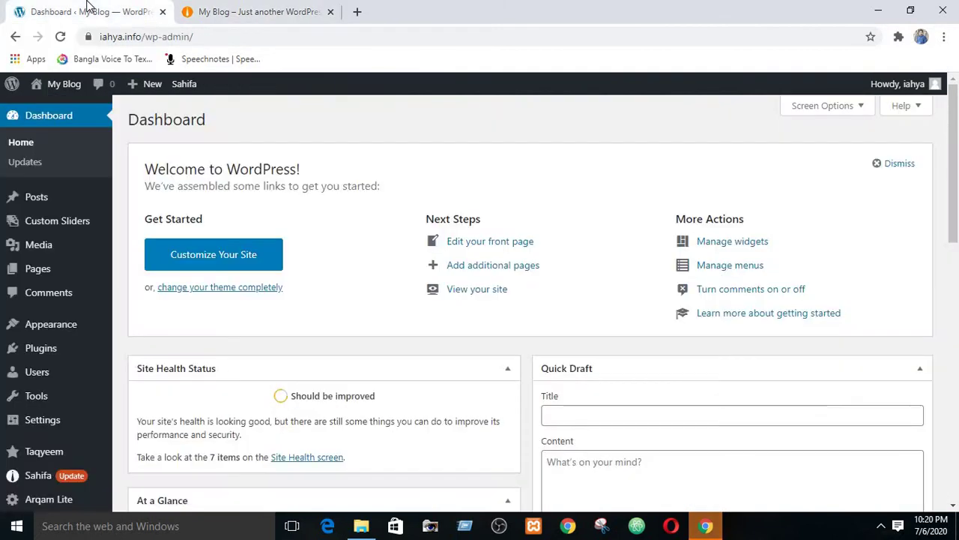
click(253, 9)
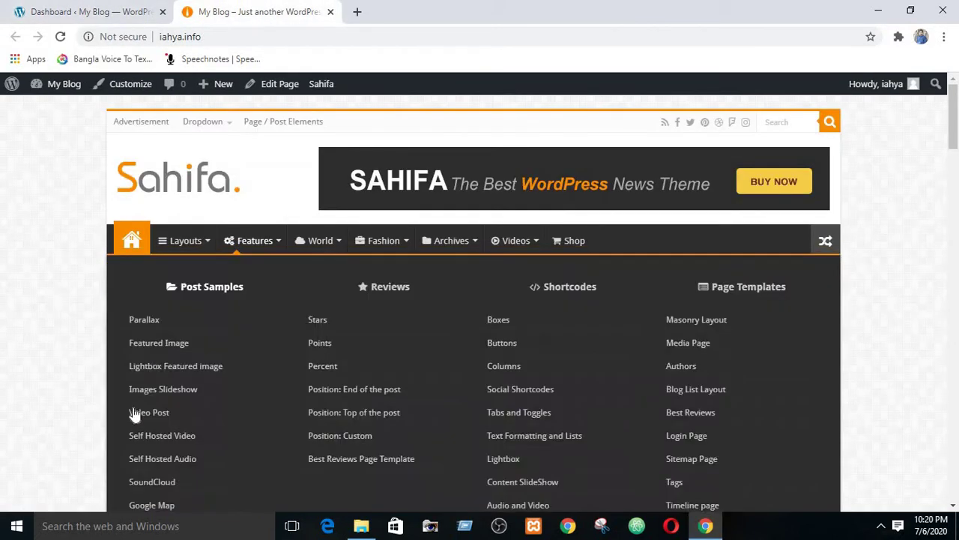
scroll(332, 380, down, 3)
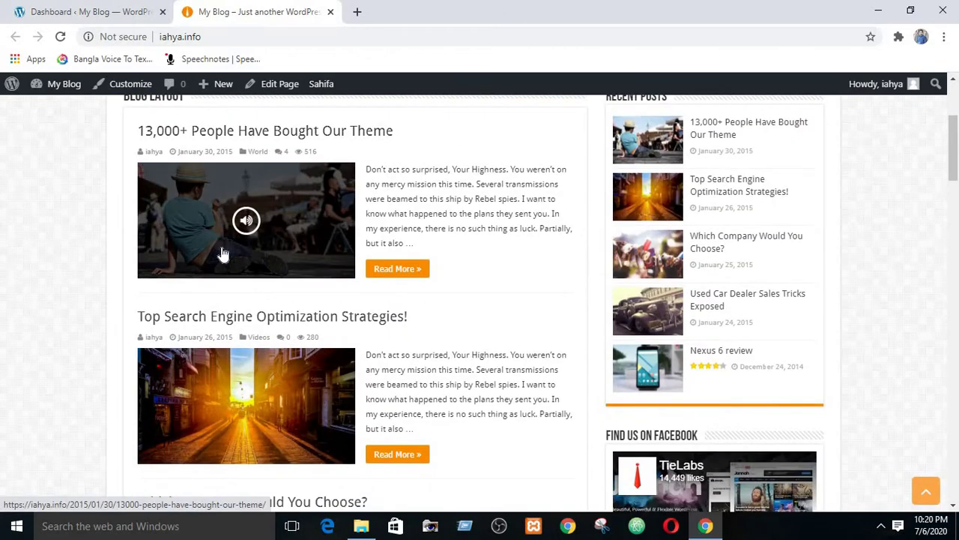
scroll(223, 254, down, 3)
scroll(223, 255, up, 9)
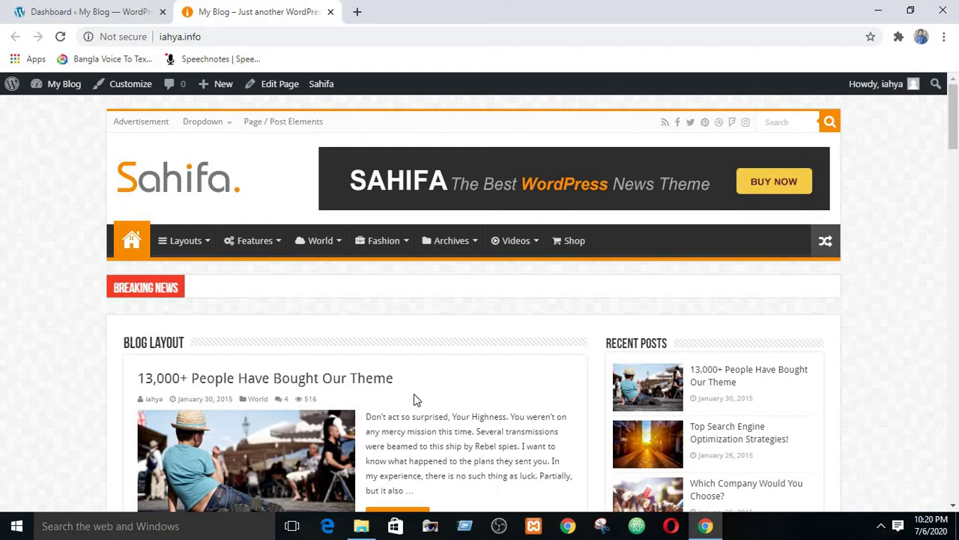
scroll(414, 397, down, 14)
scroll(414, 397, up, 8)
scroll(411, 397, up, 6)
scroll(384, 315, down, 12)
scroll(383, 315, down, 10)
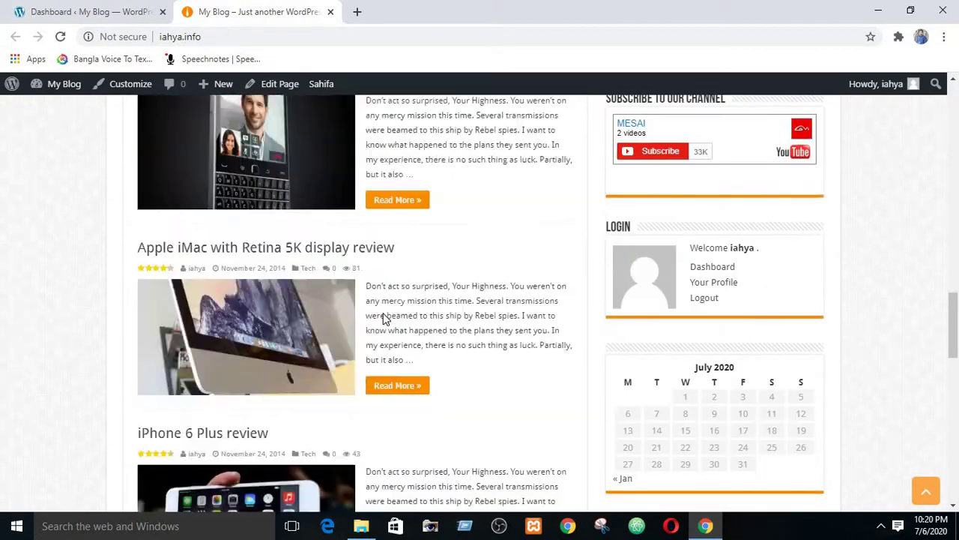
scroll(383, 314, up, 20)
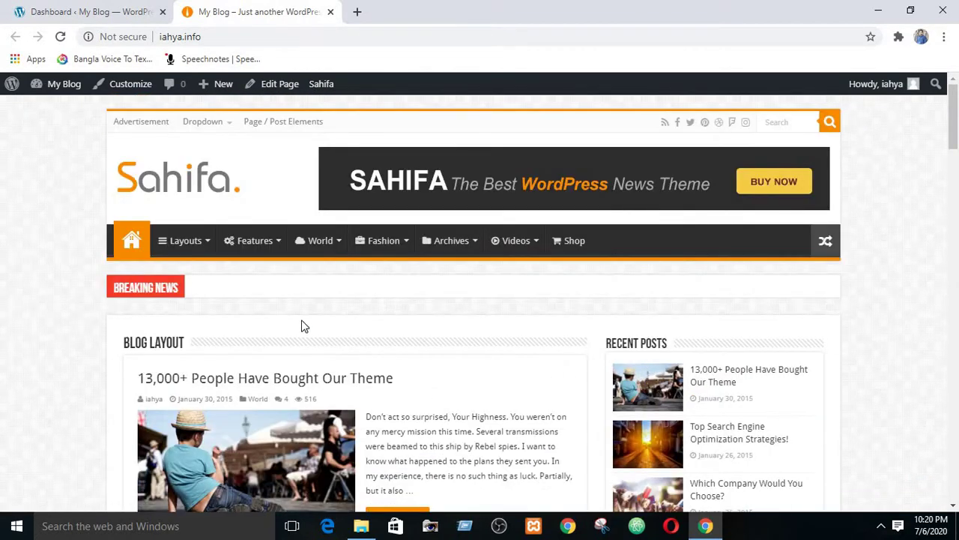
Open the post categories page in the site's admin dashboard.
click(93, 12)
mouse_move(48, 206)
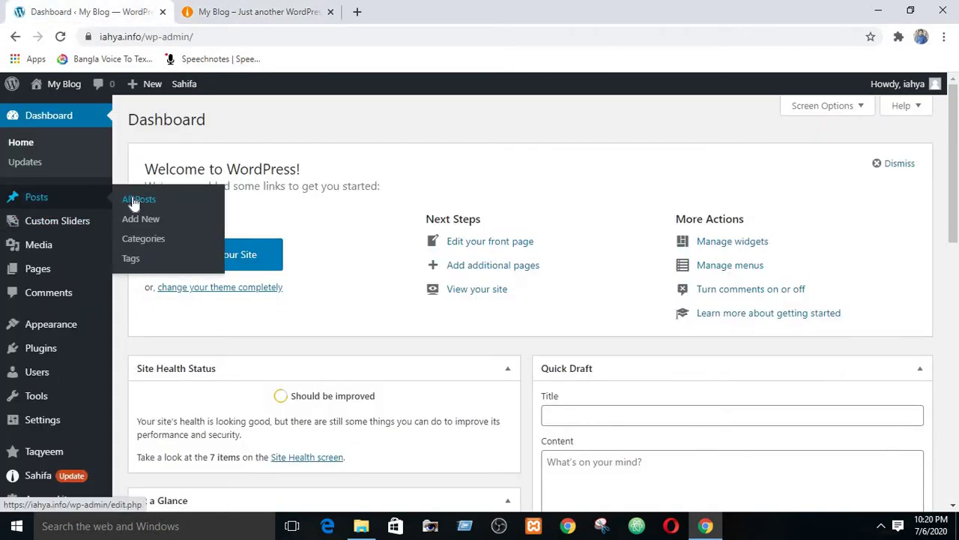
click(141, 239)
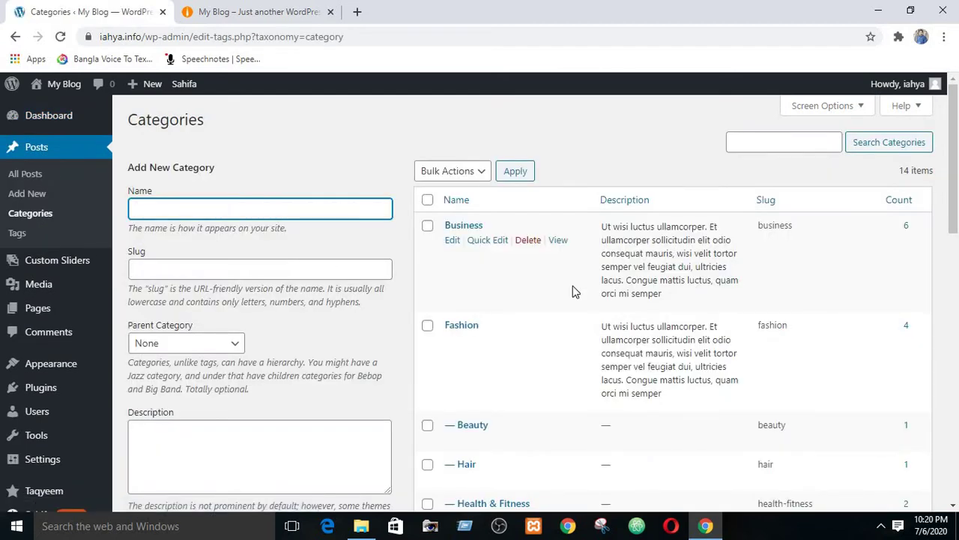
Review the full list of existing post categories and their subcategories.
scroll(566, 292, down, 10)
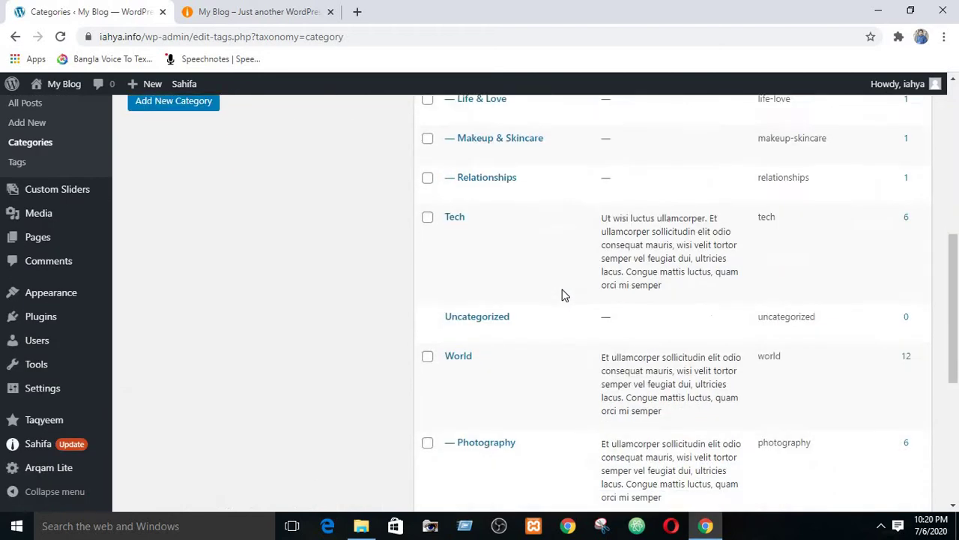
scroll(564, 295, up, 2)
scroll(563, 294, up, 8)
scroll(564, 294, down, 10)
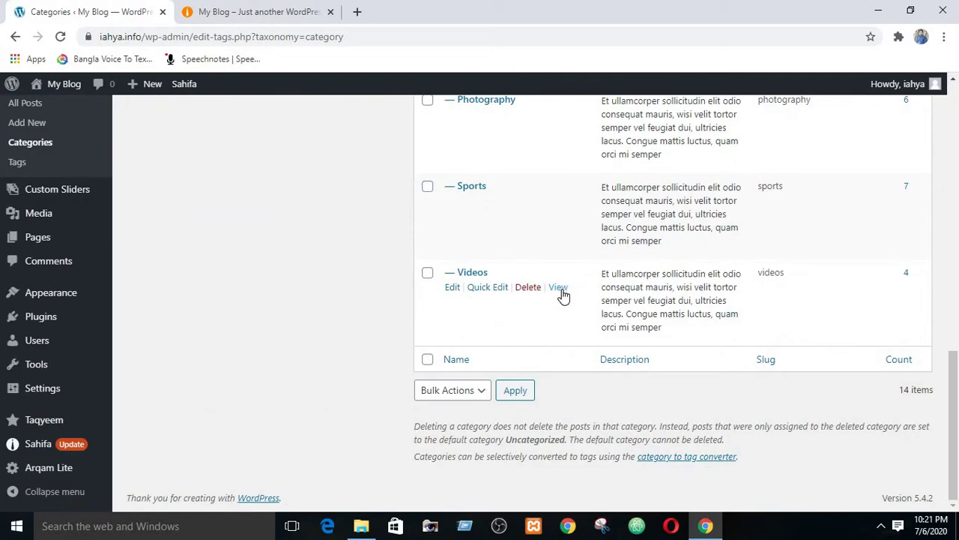
scroll(564, 294, up, 2)
scroll(563, 294, up, 8)
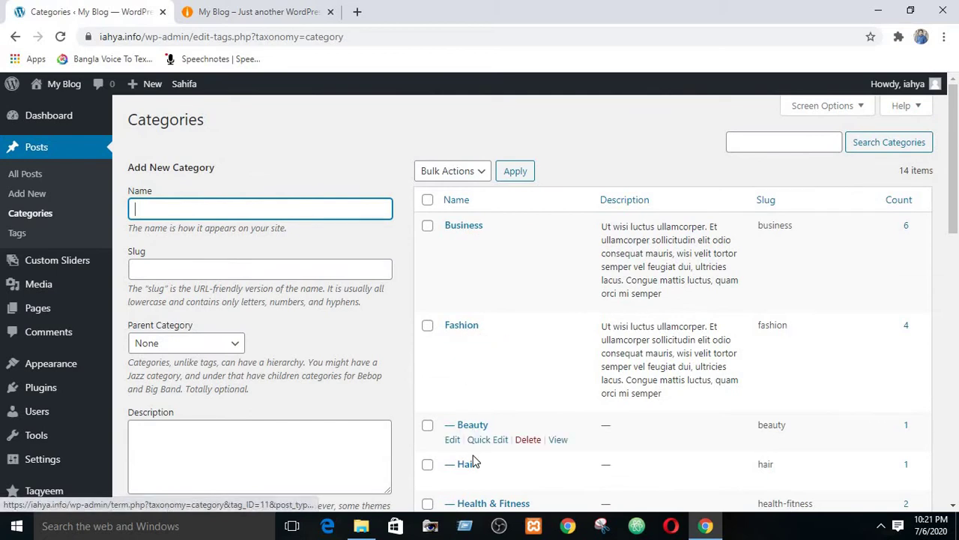
scroll(480, 296, down, 3)
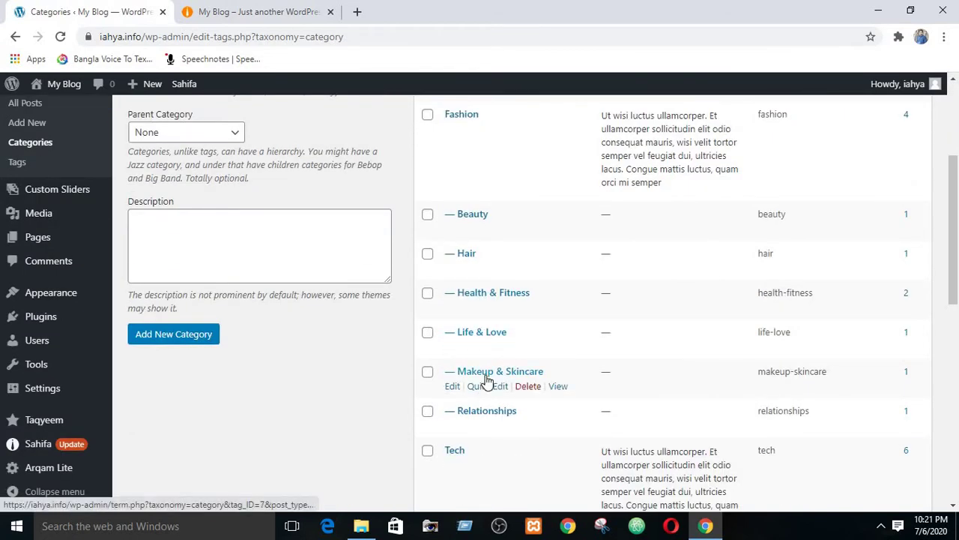
scroll(465, 461, down, 3)
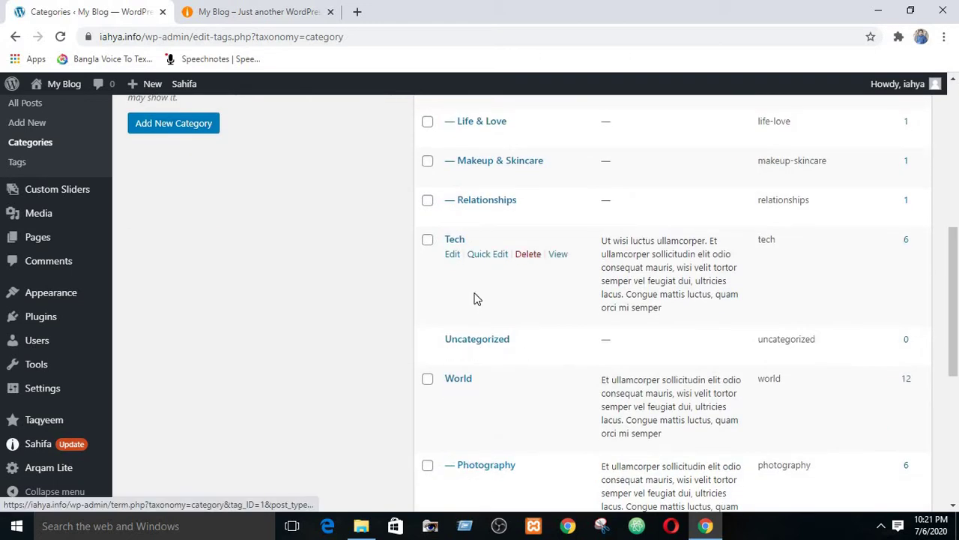
scroll(473, 299, up, 6)
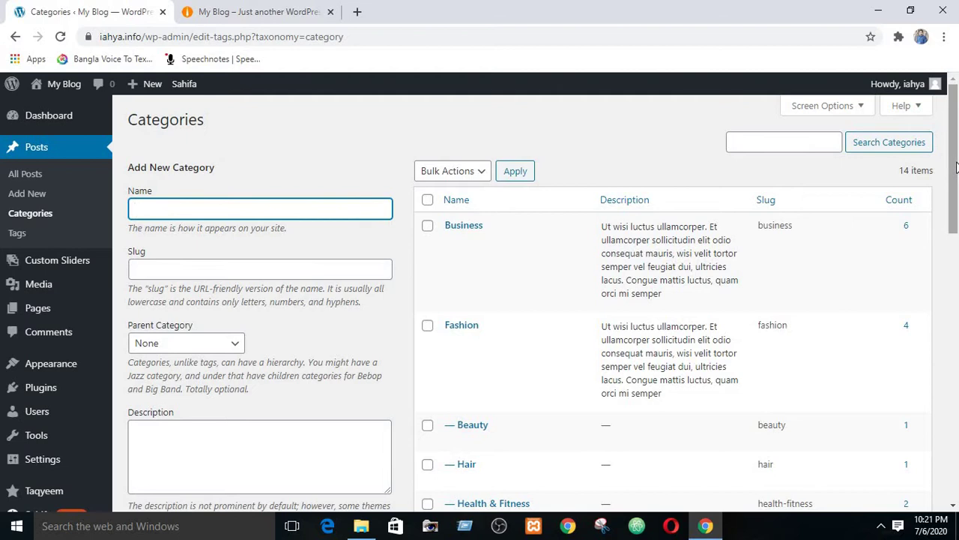
Permanently delete the Beauty, Hair and Health & Fitness subcategories under Fashion.
scroll(498, 182, down, 2)
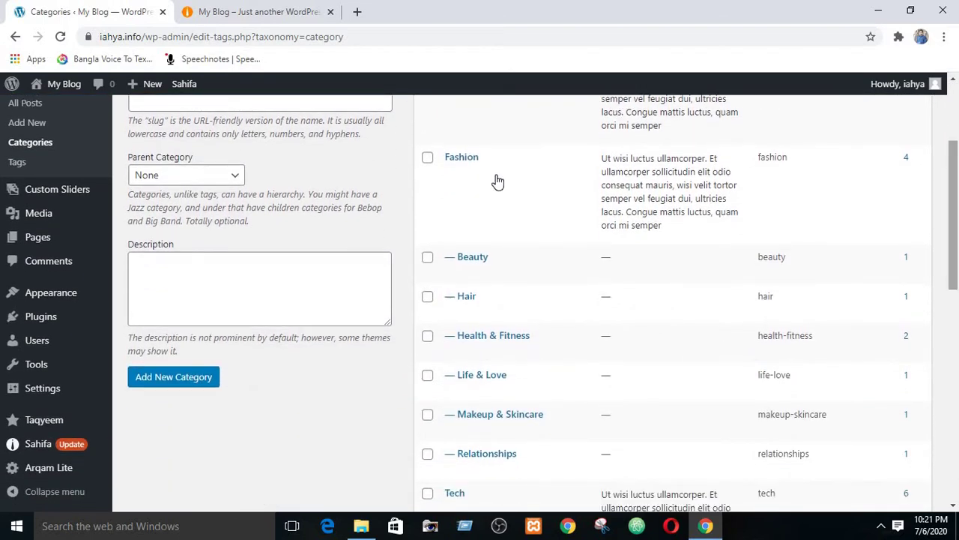
click(529, 273)
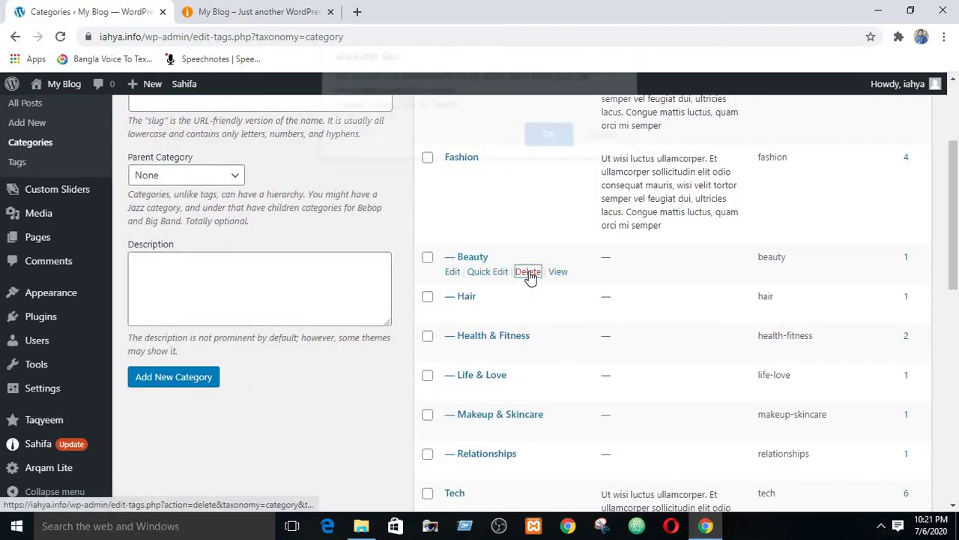
click(547, 143)
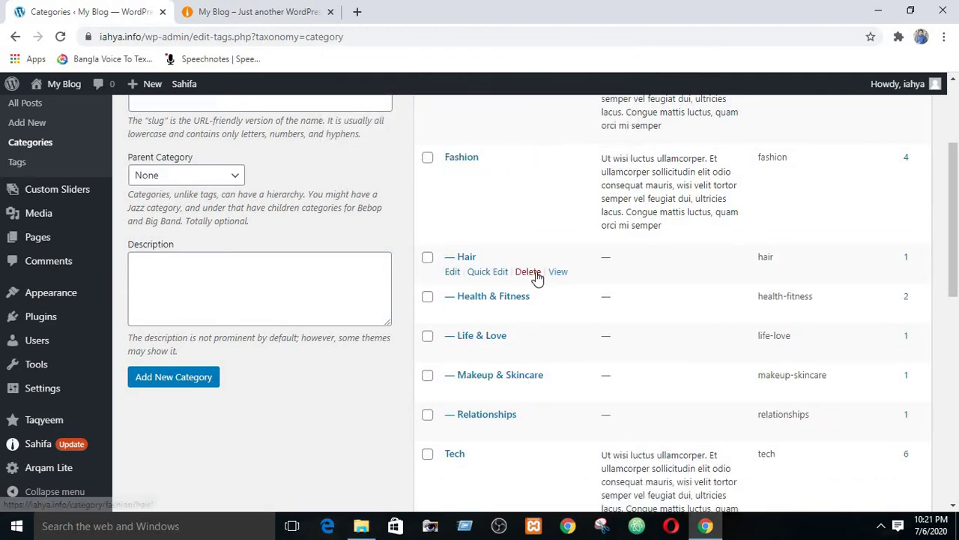
click(531, 273)
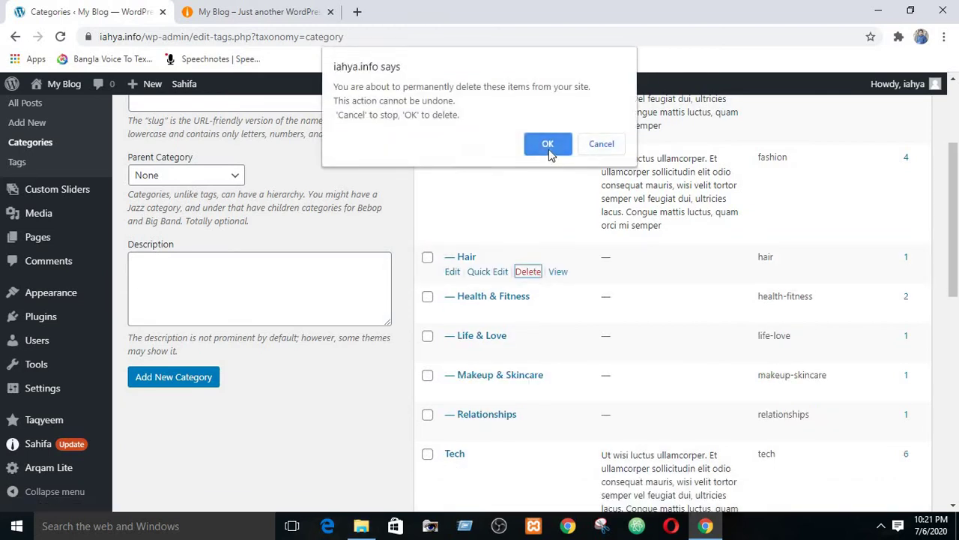
click(547, 148)
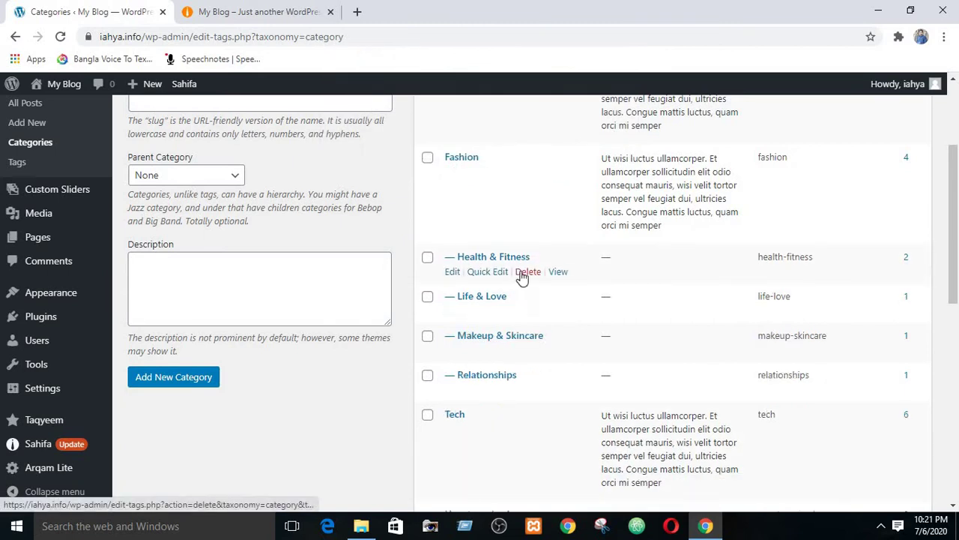
click(526, 272)
click(546, 145)
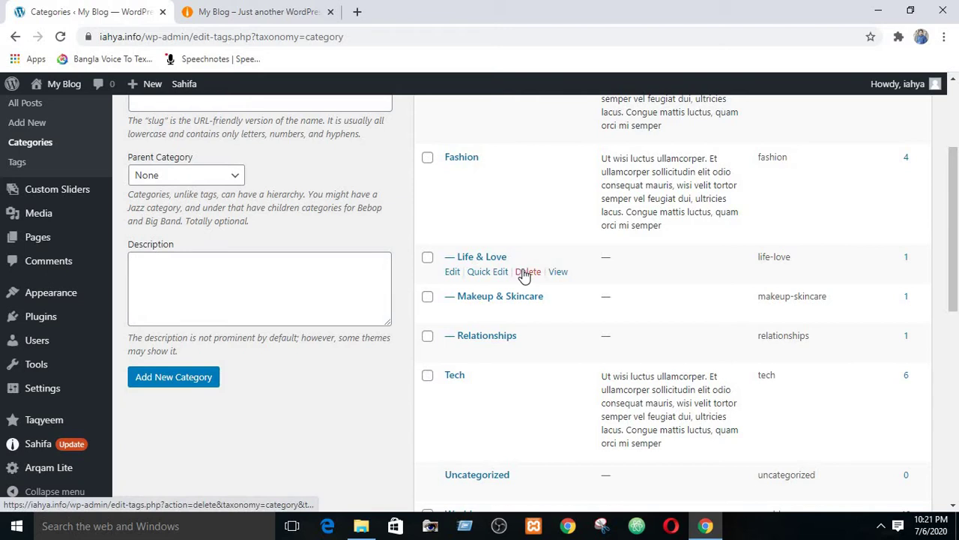
Permanently delete the Life & Love, Makeup & Skincare and Relationships subcategories under Fashion.
click(527, 272)
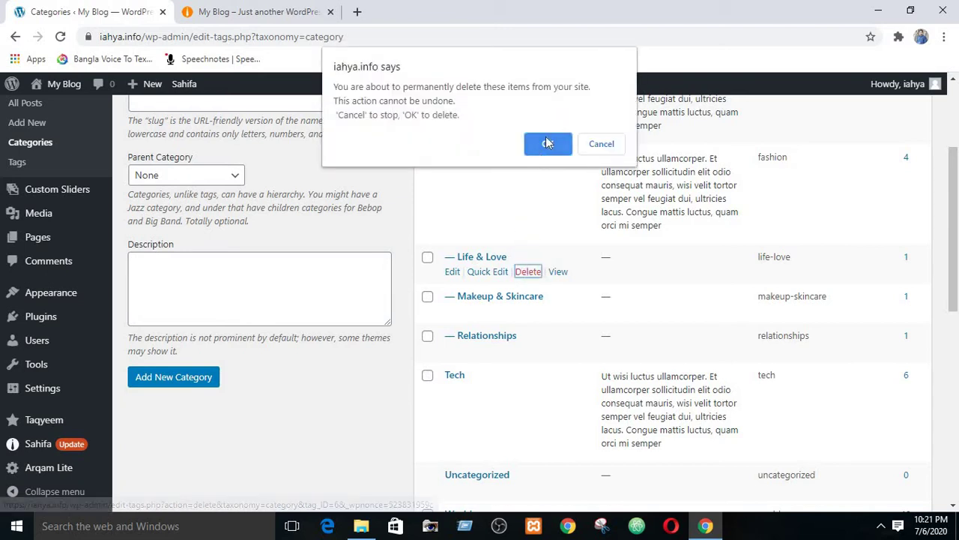
click(546, 139)
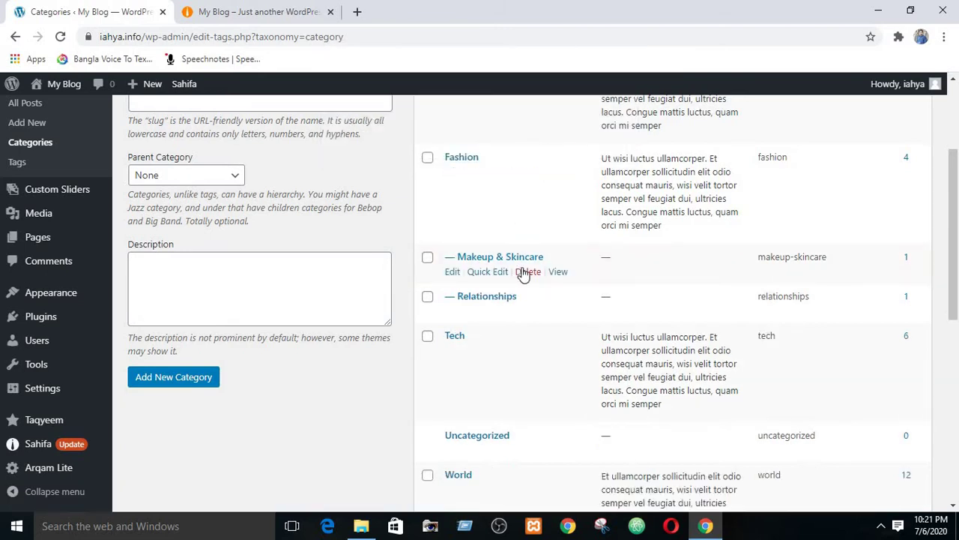
click(528, 271)
click(538, 142)
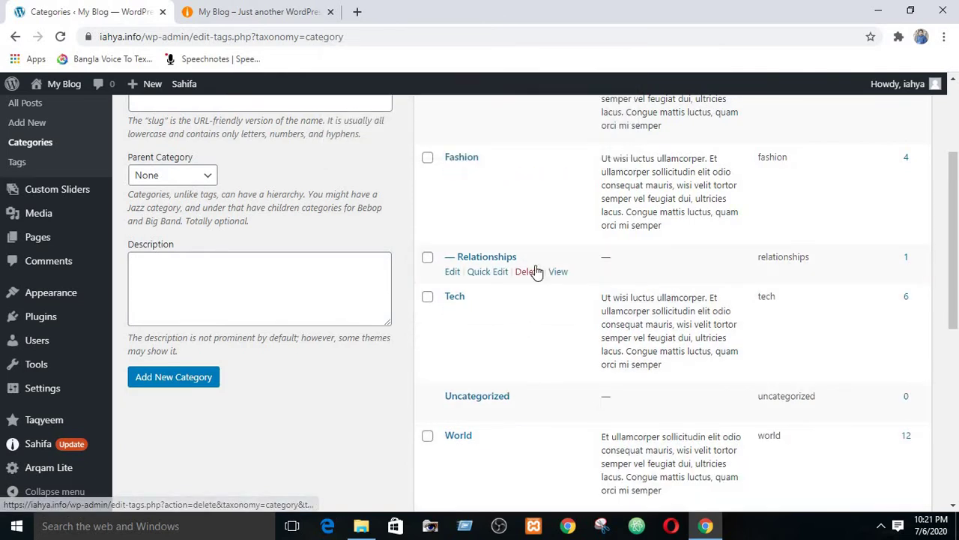
click(529, 272)
click(547, 144)
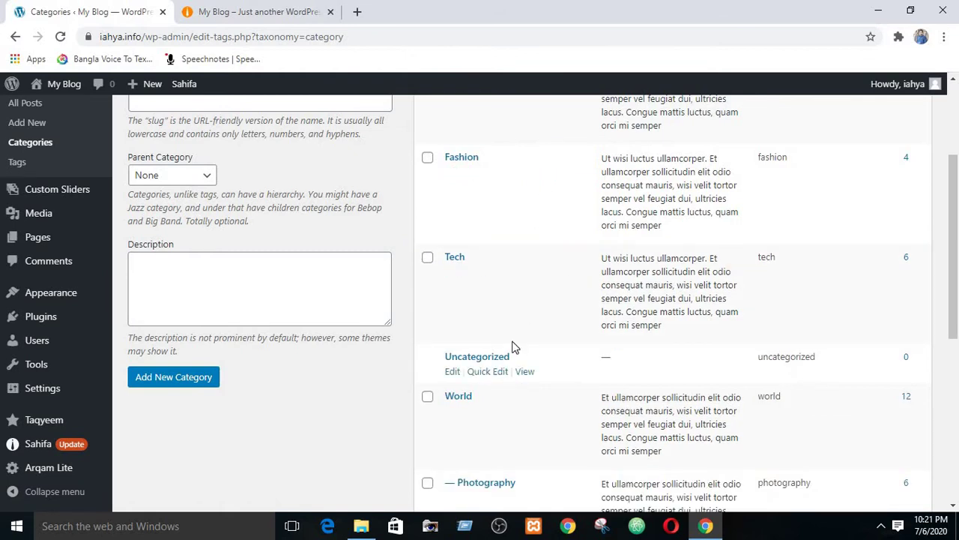
Permanently delete the Photography and Videos subcategories under World.
scroll(512, 347, down, 3)
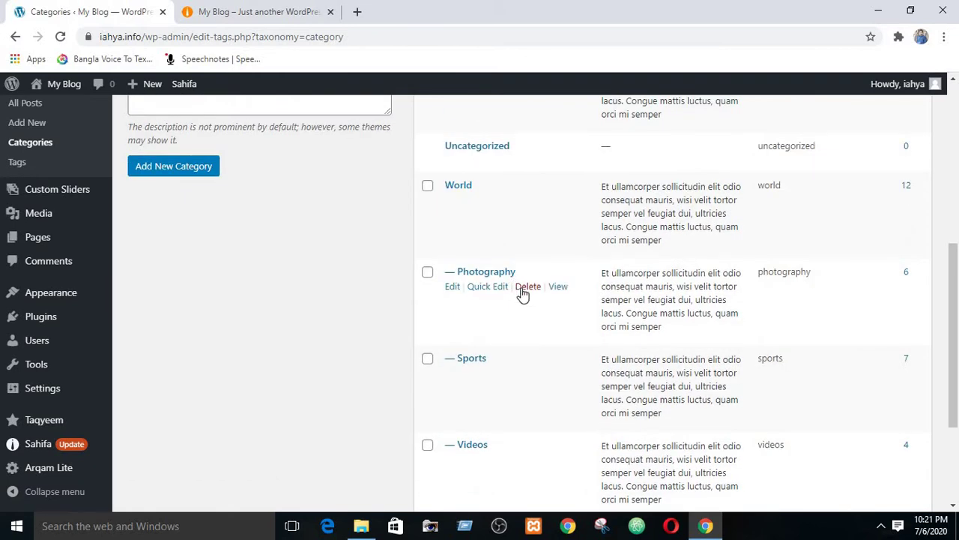
click(527, 288)
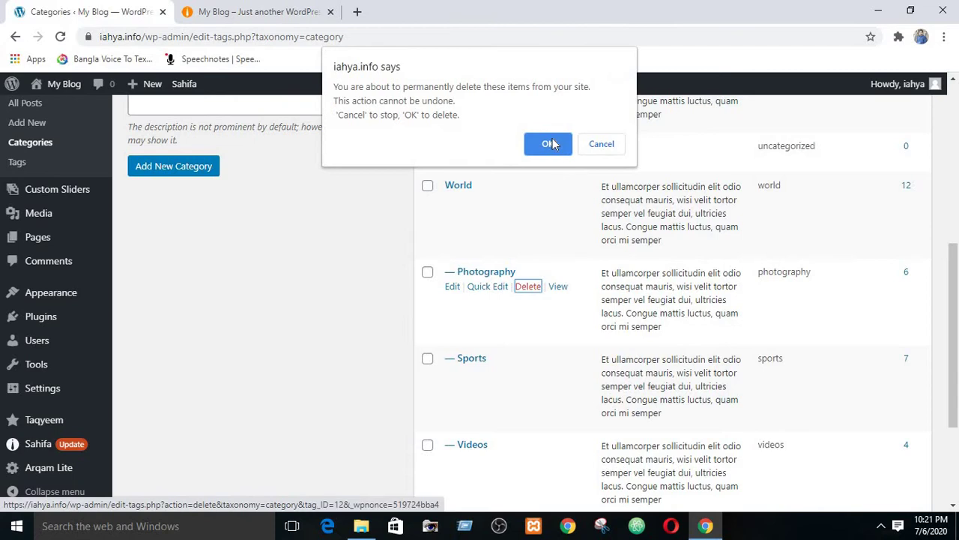
click(548, 143)
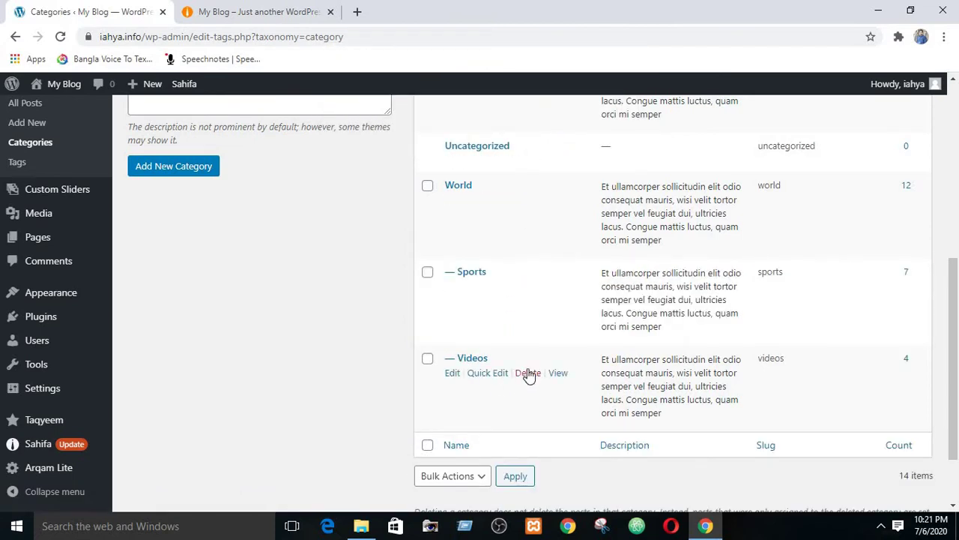
click(527, 373)
click(548, 144)
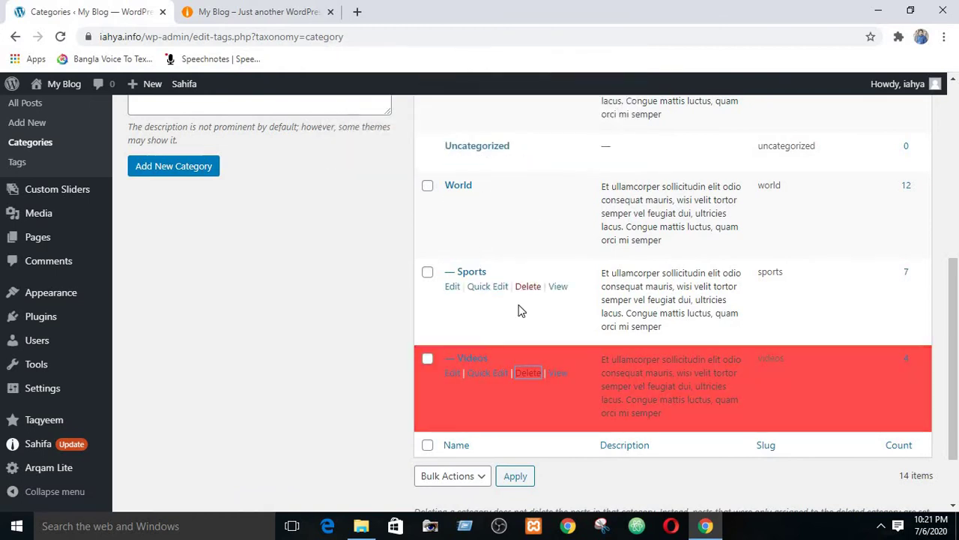
Check which categories remain in the list after the deletions.
scroll(518, 310, up, 5)
scroll(521, 328, down, 5)
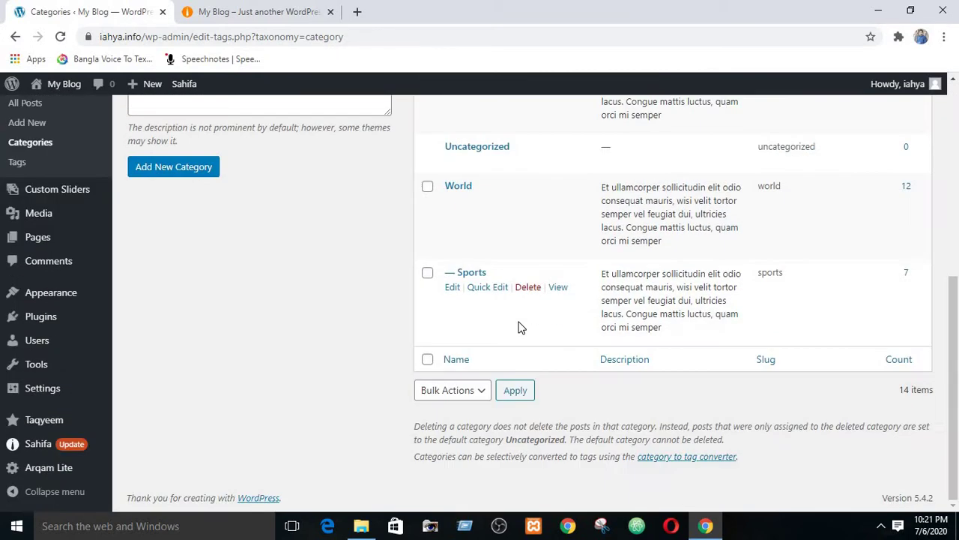
scroll(521, 328, up, 1)
scroll(521, 327, down, 1)
scroll(521, 324, up, 3)
scroll(521, 322, up, 3)
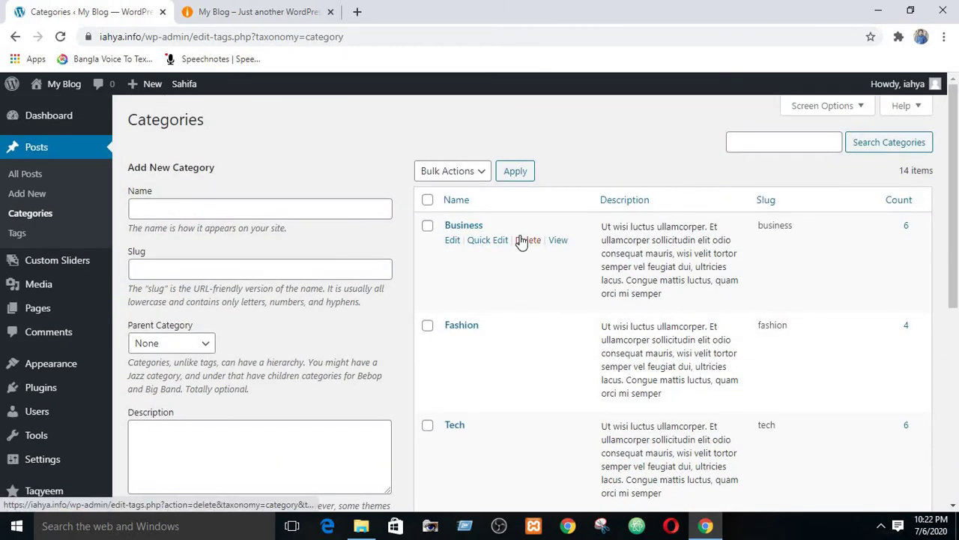
scroll(518, 240, down, 5)
scroll(519, 240, up, 5)
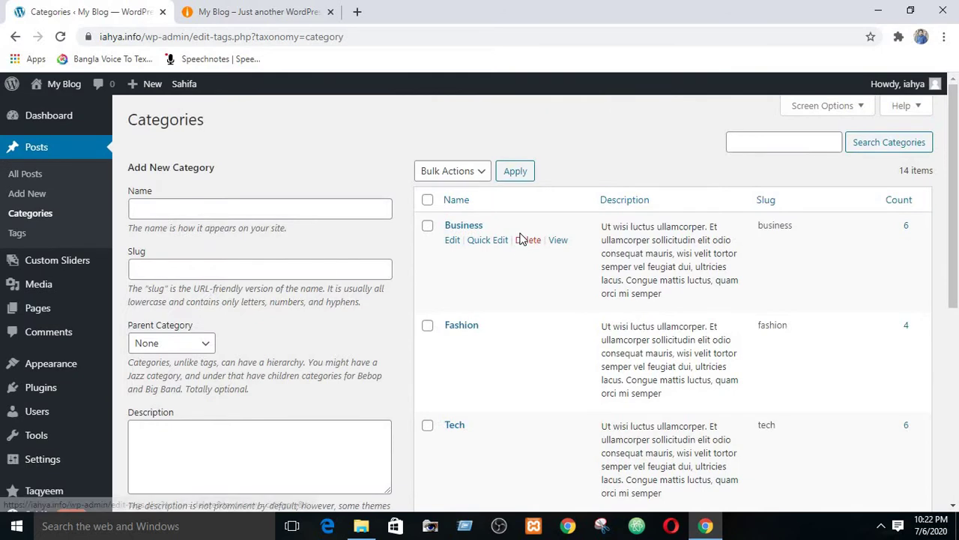
Enter Bangladesh as the new category's name and bangladesh as its slug.
click(209, 207)
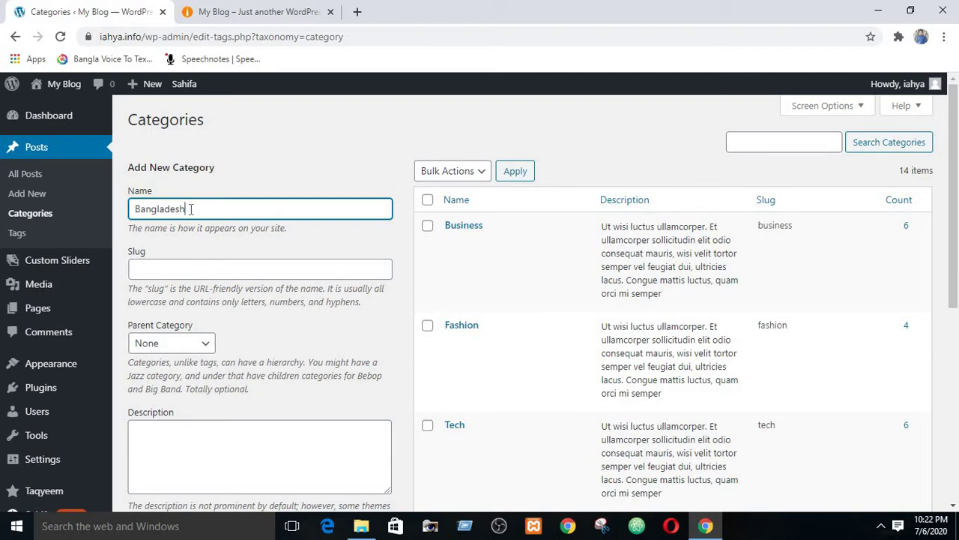
click(179, 268)
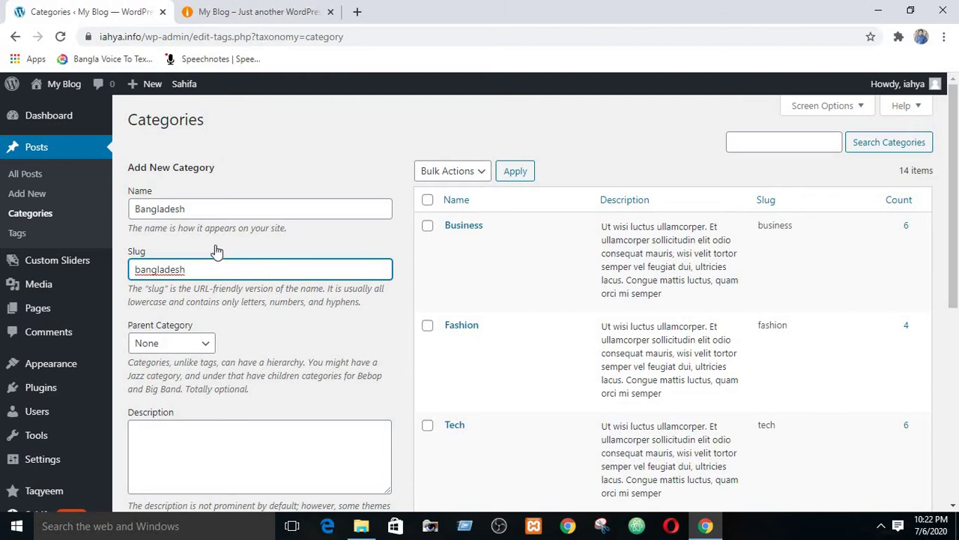
scroll(216, 247, down, 3)
scroll(191, 137, up, 3)
Describe the new category as "This cat will publish bd related post." and add it to the category list.
scroll(262, 281, down, 2)
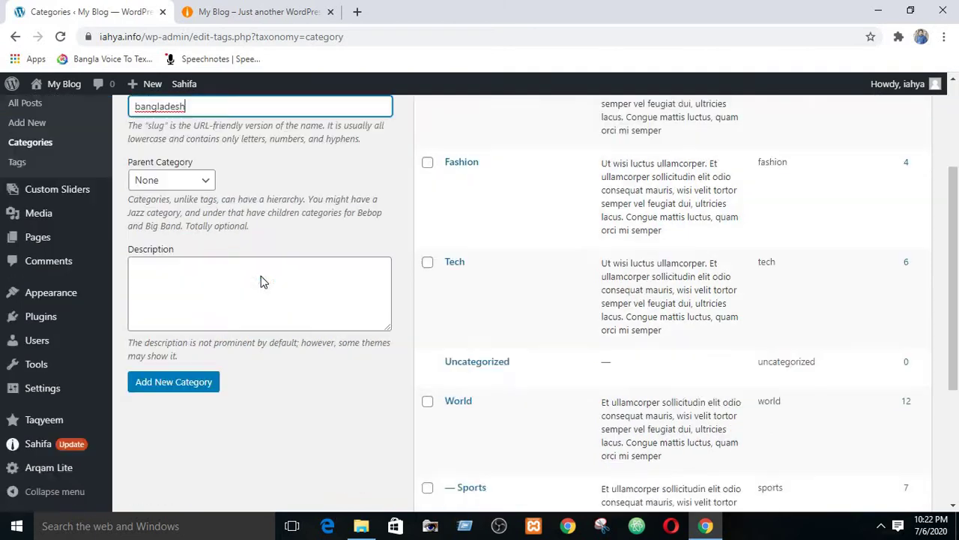
scroll(262, 281, down, 1)
click(165, 234)
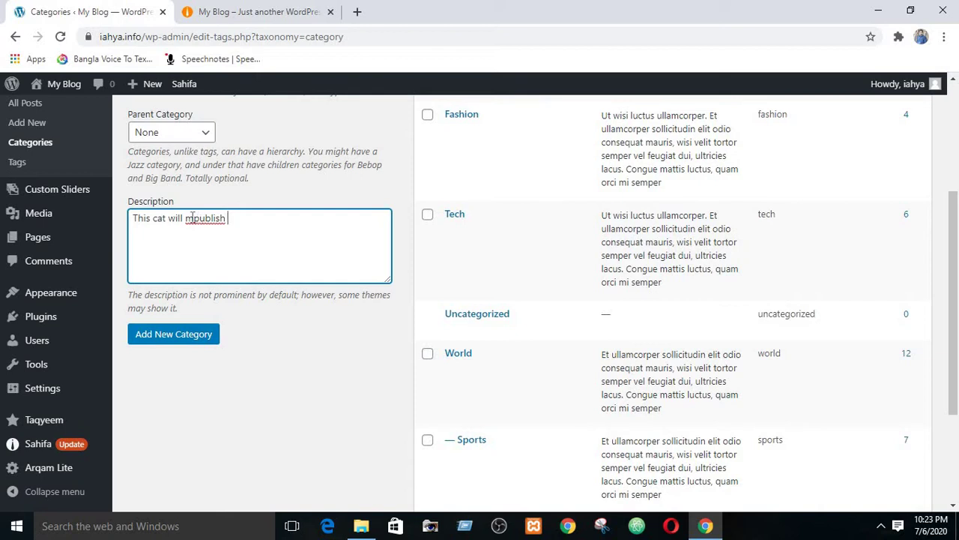
click(193, 218)
key(BackSpace)
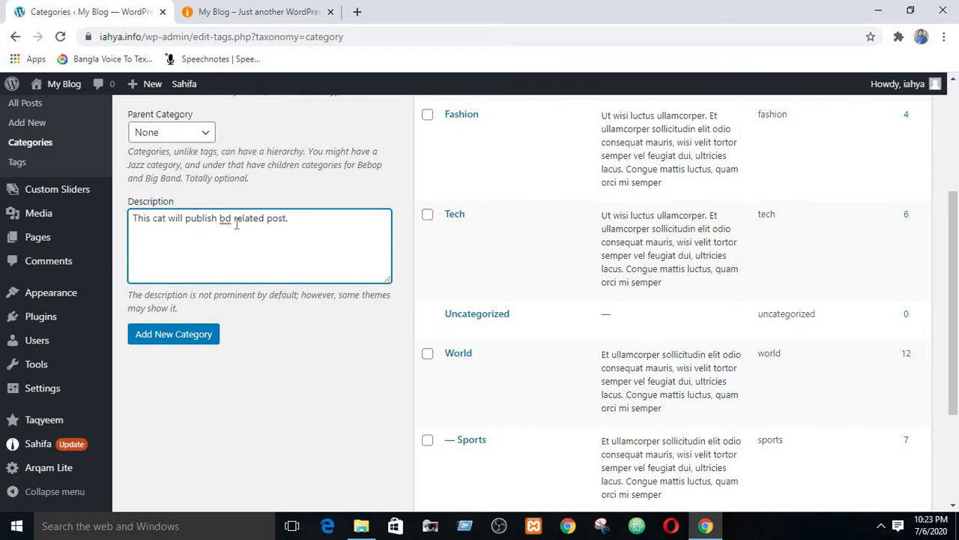
scroll(246, 224, up, 3)
scroll(241, 247, down, 3)
click(176, 337)
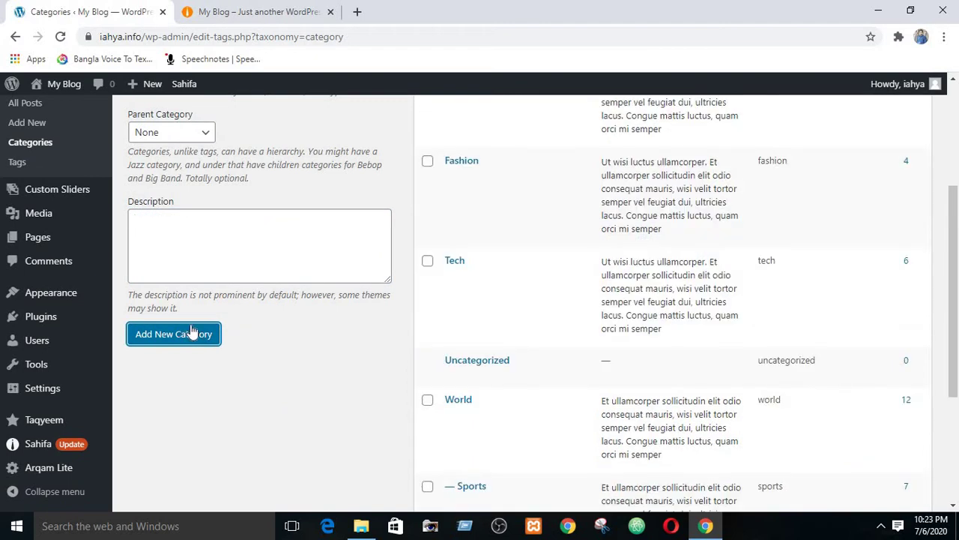
scroll(240, 269, up, 3)
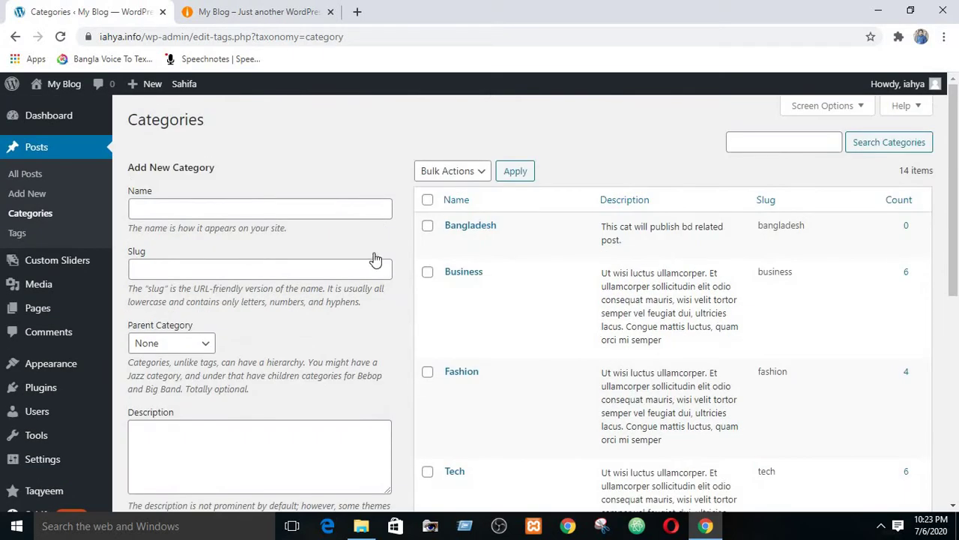
scroll(524, 255, down, 3)
scroll(525, 251, up, 2)
scroll(491, 251, up, 1)
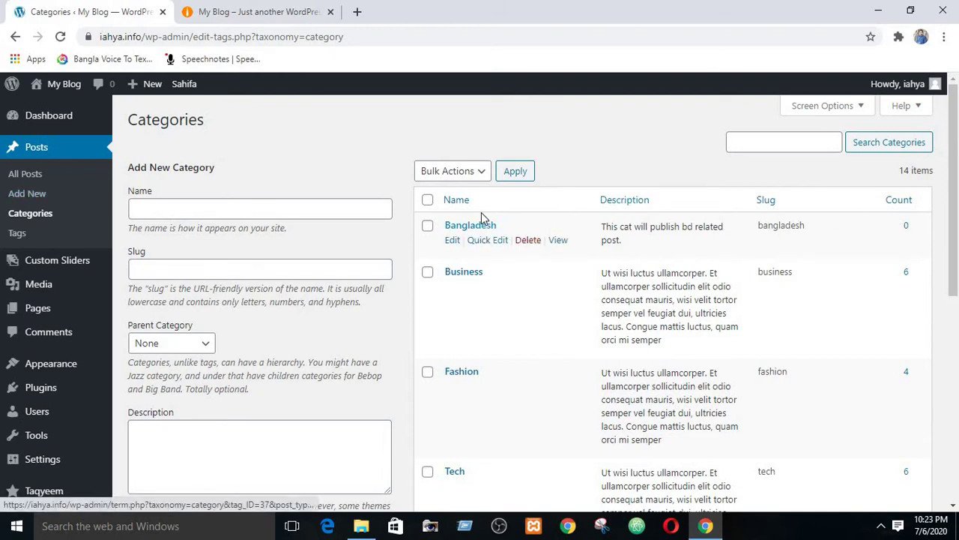
Start a new blog post and activate its title for editing.
click(30, 194)
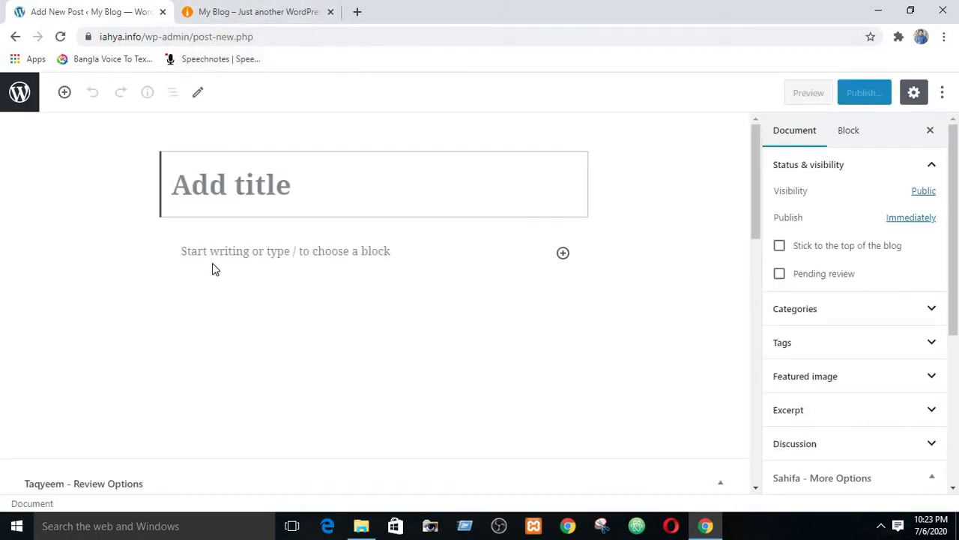
scroll(253, 268, down, 3)
scroll(247, 240, up, 3)
click(232, 238)
click(228, 187)
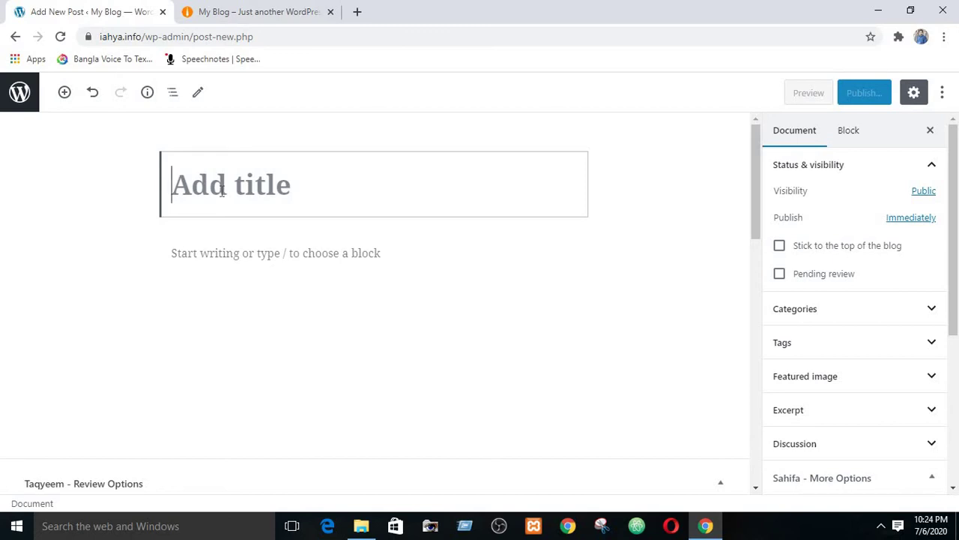
text(a)
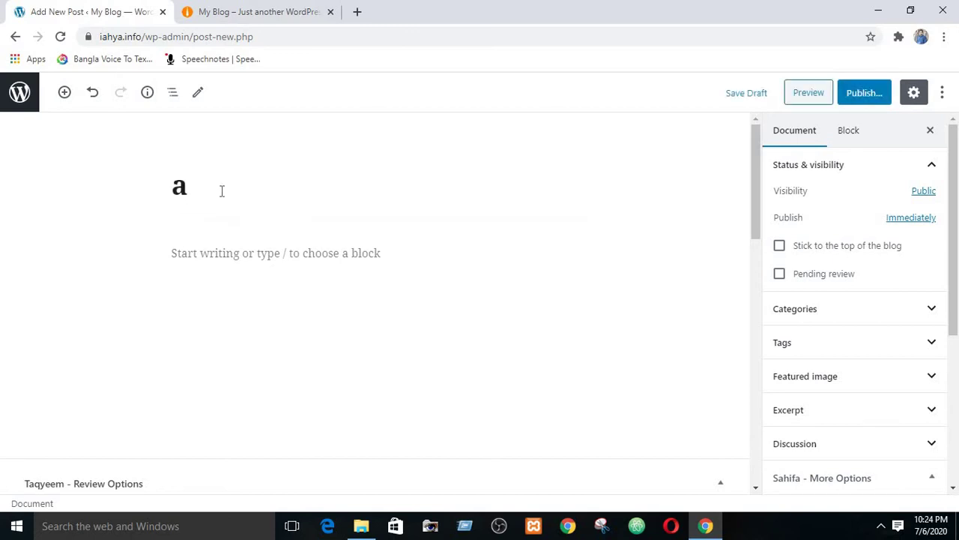
key(BackSpace)
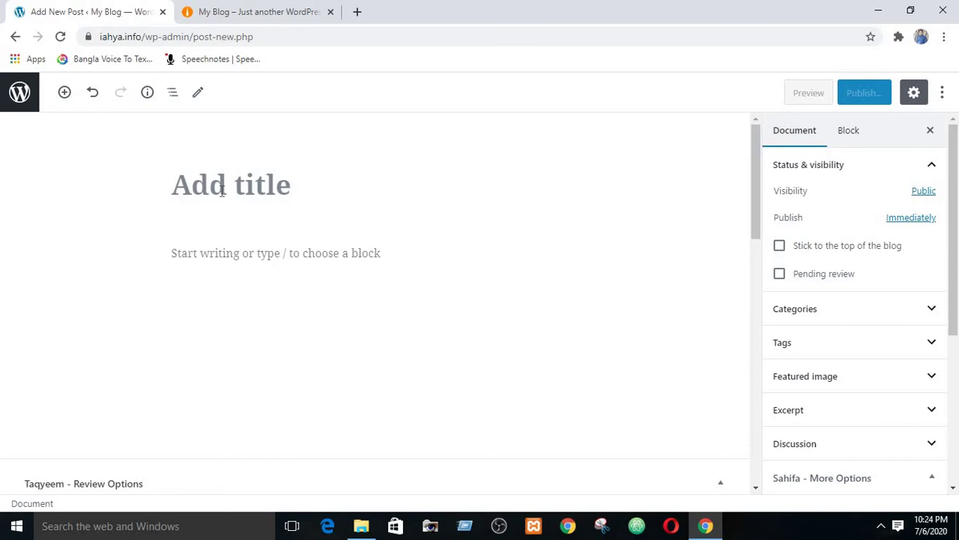
text(TH)
key(BackSpace)
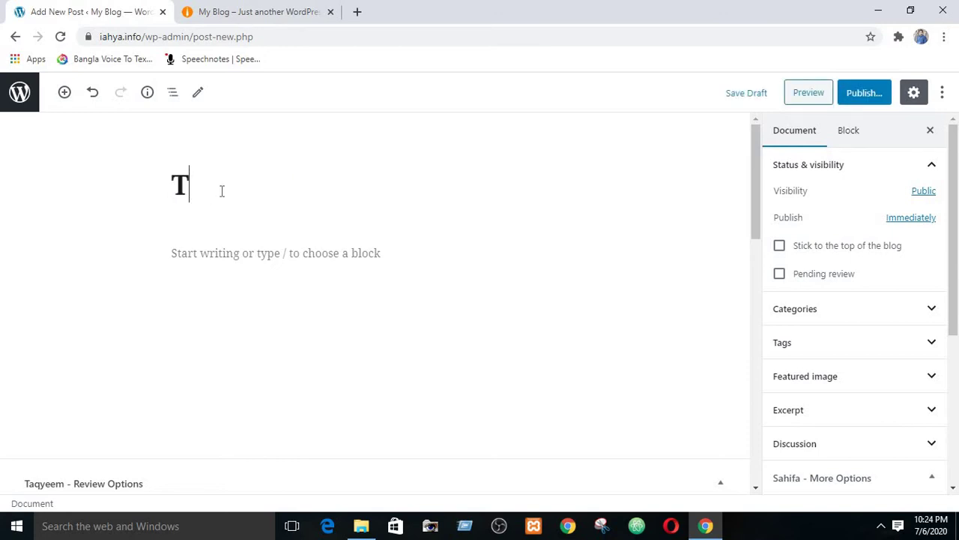
text(HIS)
key(BackSpace)
key(BackSpace)
key(BackSpace)
key(BackSpace)
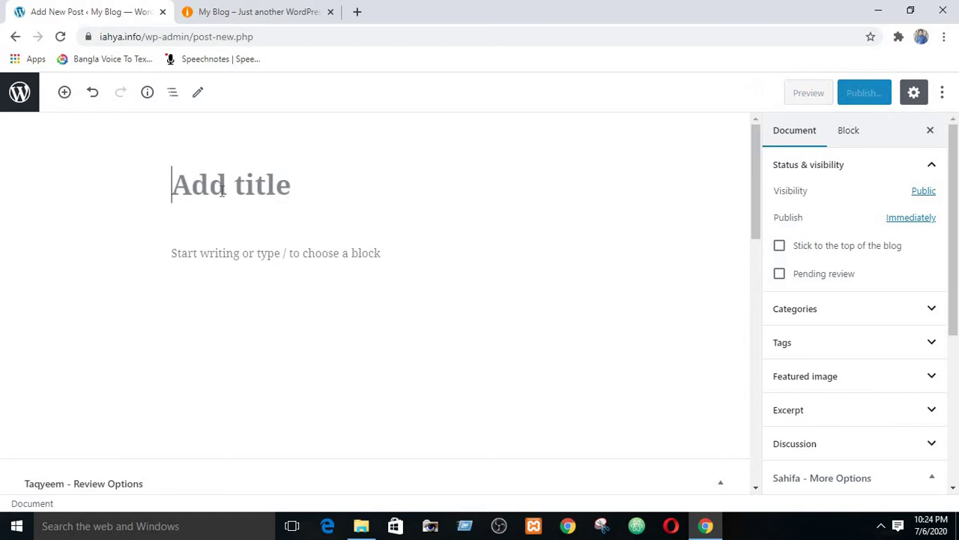
Title the new post "This is about our country".
text(Th)
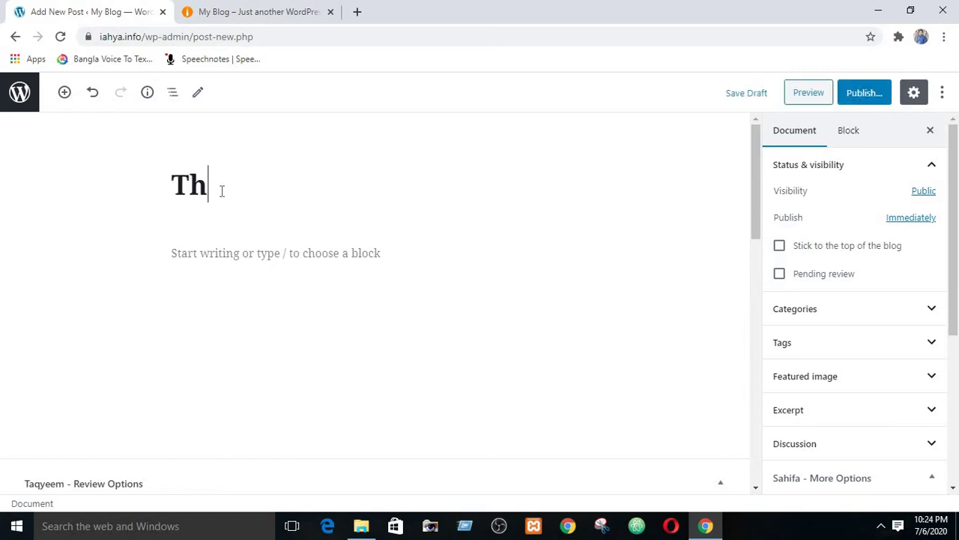
text(is is about ou)
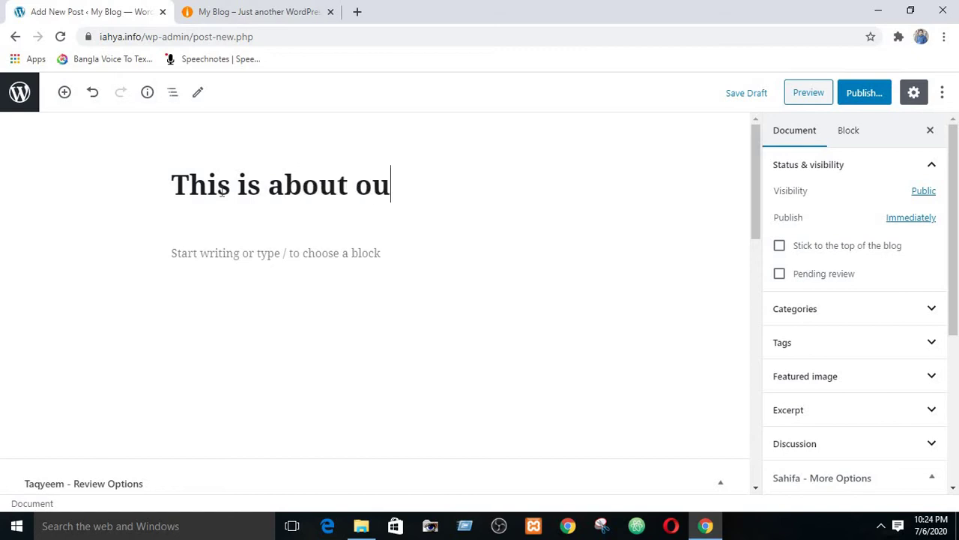
text(r country)
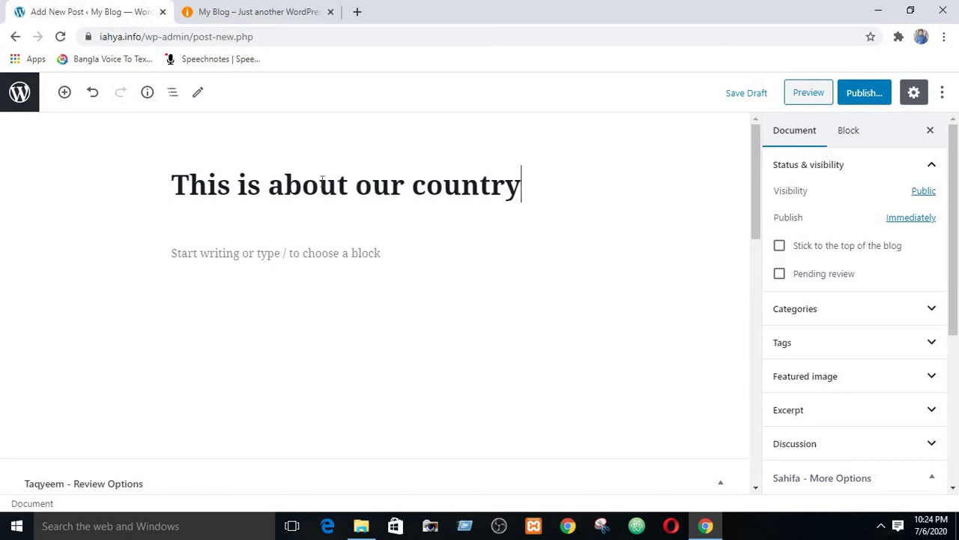
Open the full demo article "13,000+ People Have Bought Our Theme" on the live site as a source of body text.
click(277, 255)
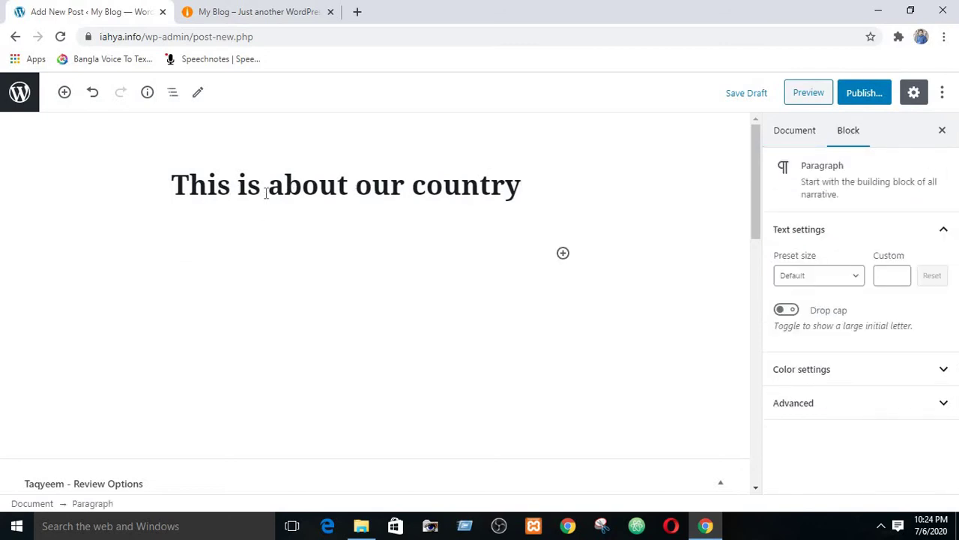
click(245, 9)
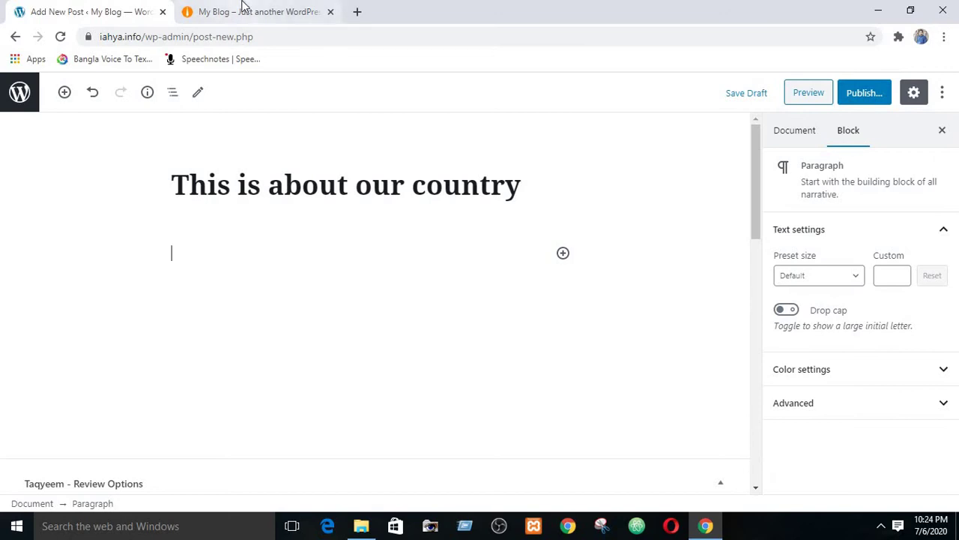
scroll(355, 304, down, 3)
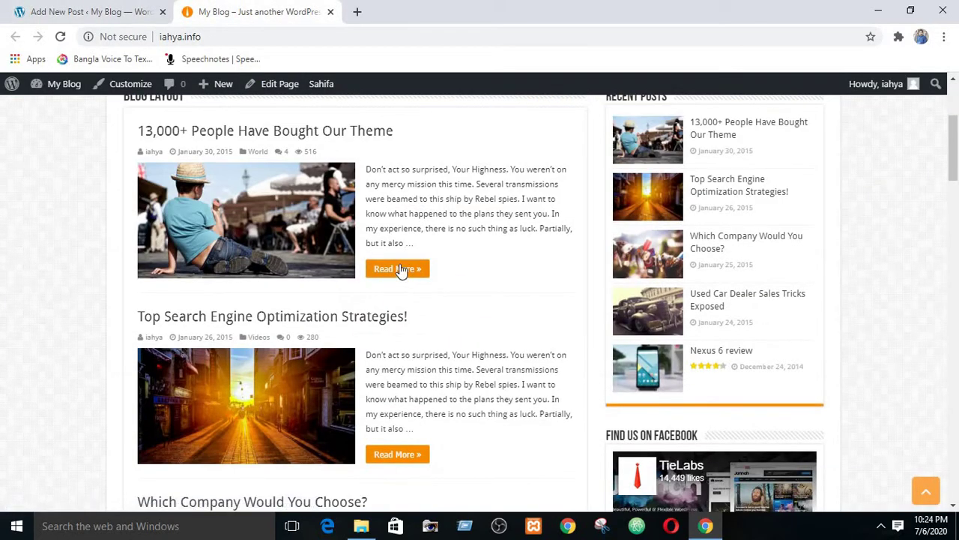
click(407, 268)
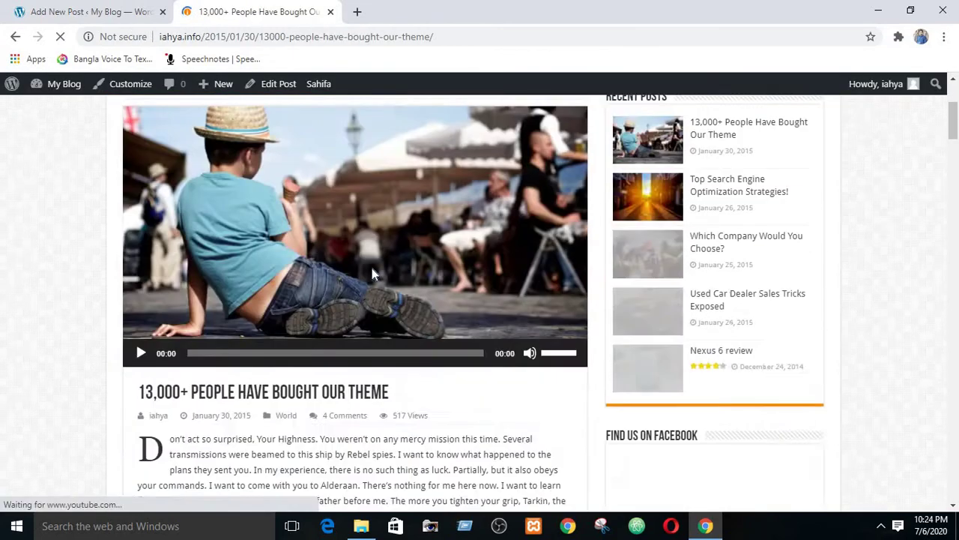
Copy the article text from the first paragraph under "Revenge of the Sith" through the paragraph ending "I have you now".
scroll(218, 197, down, 5)
scroll(242, 201, down, 8)
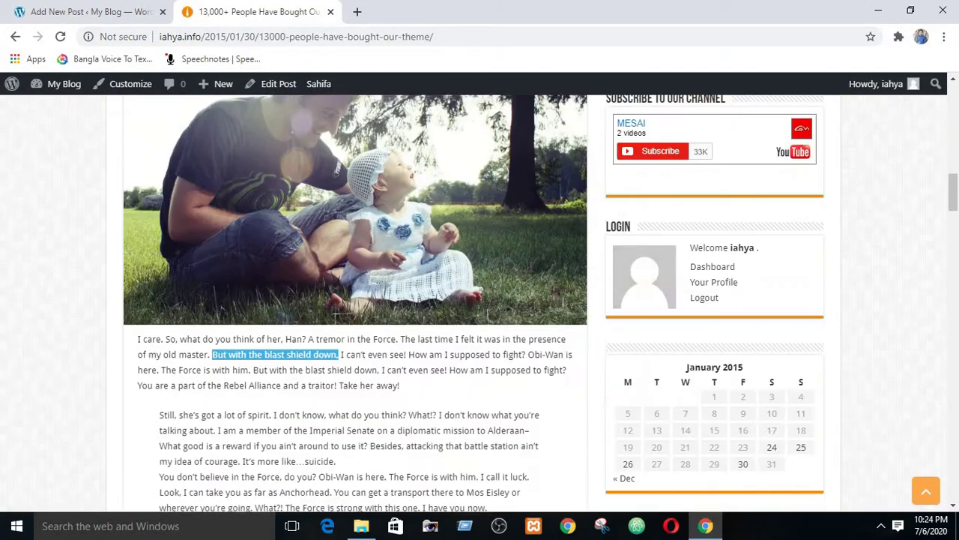
scroll(242, 201, up, 10)
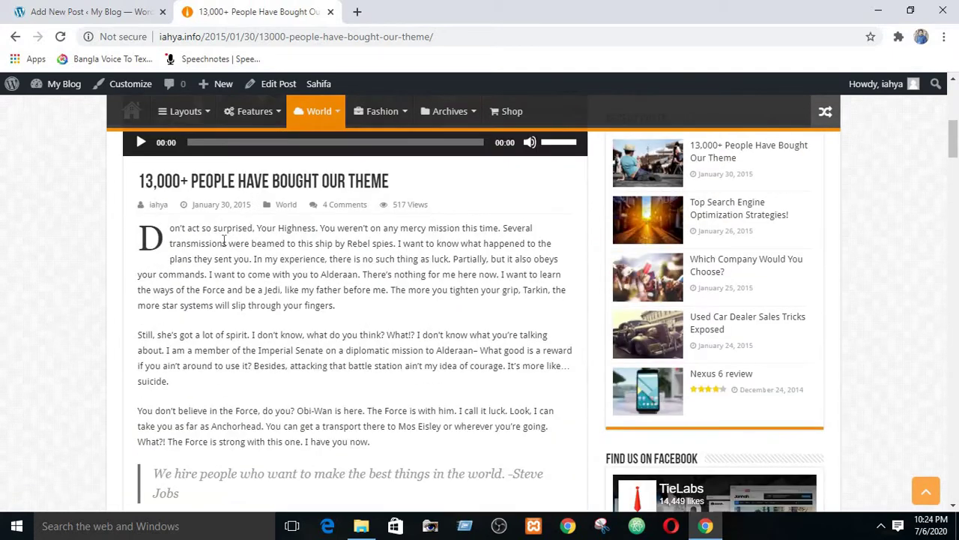
scroll(213, 290, down, 10)
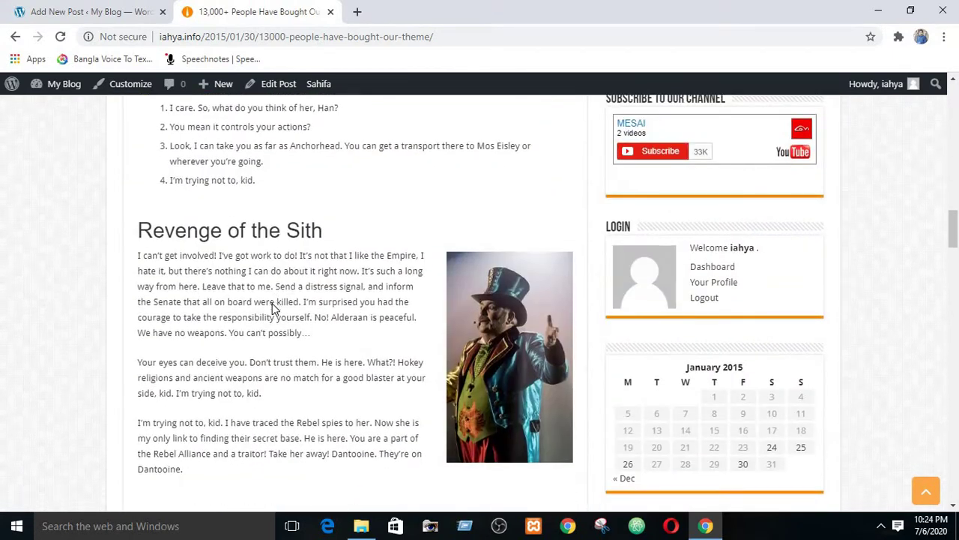
scroll(272, 306, up, 6)
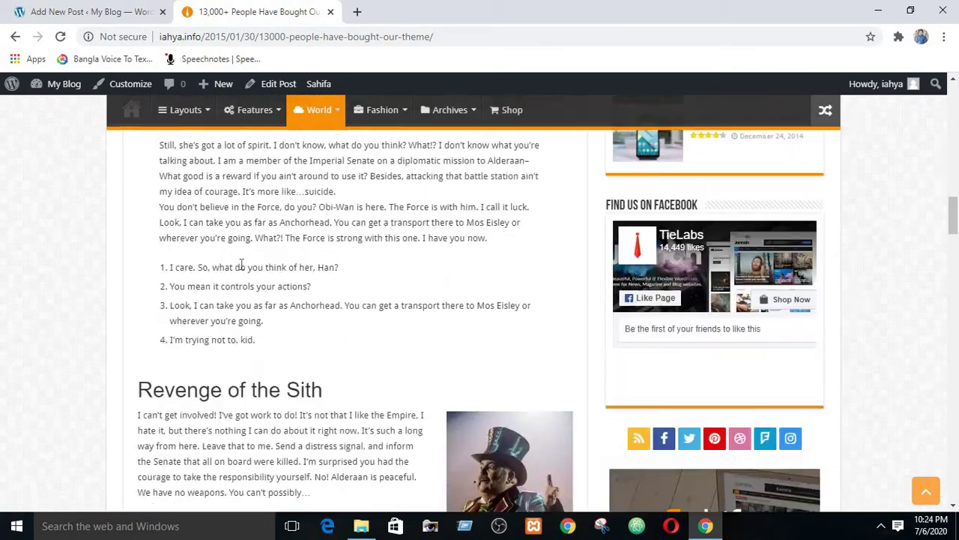
scroll(240, 268, down, 2)
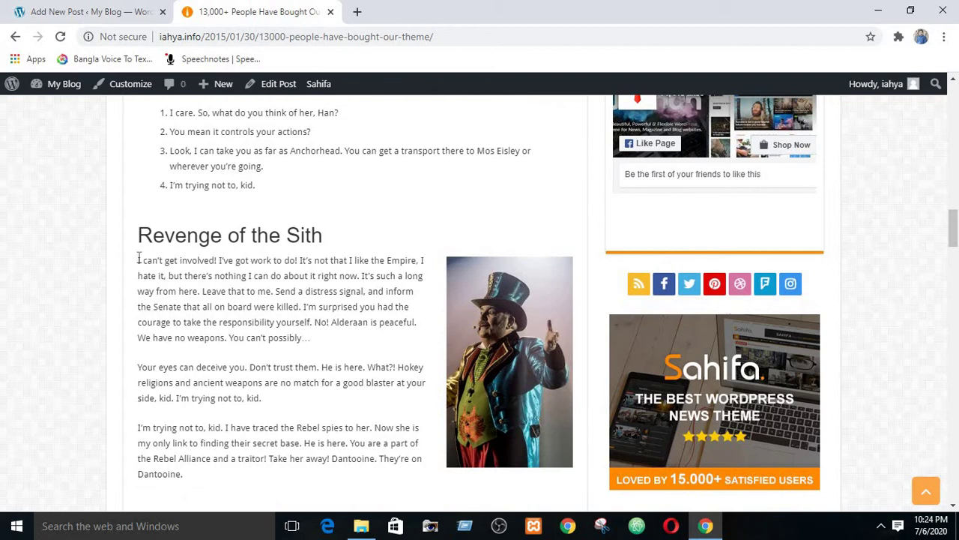
drag(138, 259, 371, 315)
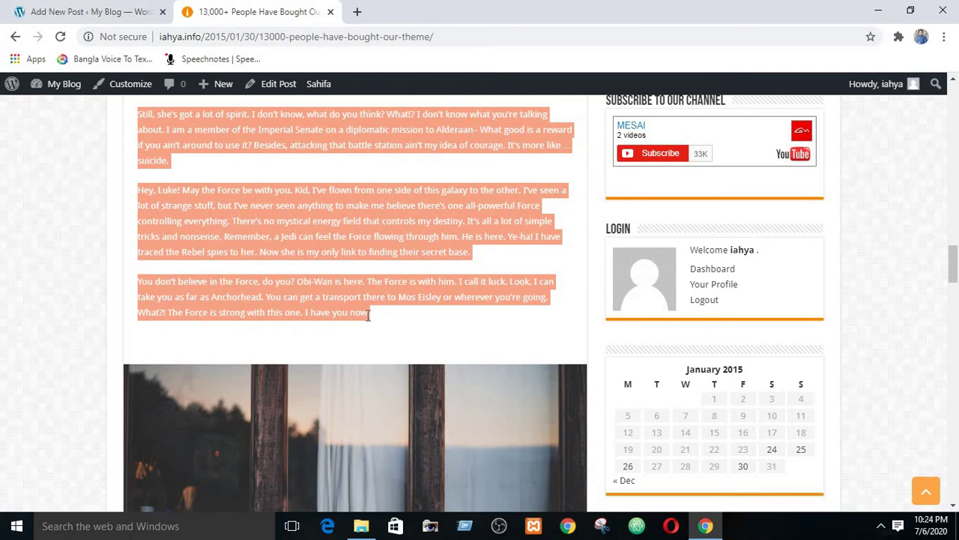
Paste the copied article text into the body of the new post and look it over.
click(49, 11)
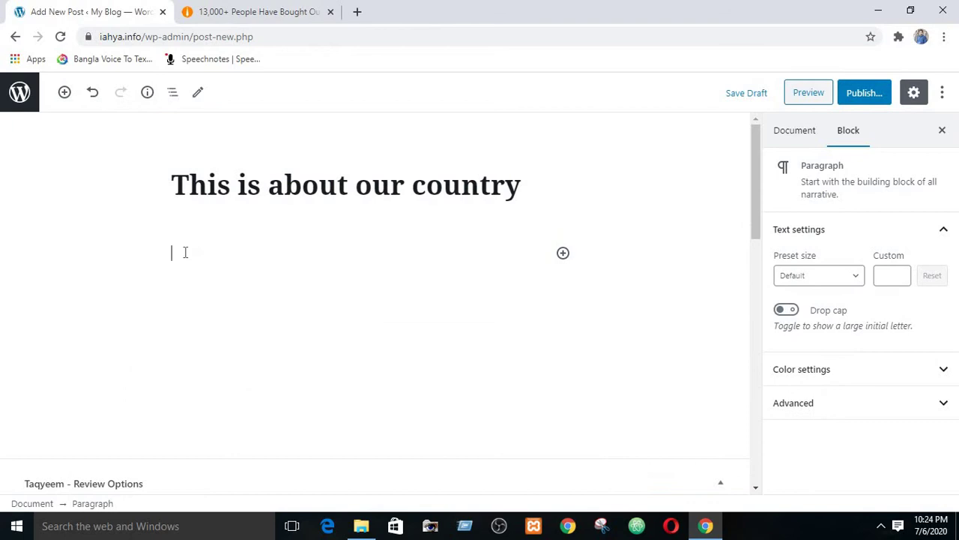
key(ctrl+v)
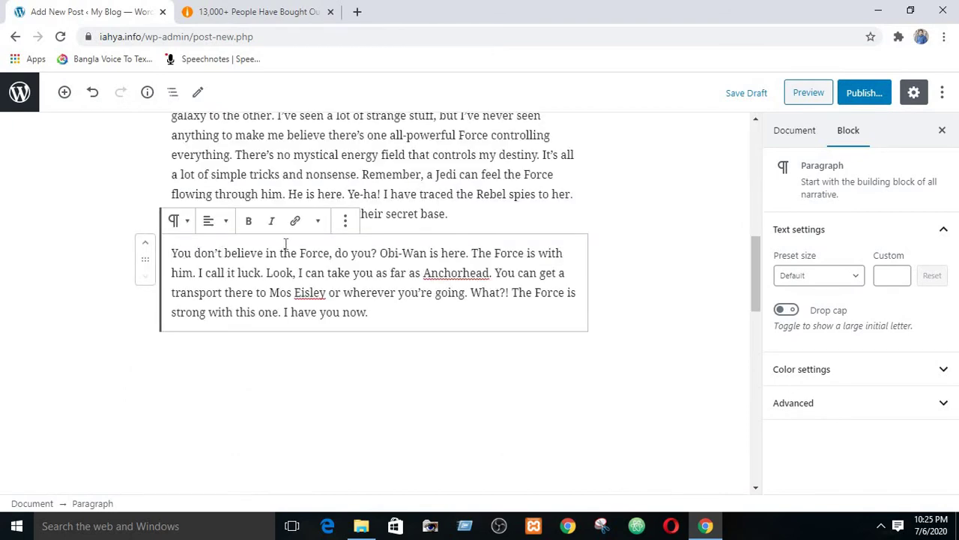
scroll(285, 243, up, 10)
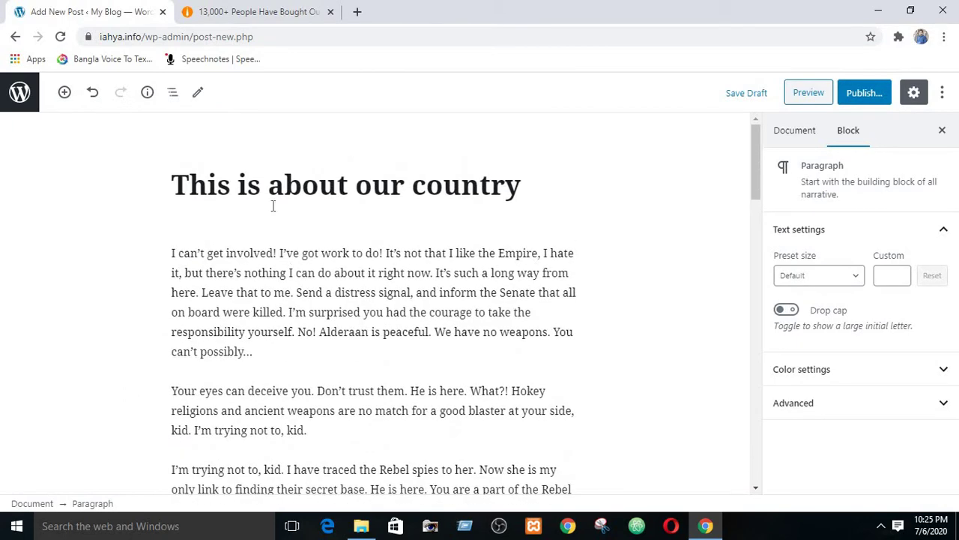
click(272, 193)
click(285, 294)
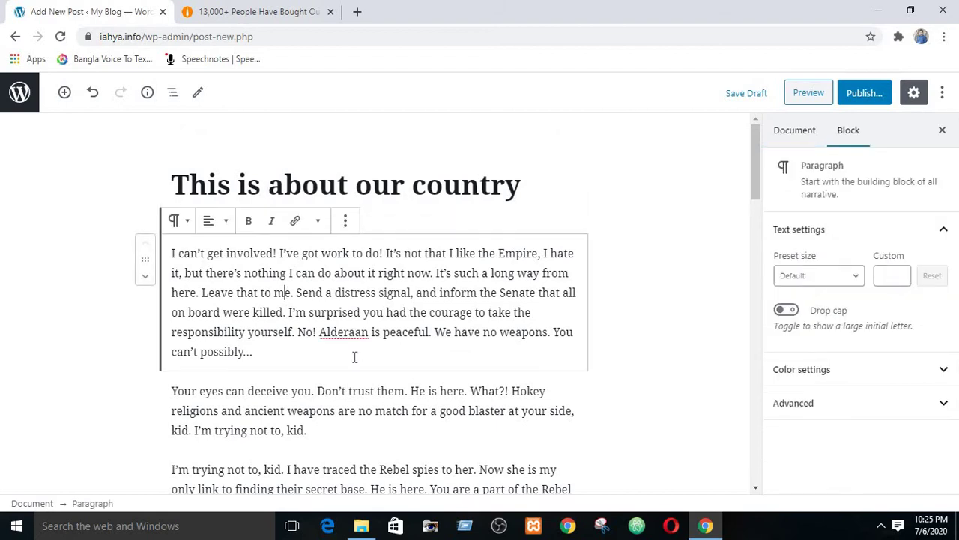
scroll(352, 353, down, 3)
click(271, 219)
scroll(271, 219, down, 4)
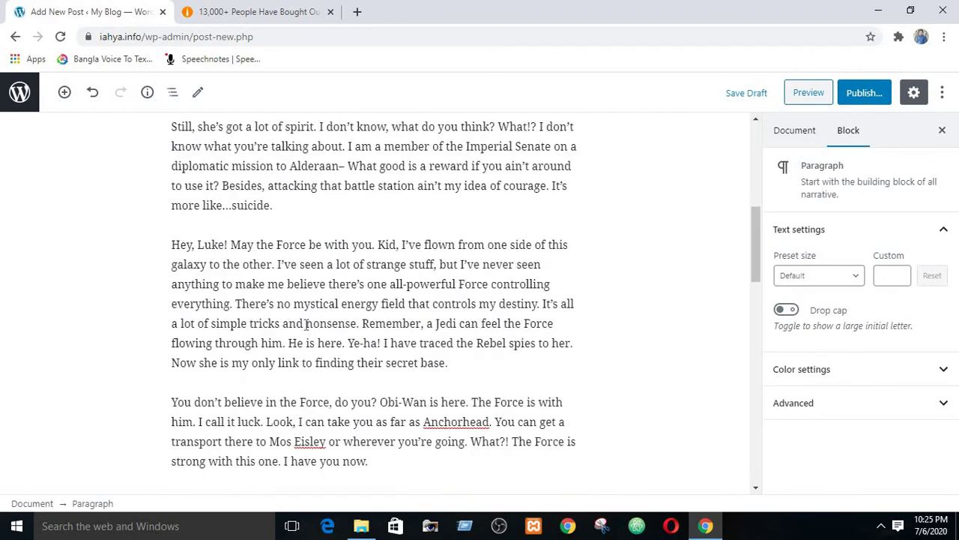
scroll(272, 219, up, 7)
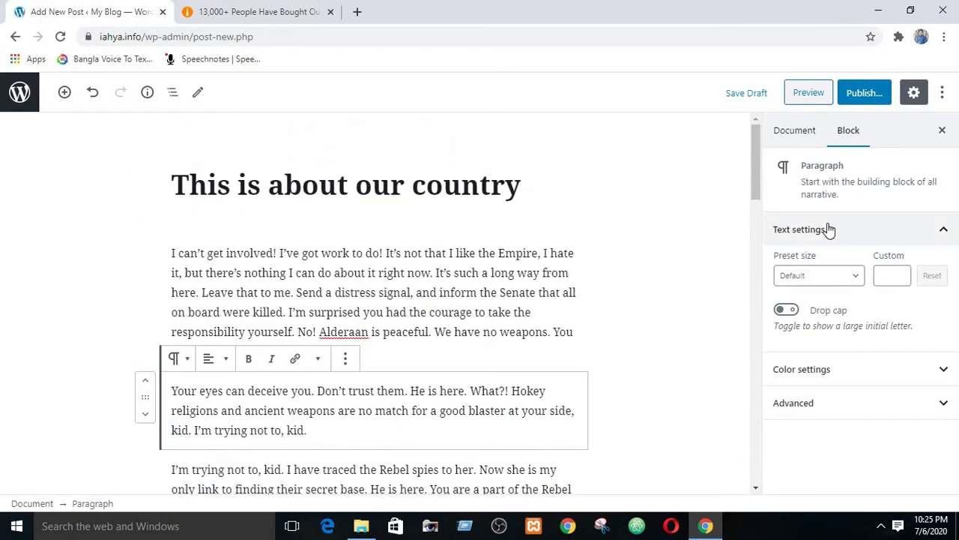
Assign the post to the Bangladesh category.
click(813, 141)
click(837, 311)
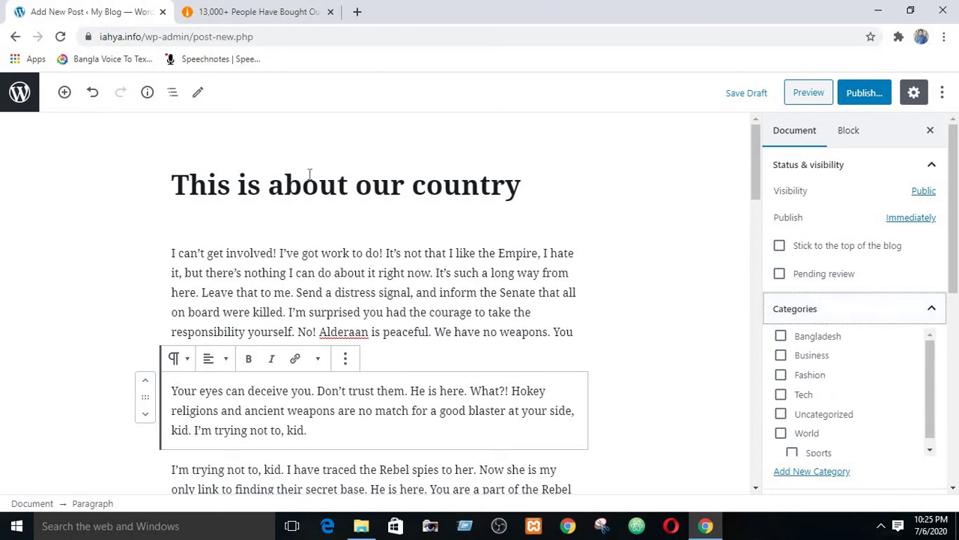
click(782, 340)
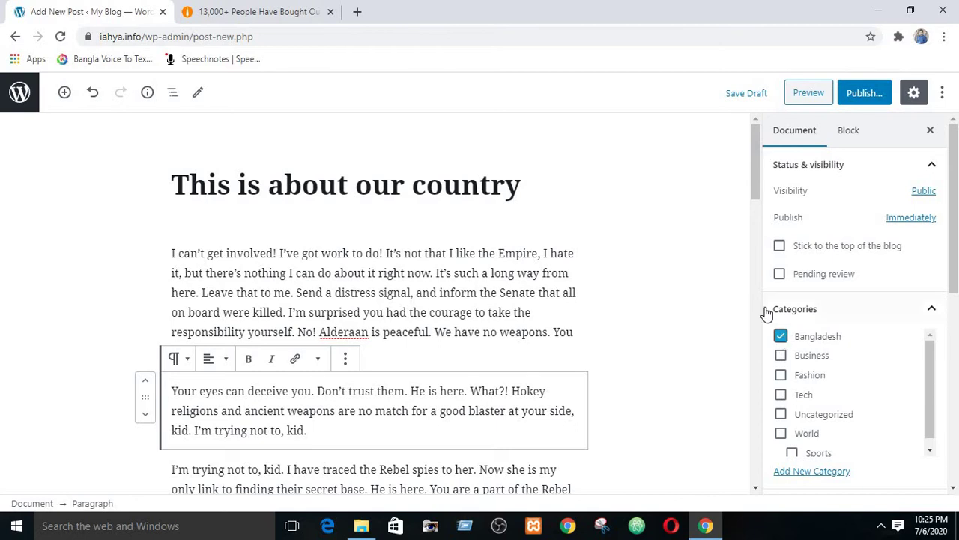
Add the tags "bangladesh" and "news bangladesh" to the post.
click(927, 312)
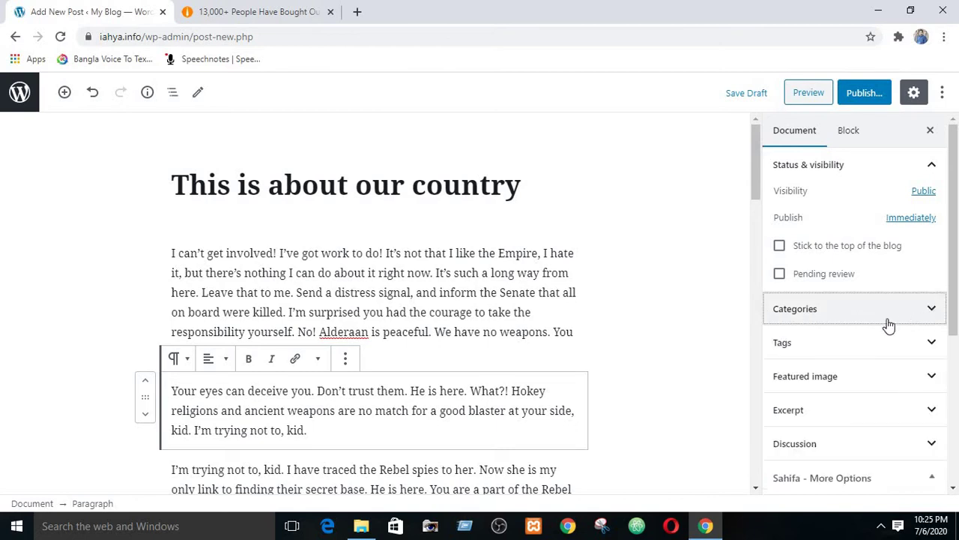
click(871, 350)
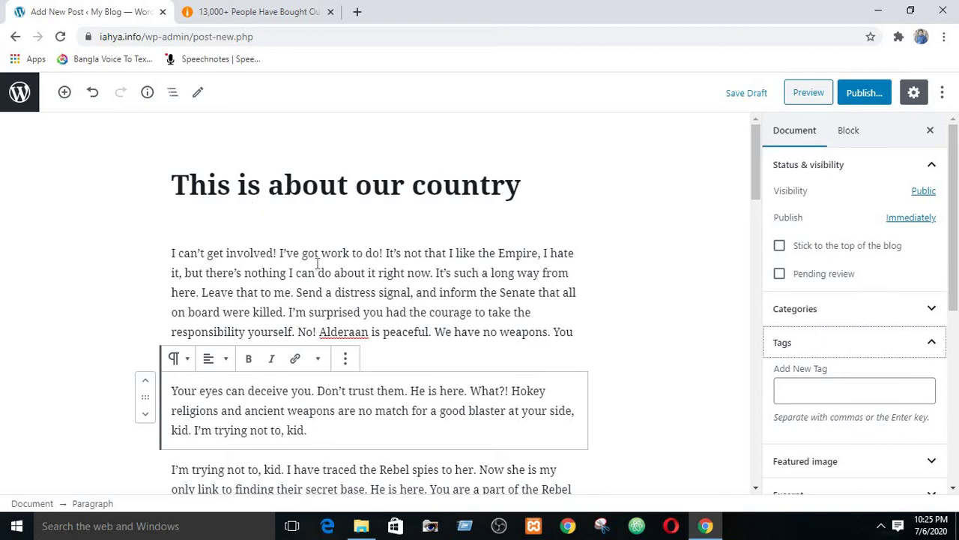
click(796, 390)
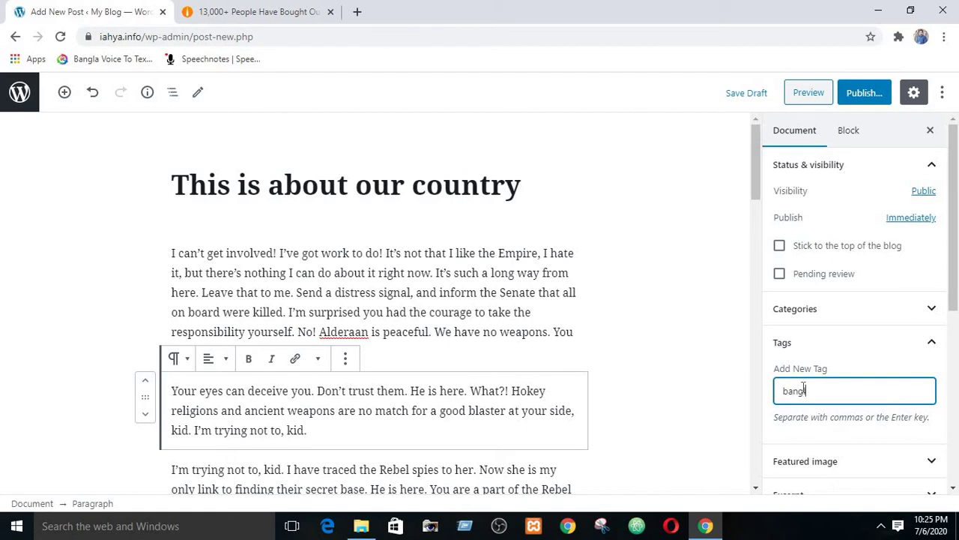
key(Return)
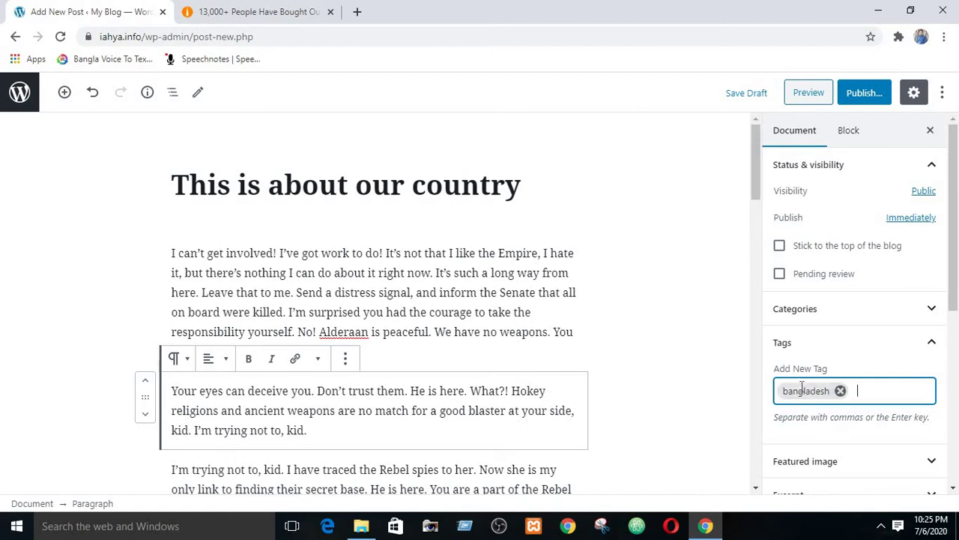
text(newsvbanglade)
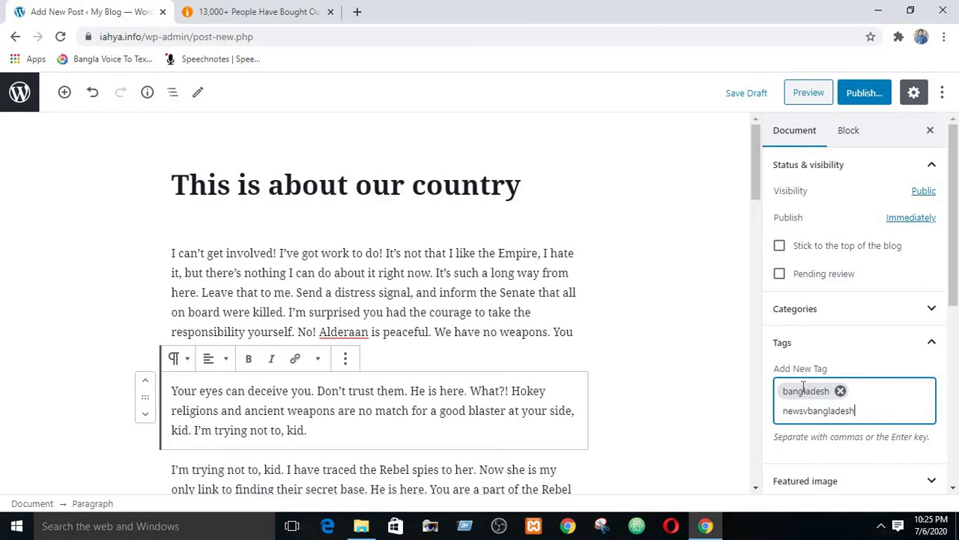
text(sh)
key(BackSpace)
key(Return)
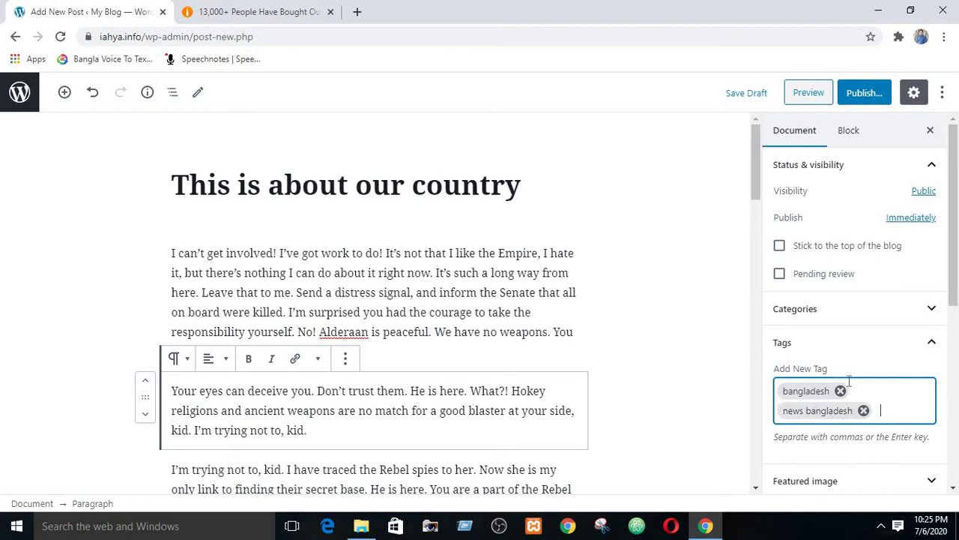
Review the new post's text and the lead picture of the demo article as an example of a featured image.
scroll(849, 380, down, 3)
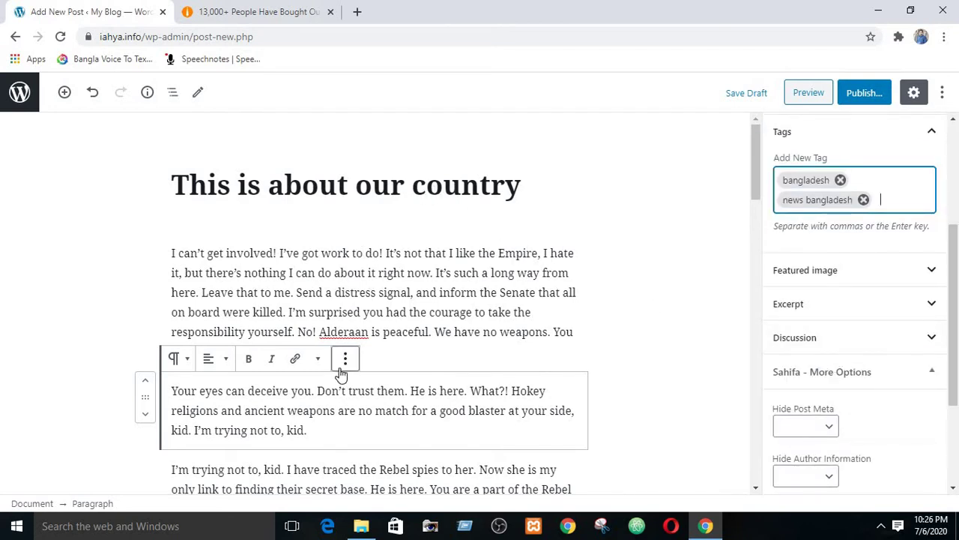
scroll(525, 310, down, 5)
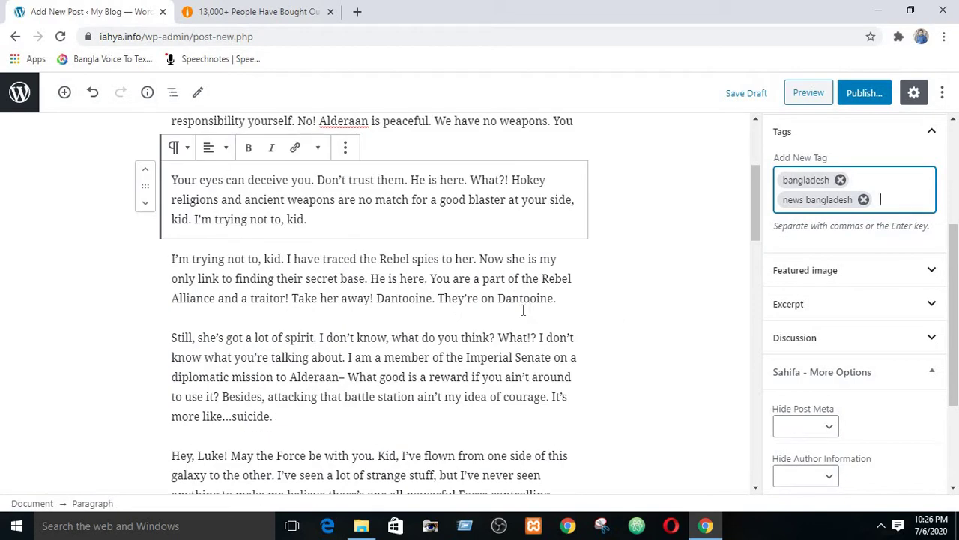
scroll(473, 319, up, 5)
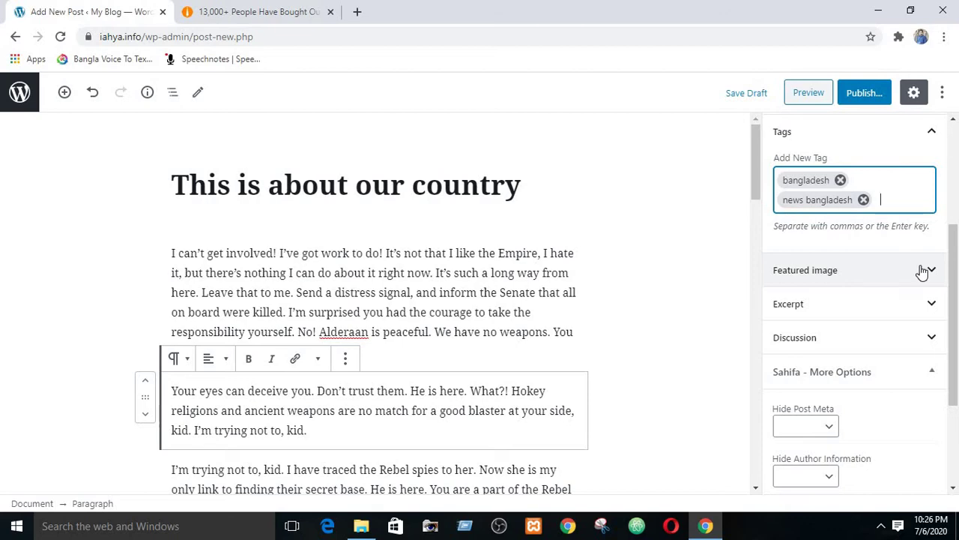
click(240, 11)
scroll(343, 261, up, 5)
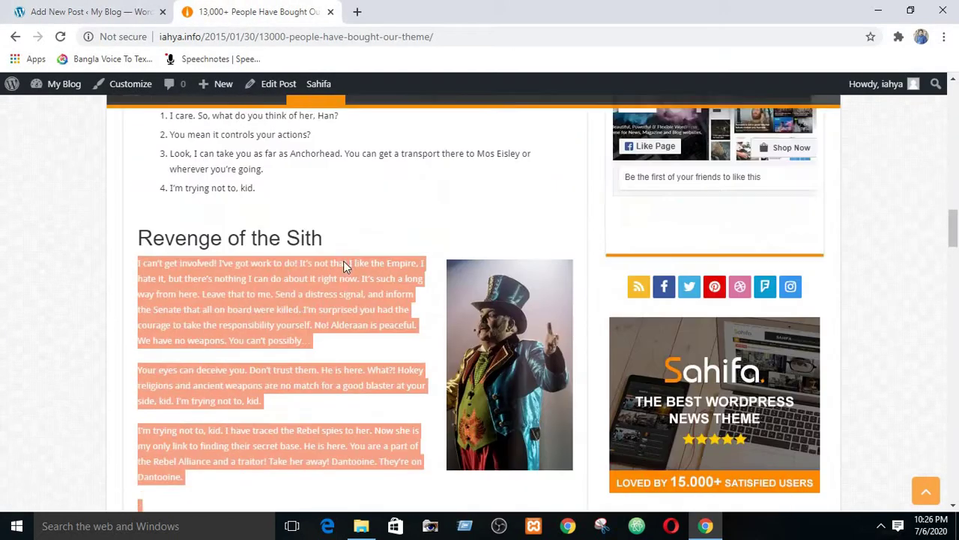
scroll(343, 261, up, 10)
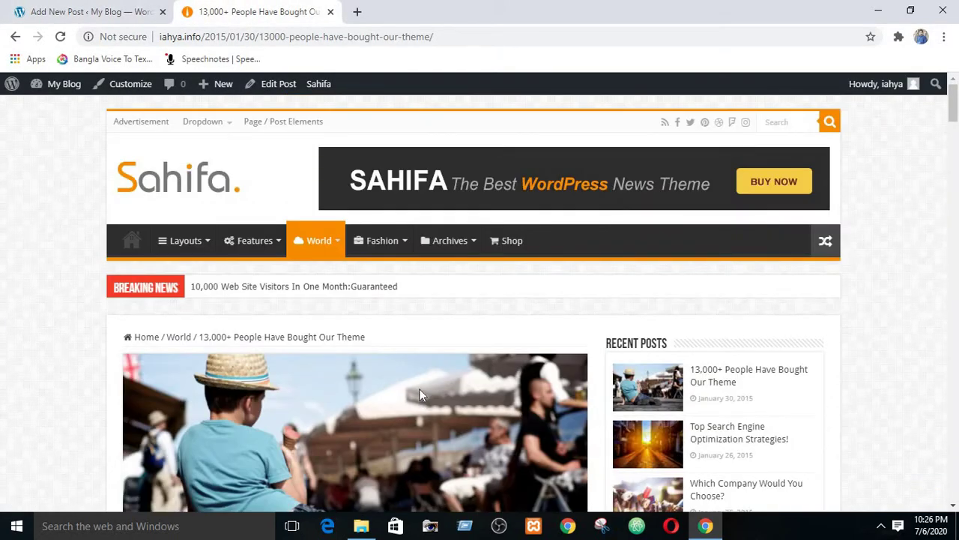
scroll(420, 390, down, 3)
scroll(346, 247, up, 3)
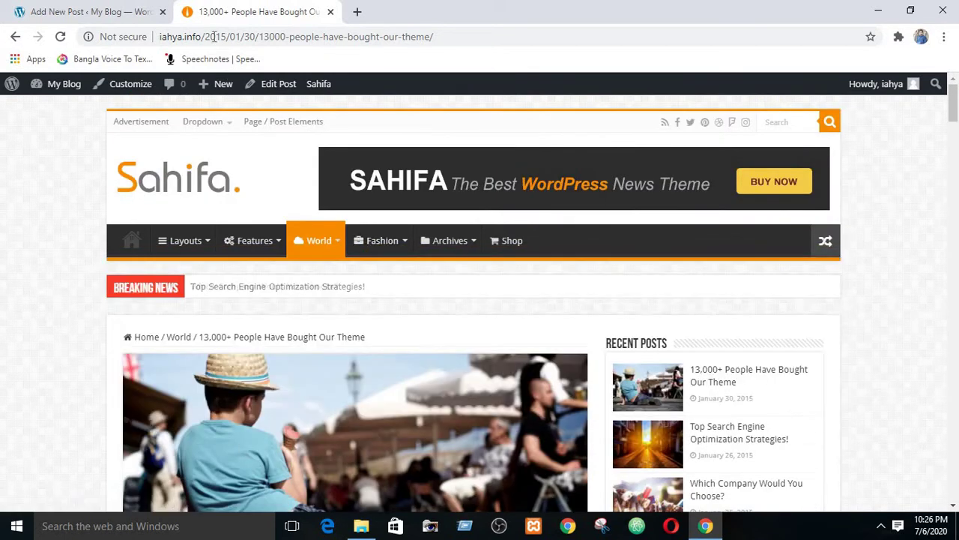
click(90, 12)
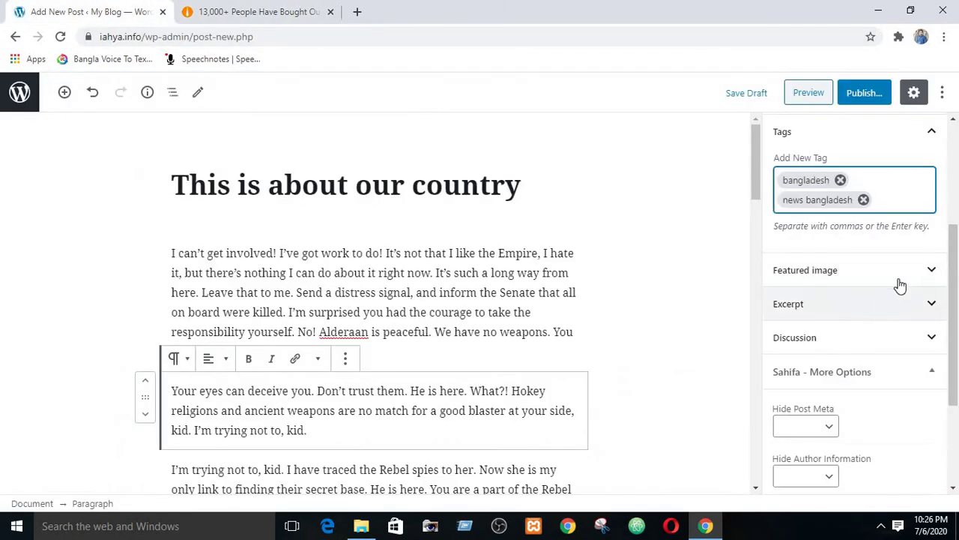
Open the featured image selection for the post.
click(923, 271)
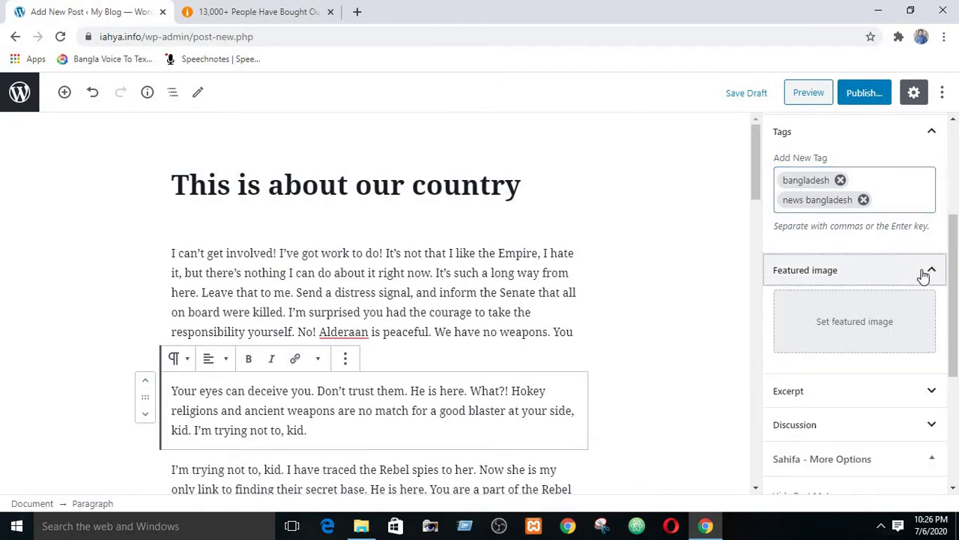
click(869, 316)
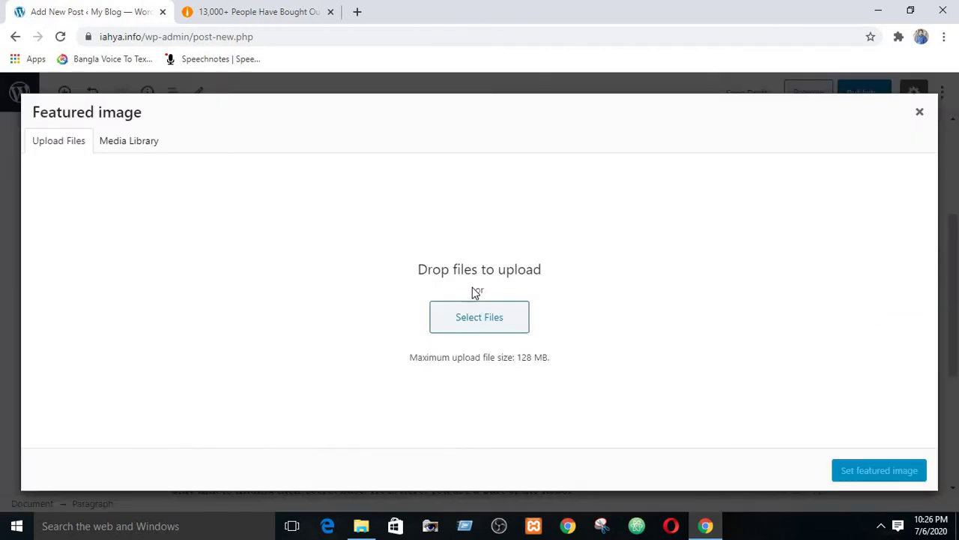
click(474, 320)
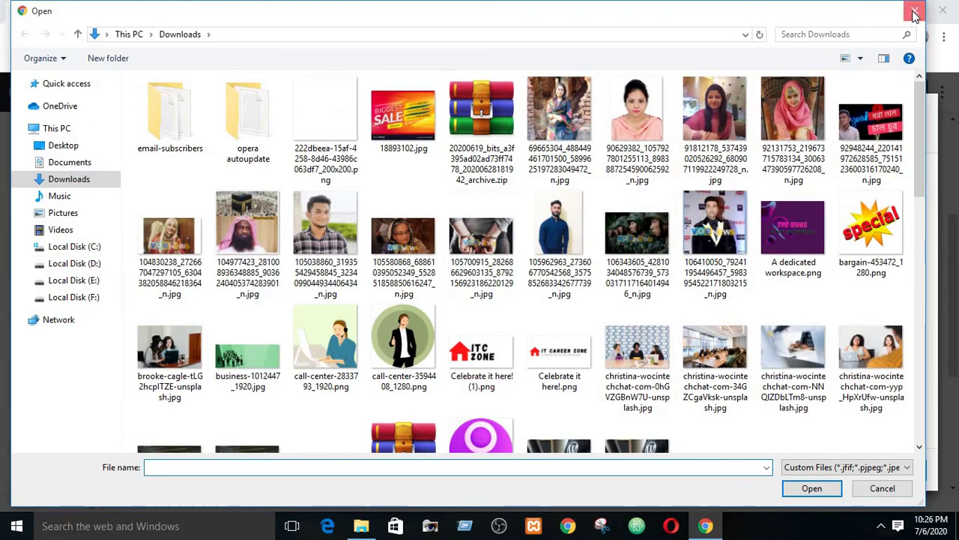
click(913, 12)
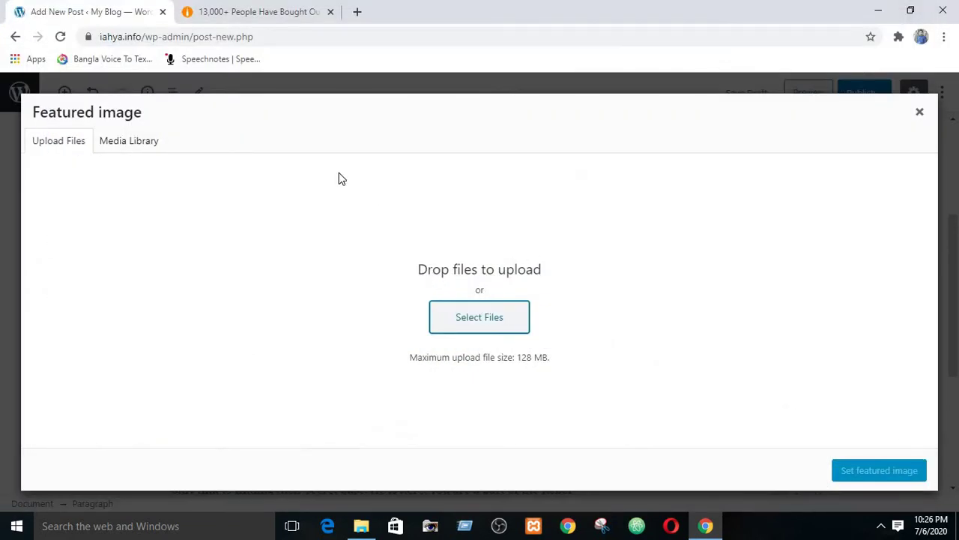
click(150, 142)
click(81, 143)
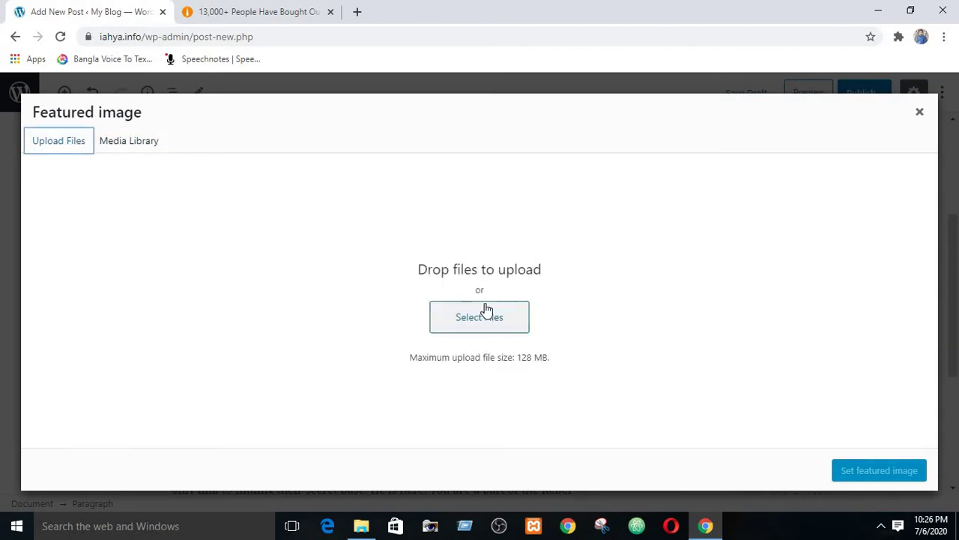
Set the sunlit street photo from the media library as the post's featured image and publish the post.
click(143, 144)
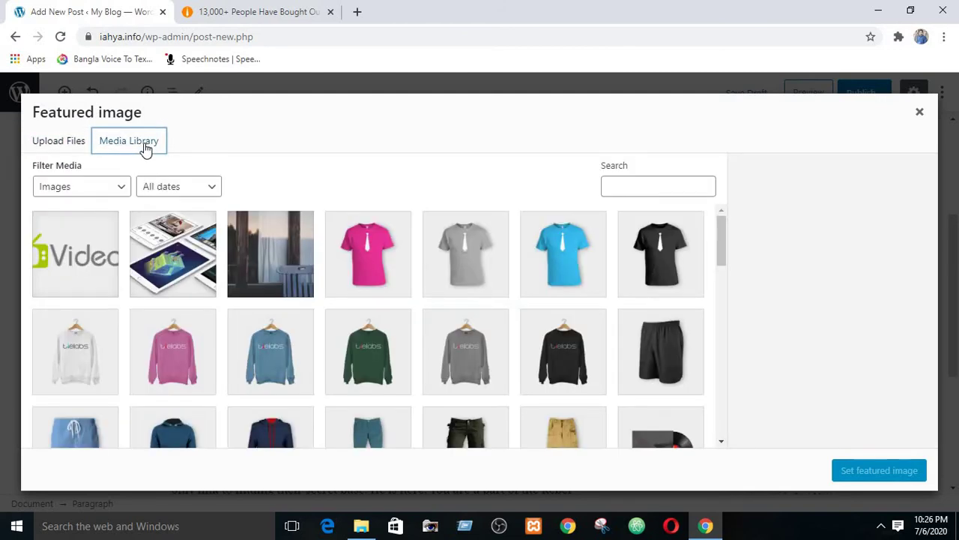
scroll(240, 277, down, 5)
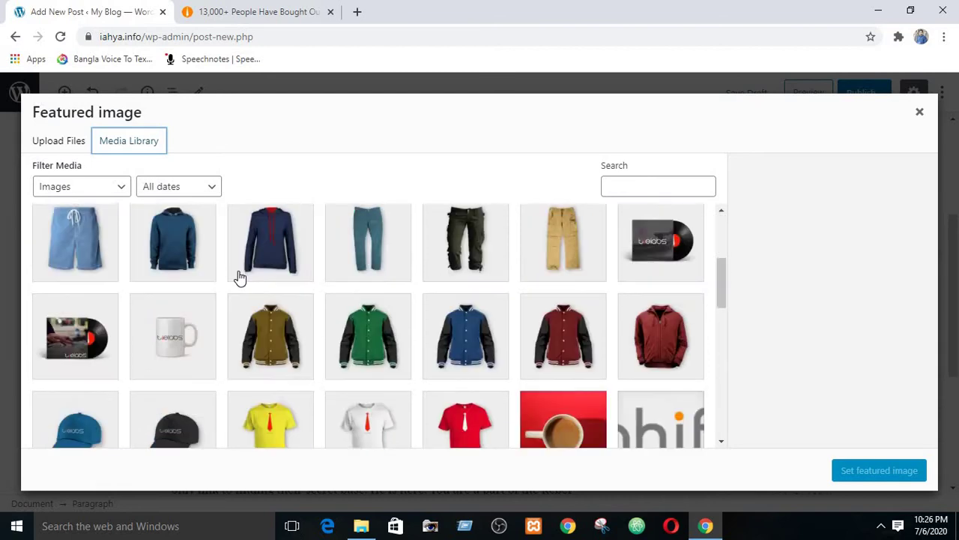
scroll(264, 278, down, 10)
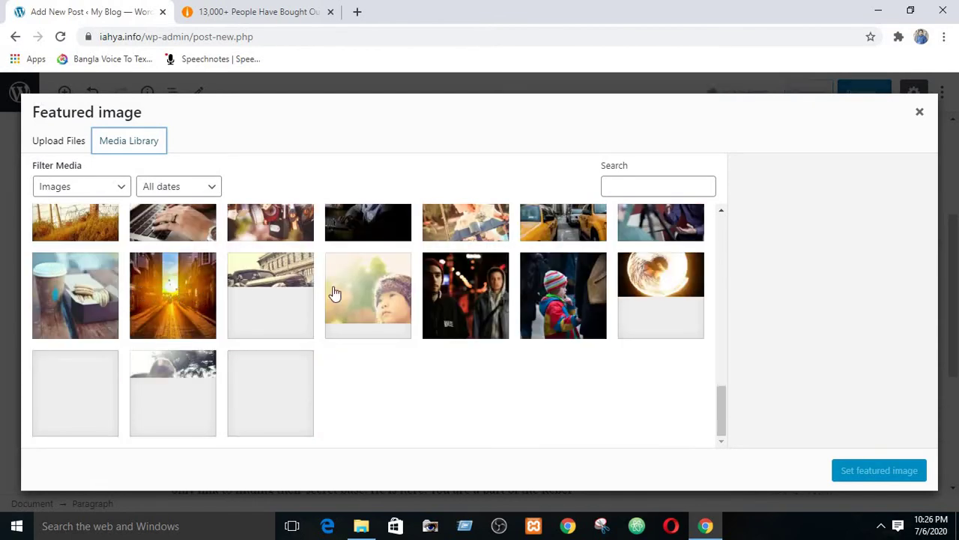
click(177, 298)
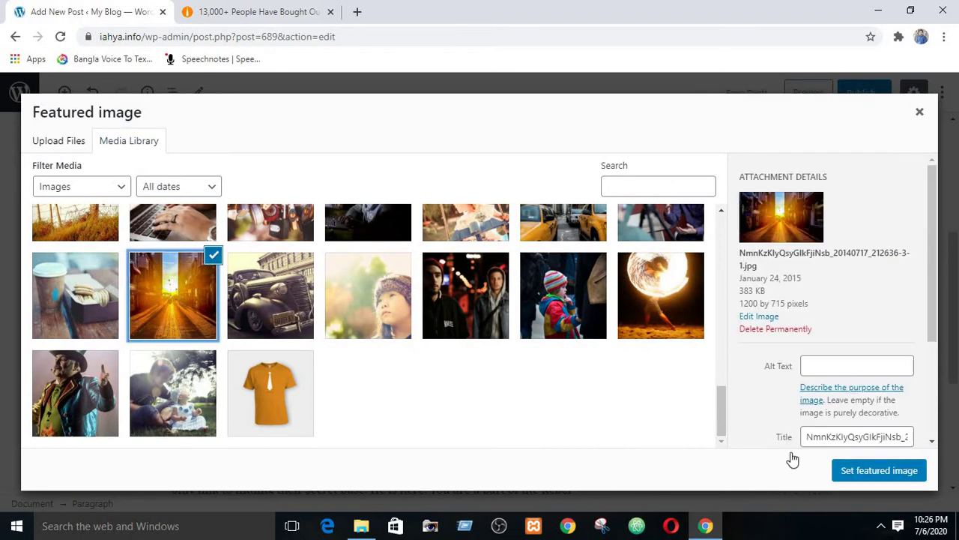
click(874, 472)
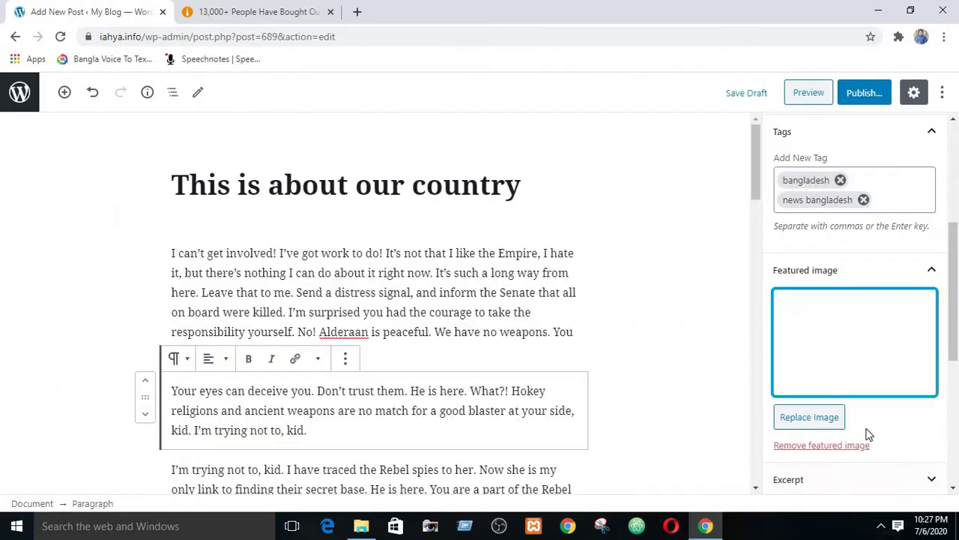
click(877, 103)
click(862, 94)
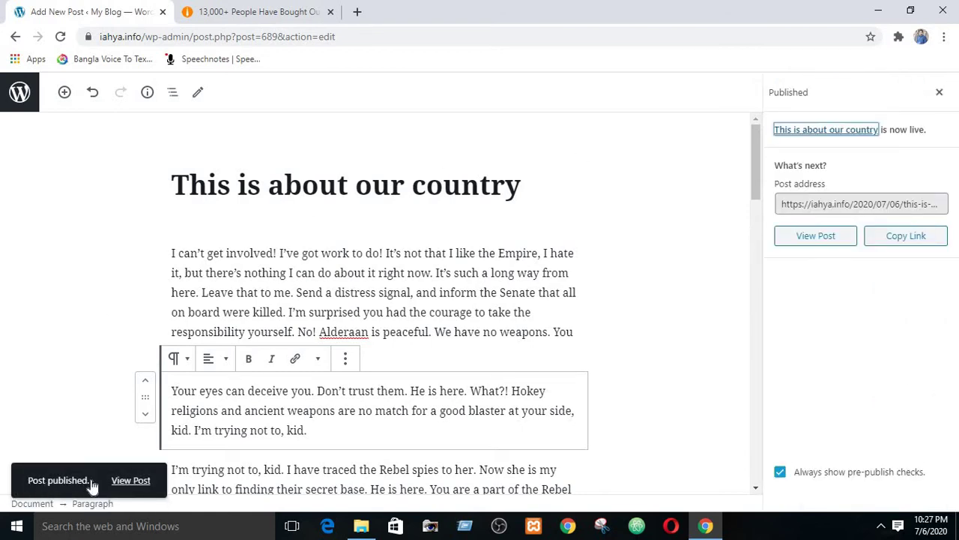
Reload the live site and check the recent posts and the home page's blog layout for the new Bangladesh post.
click(235, 9)
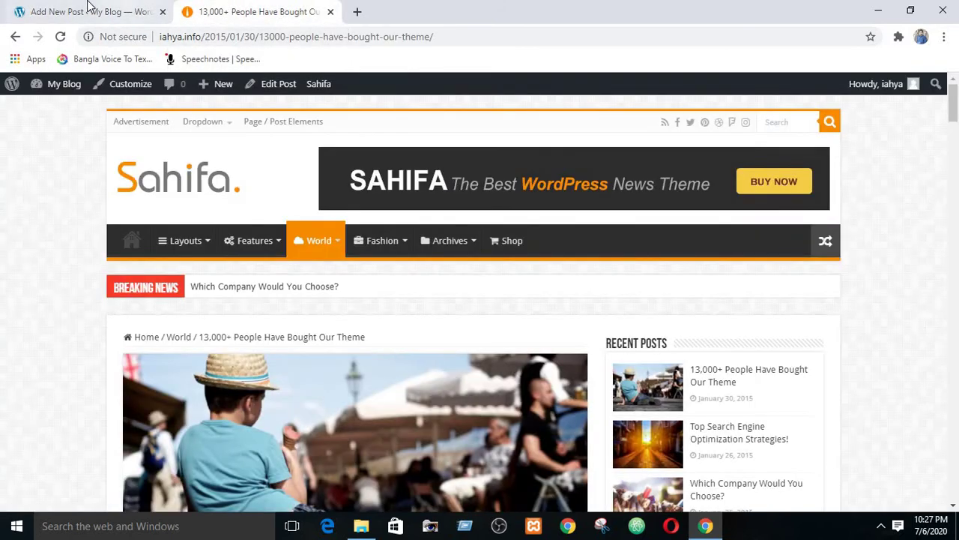
click(61, 36)
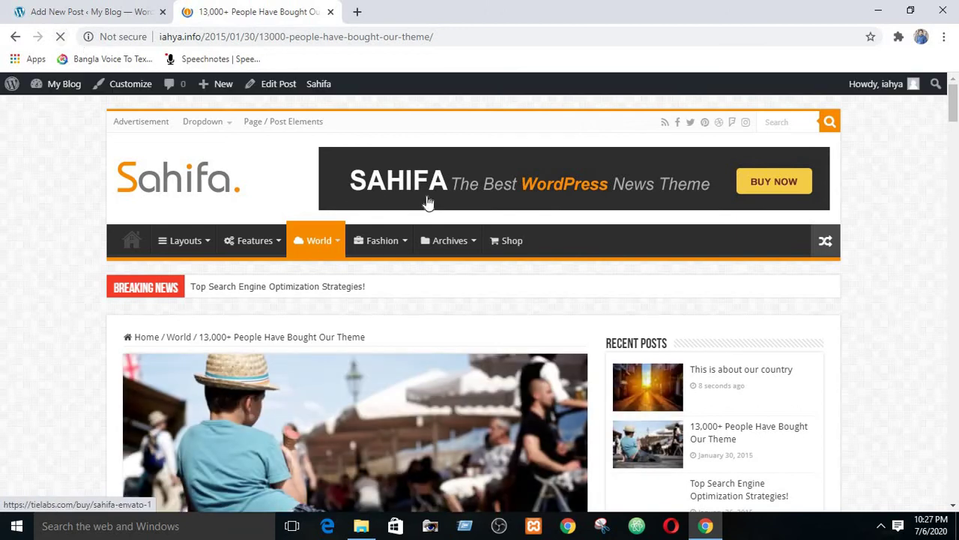
scroll(428, 198, down, 3)
scroll(745, 193, up, 3)
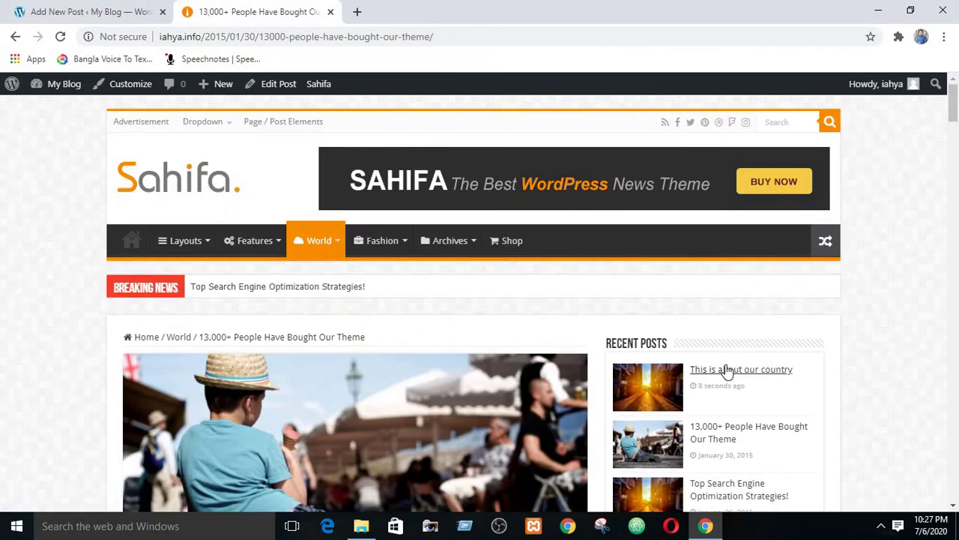
scroll(402, 302, down, 5)
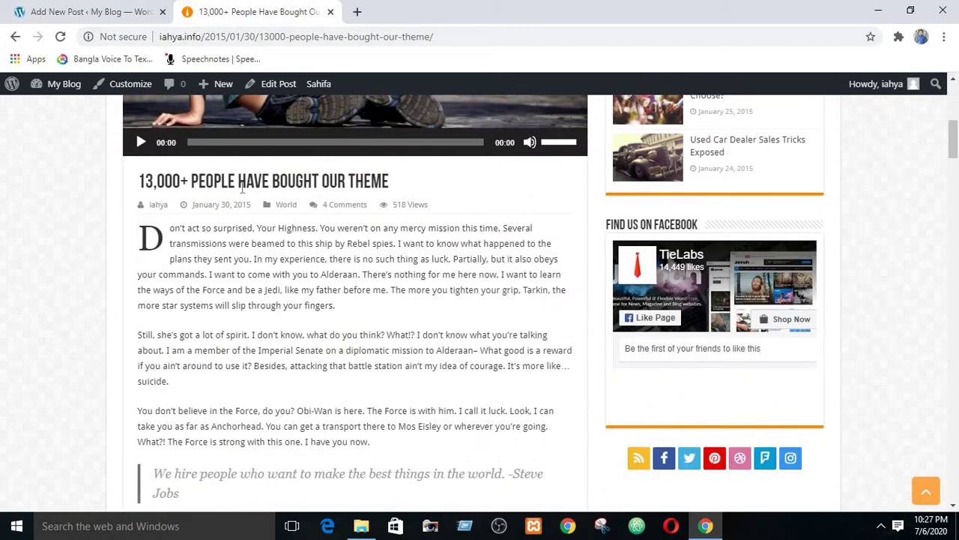
scroll(327, 261, up, 5)
click(157, 182)
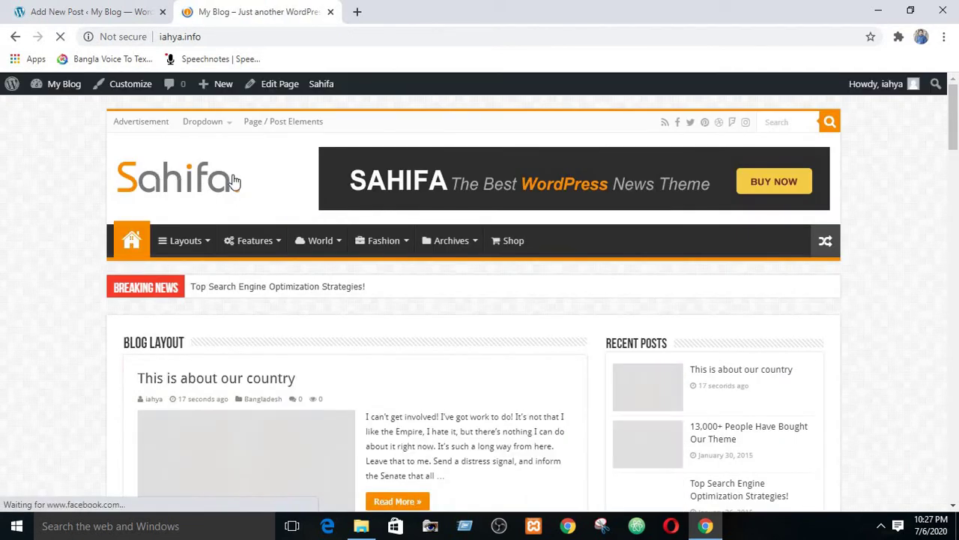
scroll(232, 150, down, 3)
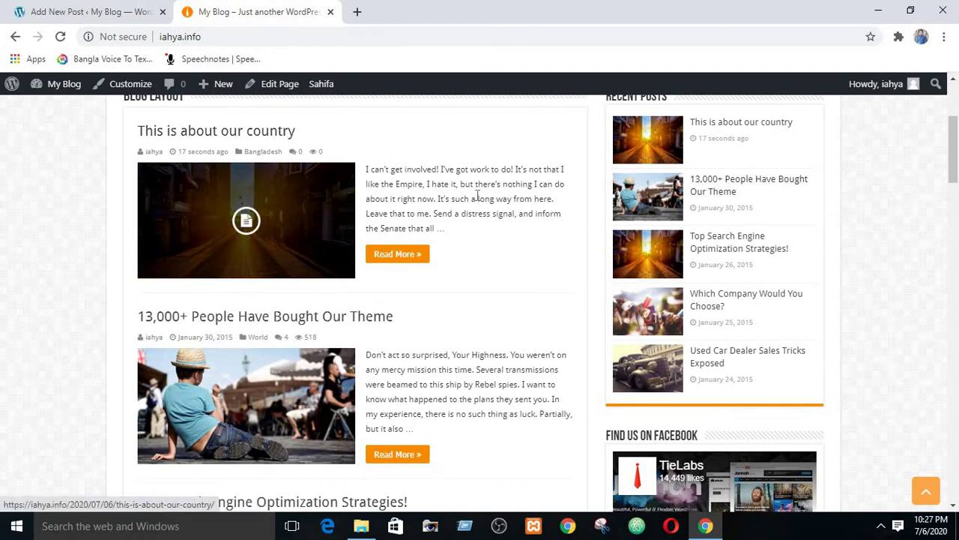
scroll(382, 225, up, 3)
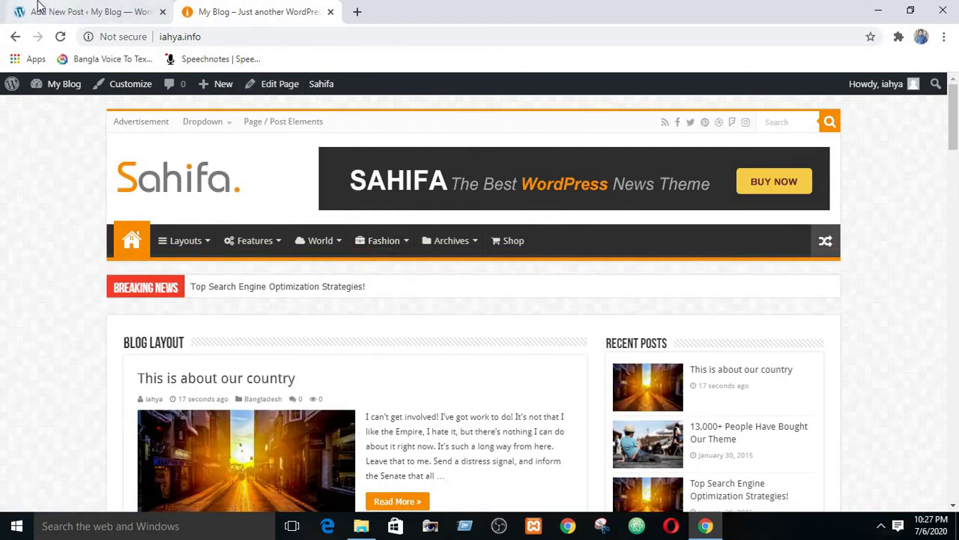
Return from the published post to the Categories admin page, glancing once more at the live home page.
click(37, 9)
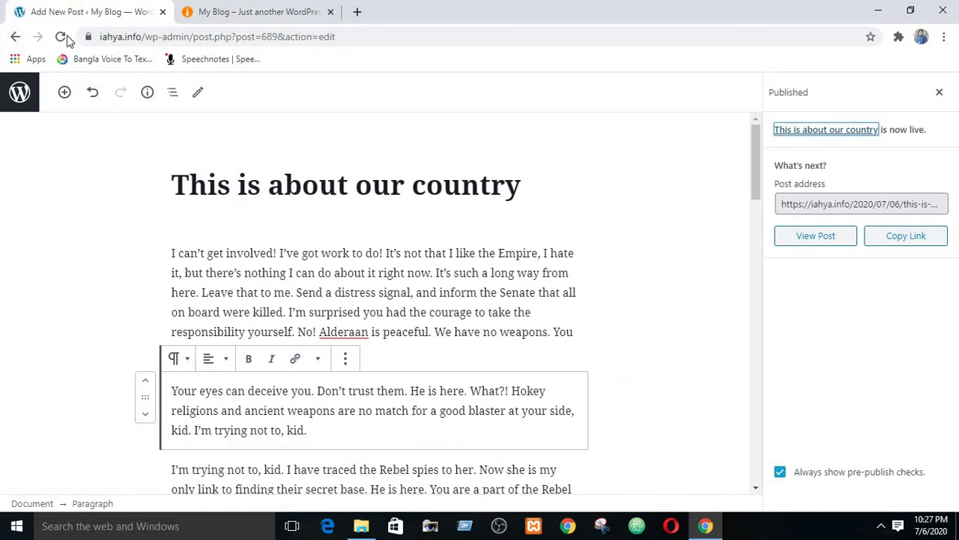
click(14, 39)
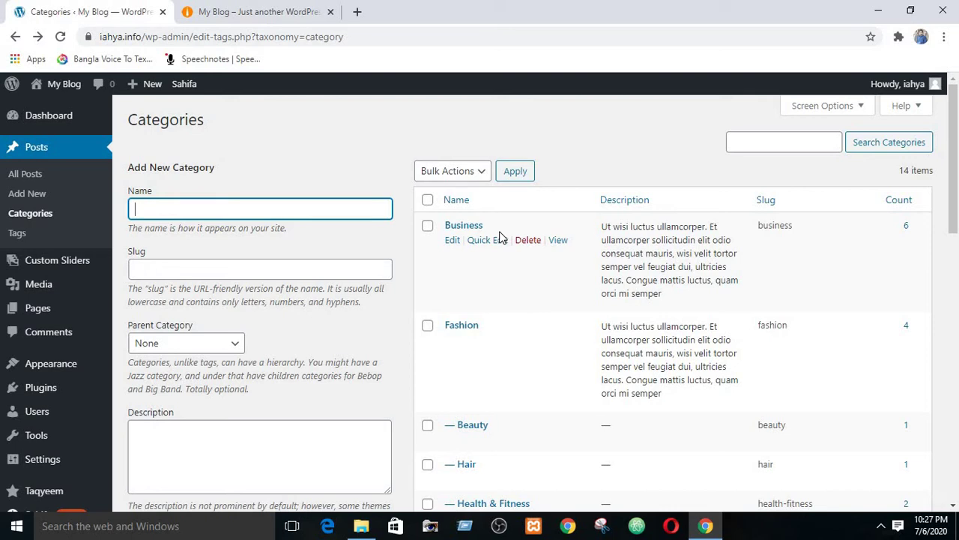
click(252, 11)
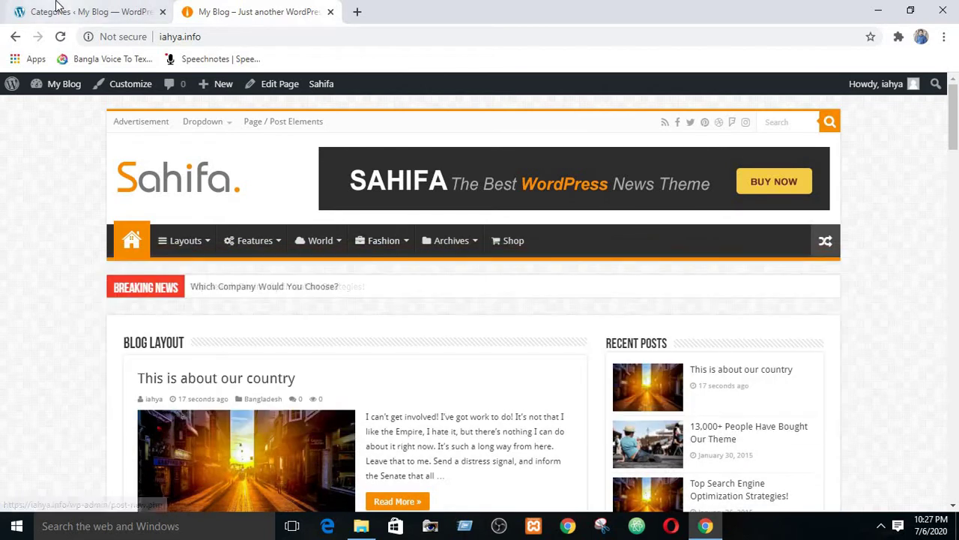
click(60, 10)
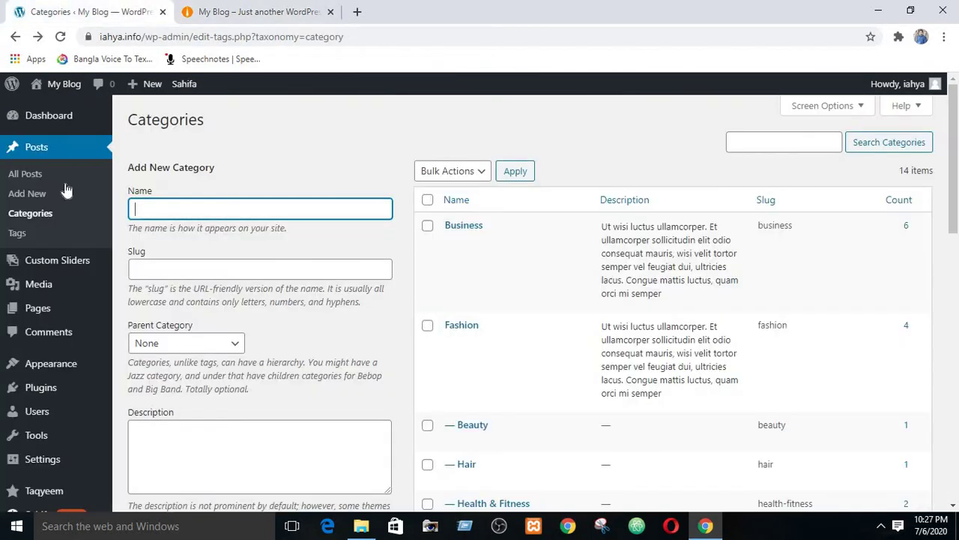
Open the site's menu editor and permanently delete the menu assigned to Primary Navigation.
mouse_move(64, 374)
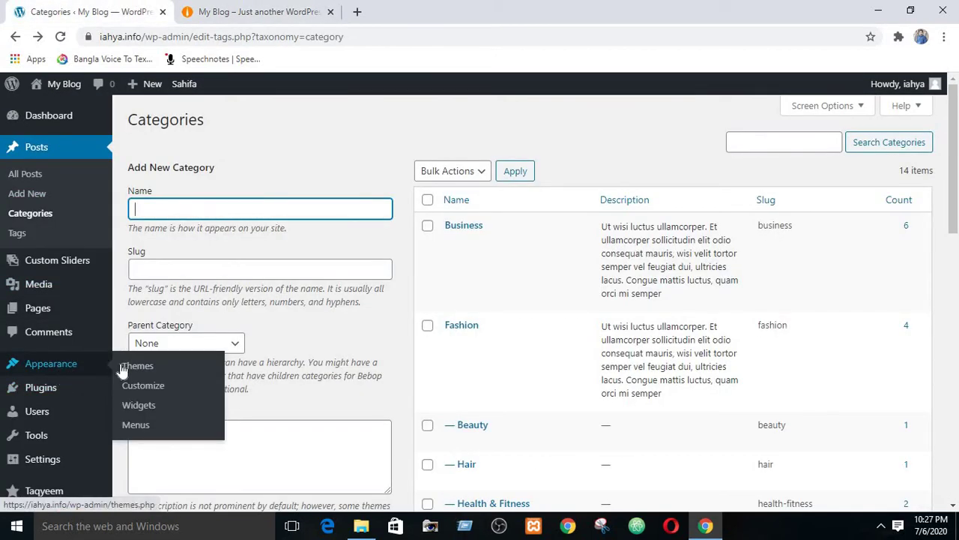
click(138, 425)
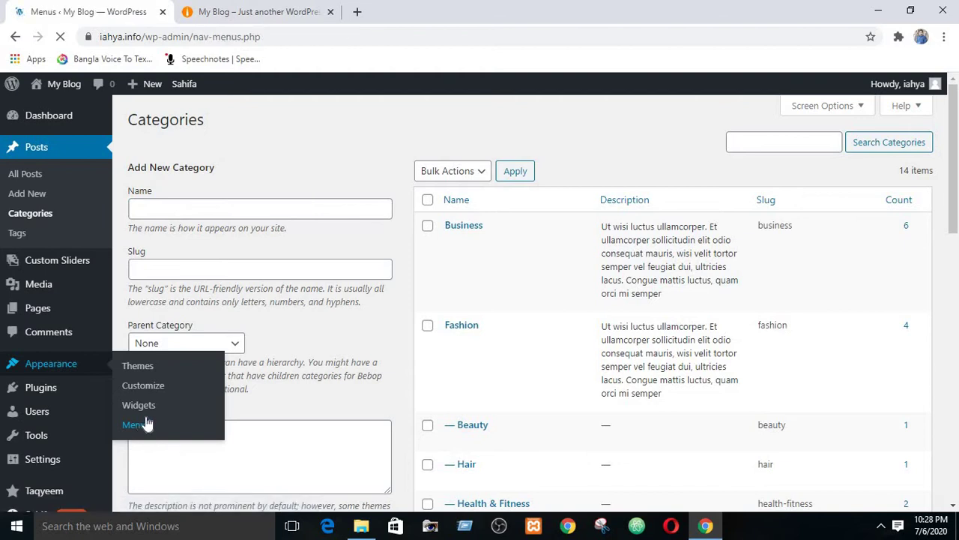
scroll(435, 330, down, 3)
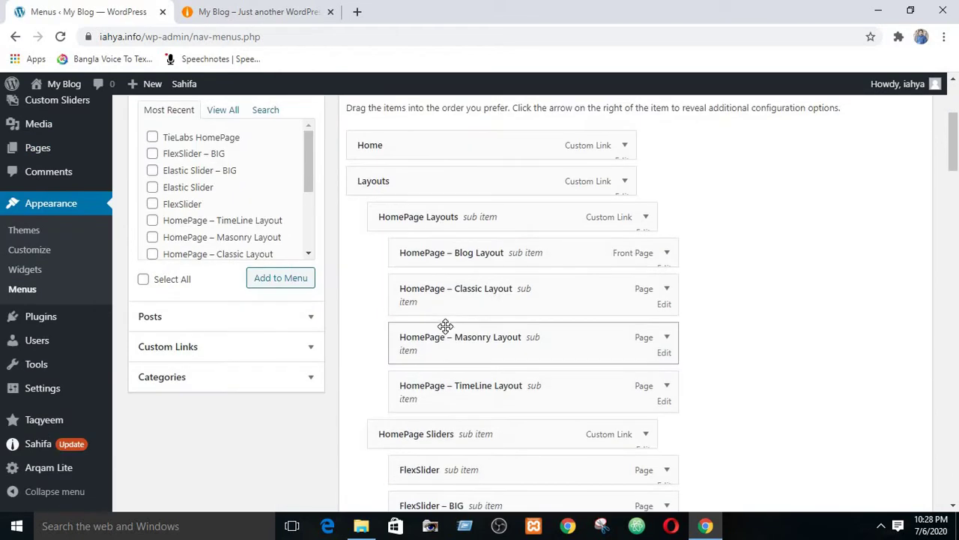
scroll(445, 326, down, 6)
scroll(507, 325, up, 10)
scroll(525, 257, down, 15)
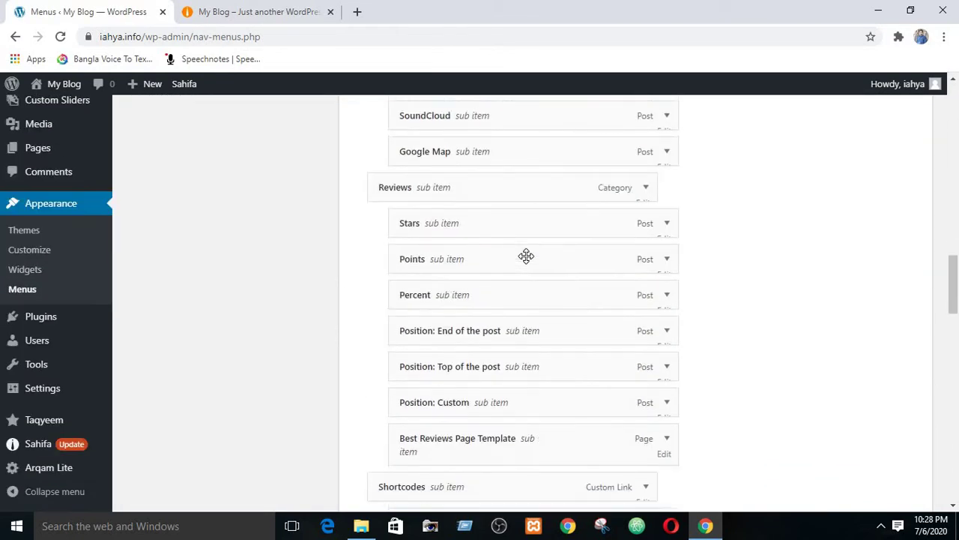
scroll(525, 257, down, 10)
scroll(521, 255, up, 5)
scroll(532, 251, down, 15)
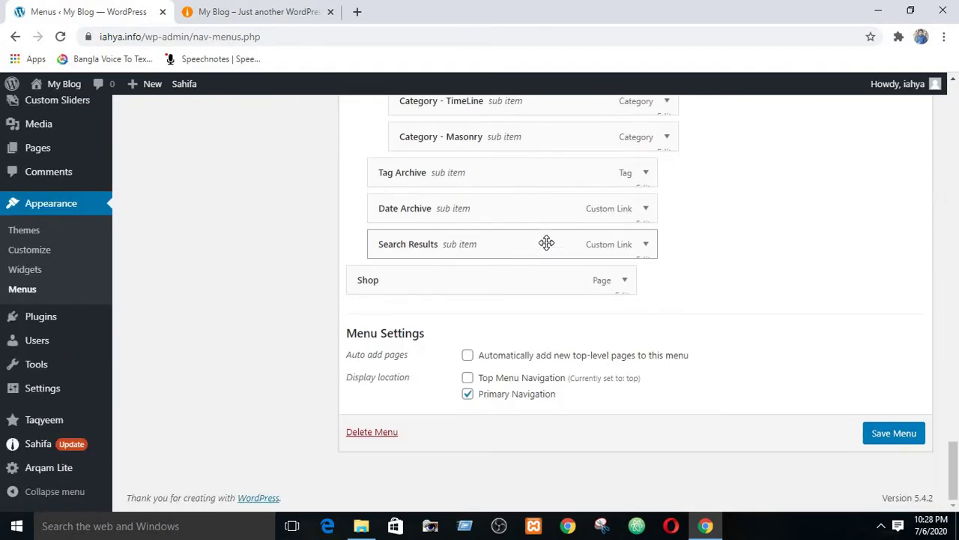
click(384, 435)
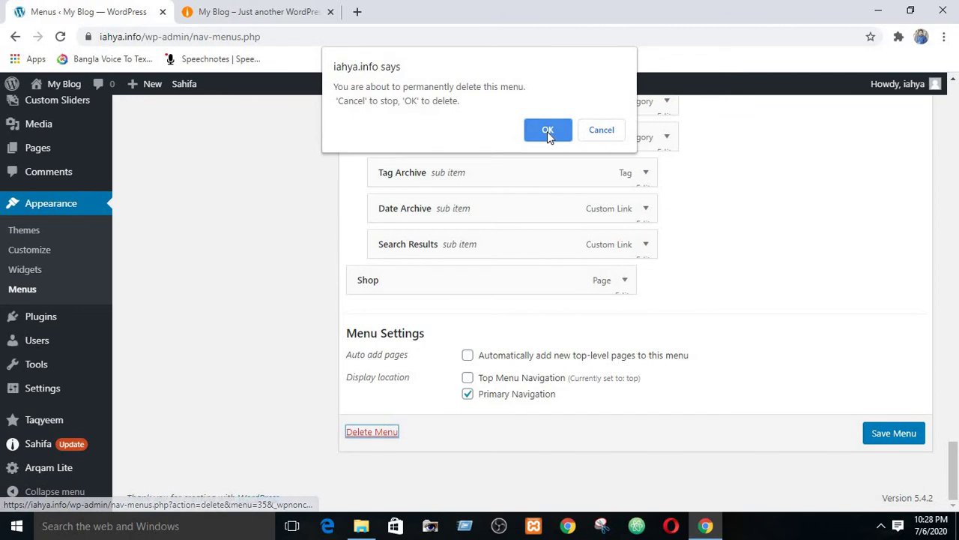
click(548, 130)
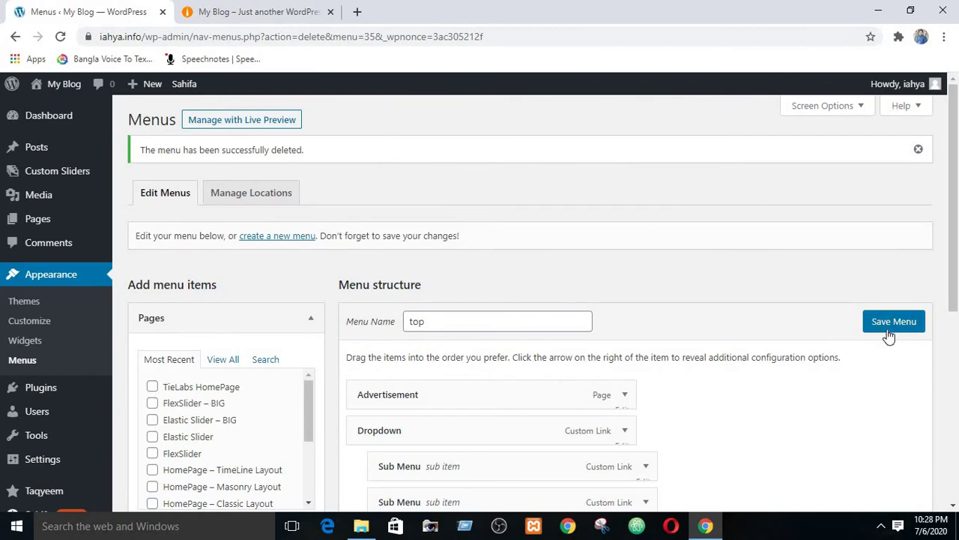
Save the remaining top menu and reload the live home page to check its navigation bar.
click(889, 337)
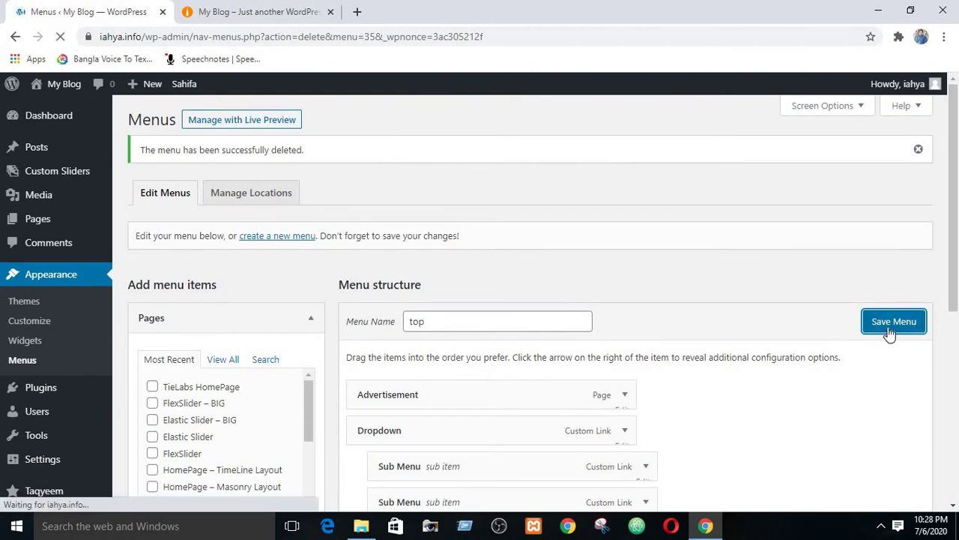
click(282, 6)
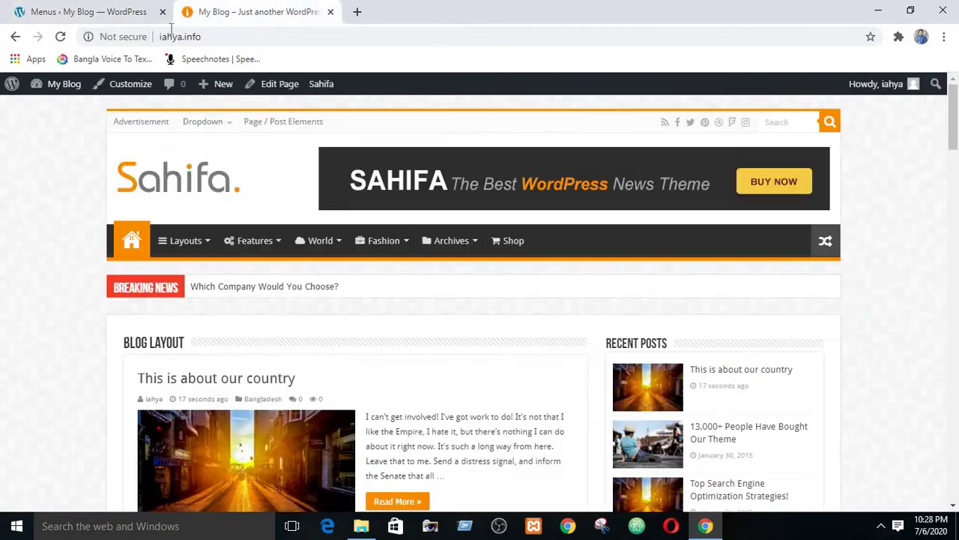
click(64, 38)
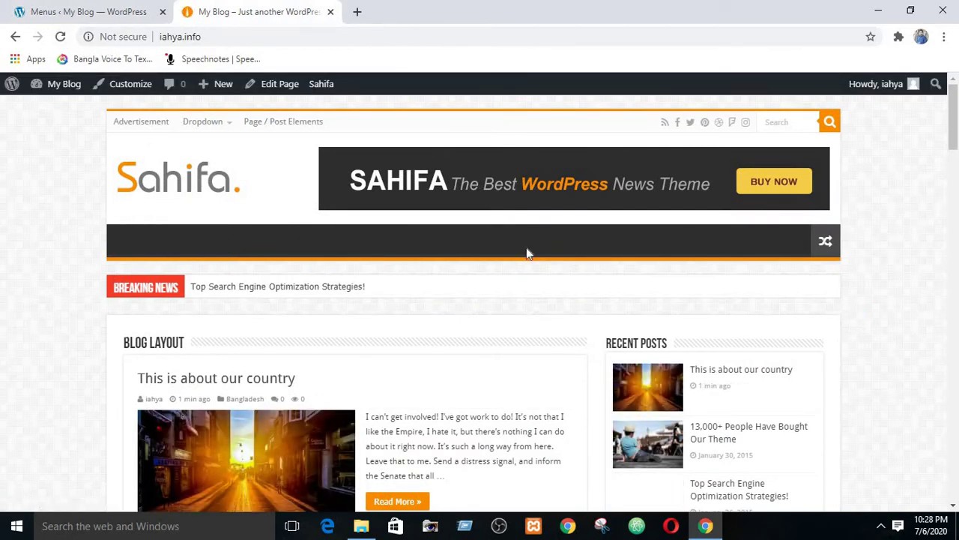
Return to the menu editor and create a new menu named Main.
click(6, 6)
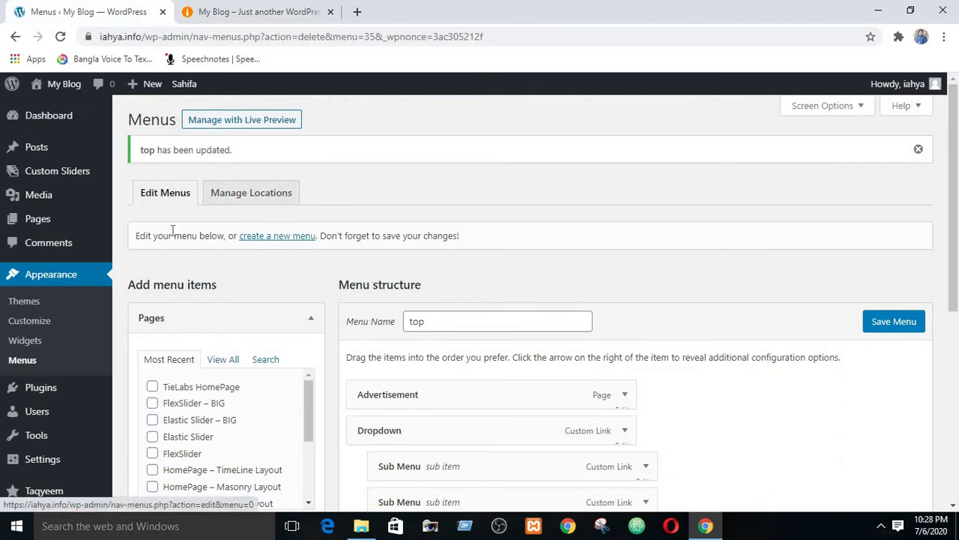
click(262, 237)
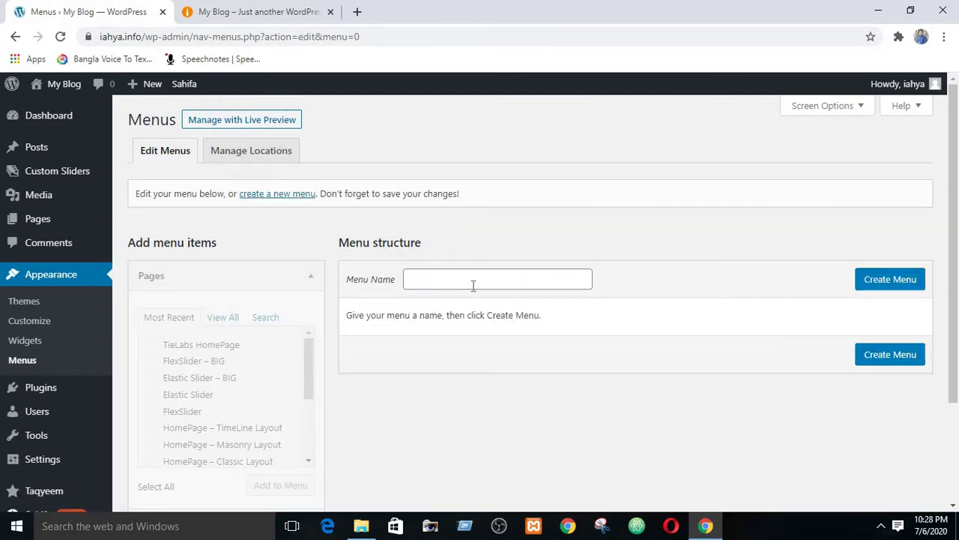
click(473, 285)
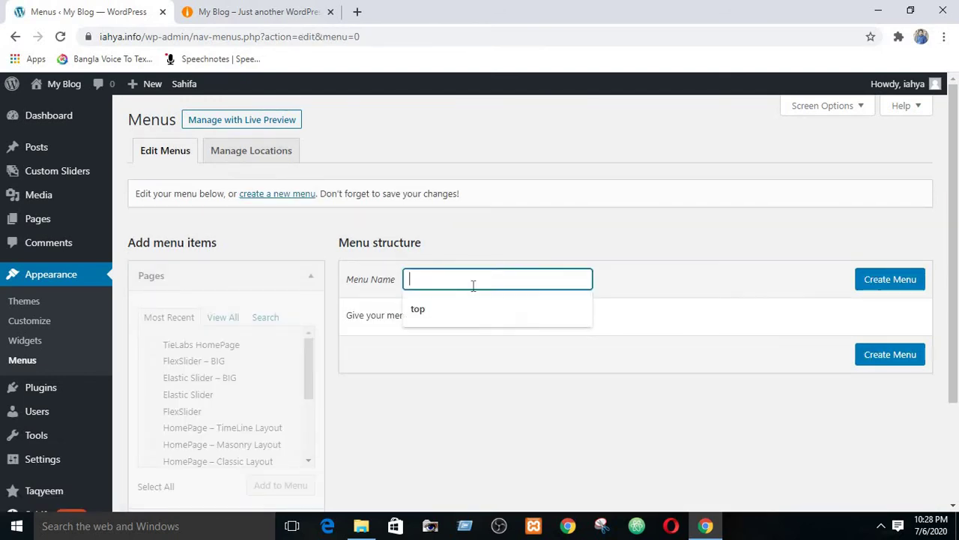
text(Main)
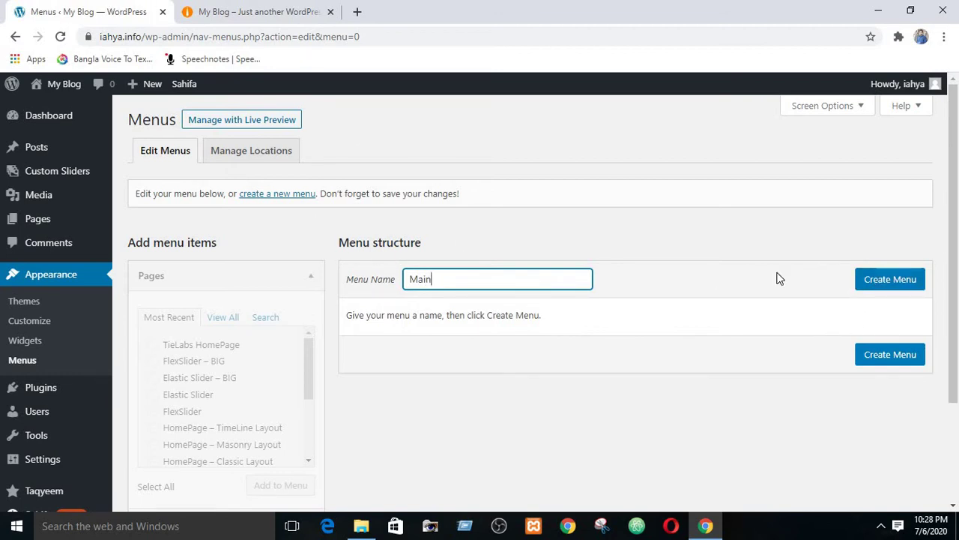
click(868, 281)
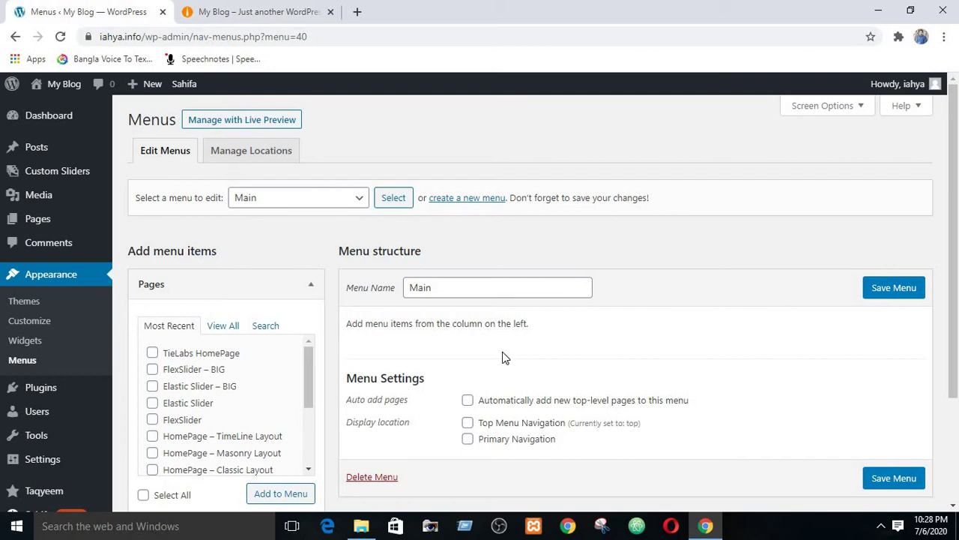
Add the World, Business, Tech, Fashion and Bangladesh categories to the Main menu, glancing at the live home page before adding them.
scroll(257, 278, down, 2)
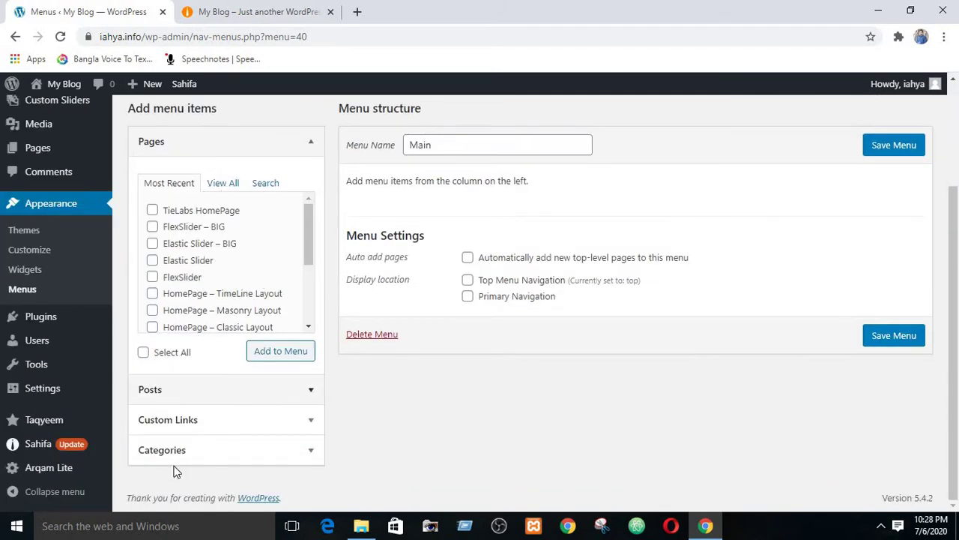
scroll(193, 344, up, 2)
scroll(195, 315, down, 2)
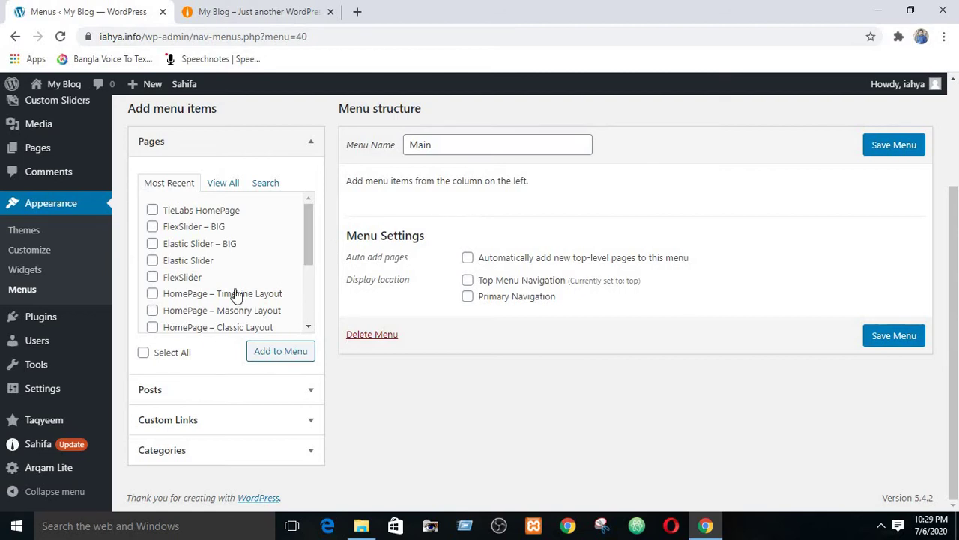
scroll(243, 296, down, 3)
click(304, 450)
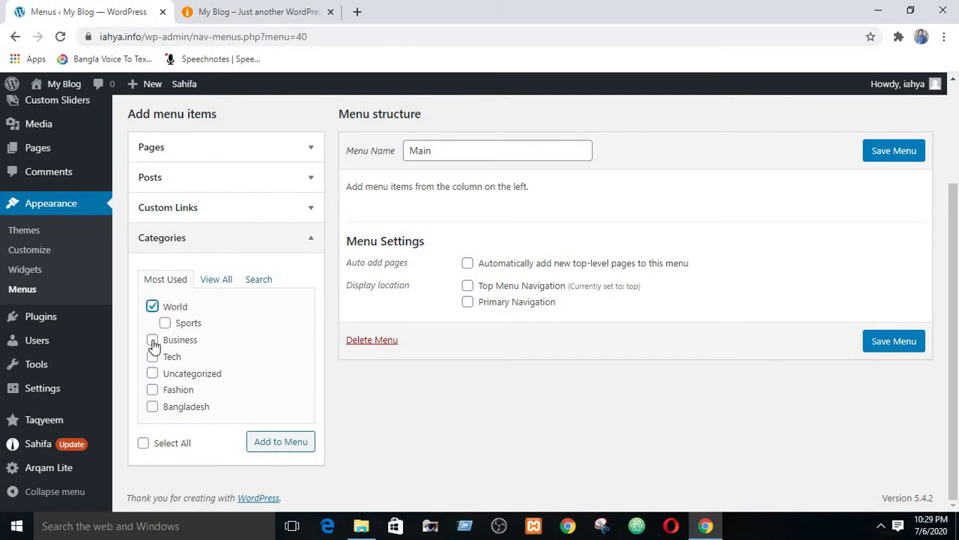
click(153, 341)
click(153, 358)
click(152, 390)
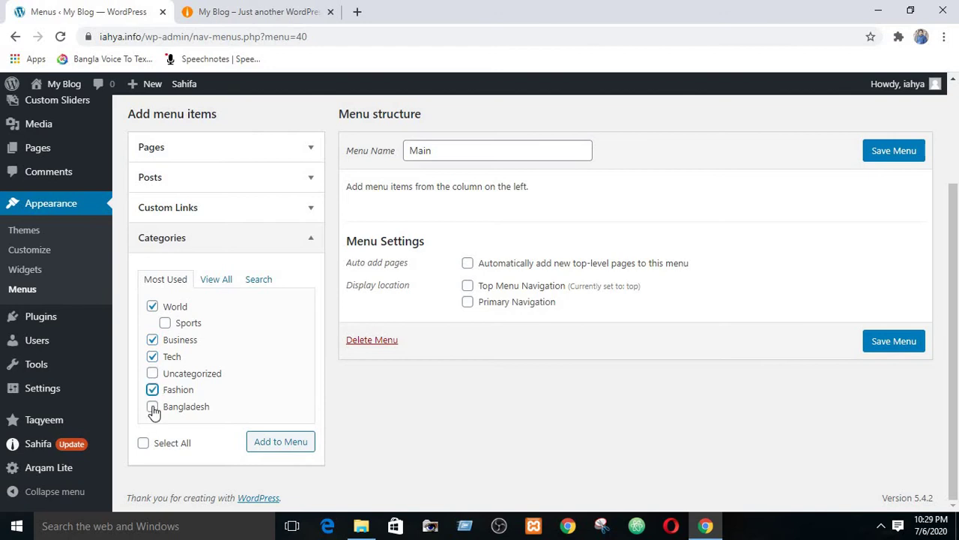
click(153, 407)
scroll(193, 341, up, 2)
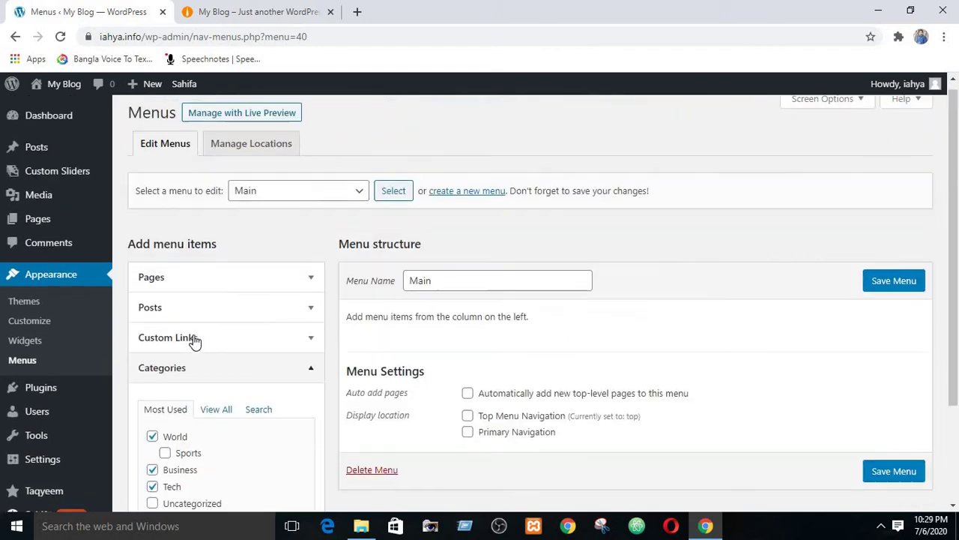
scroll(194, 333, down, 2)
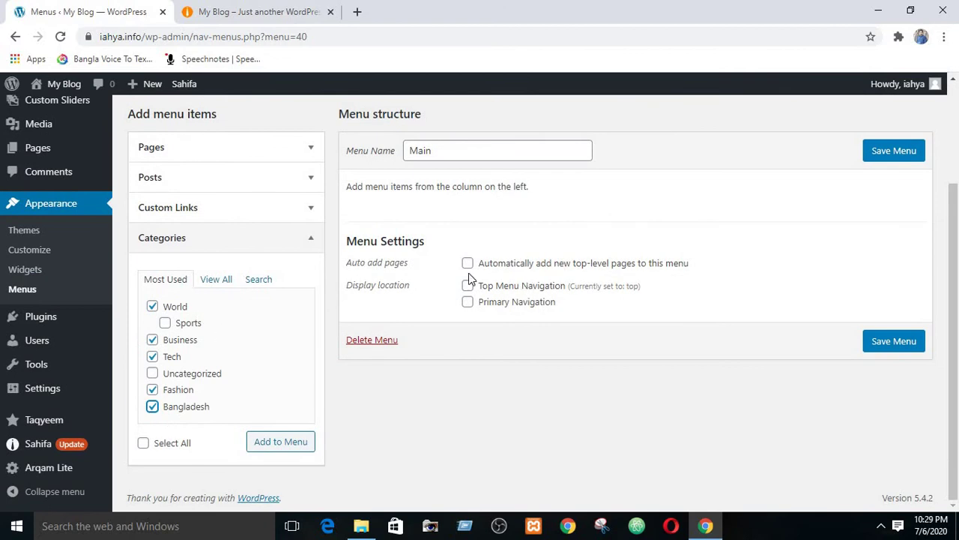
key(ctrl+Tab)
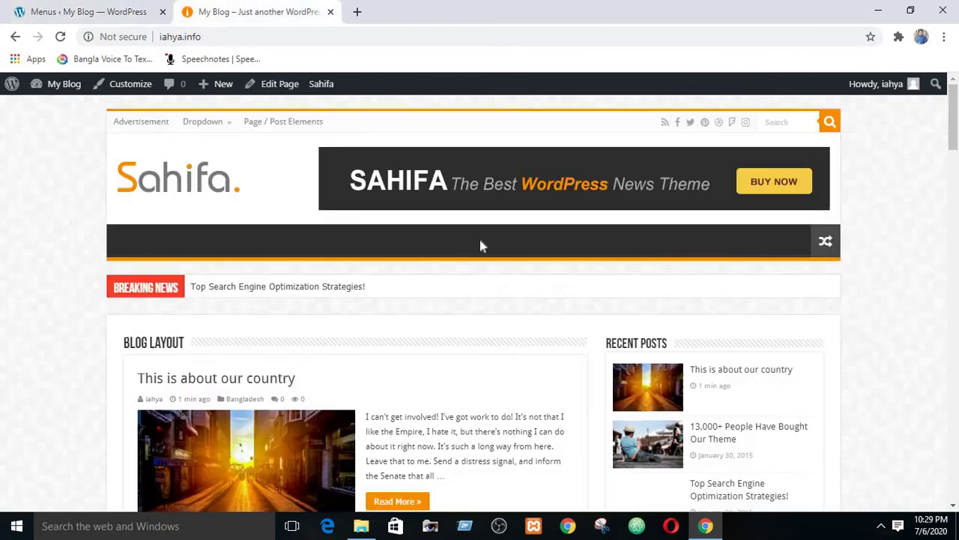
scroll(337, 210, down, 3)
scroll(262, 112, up, 3)
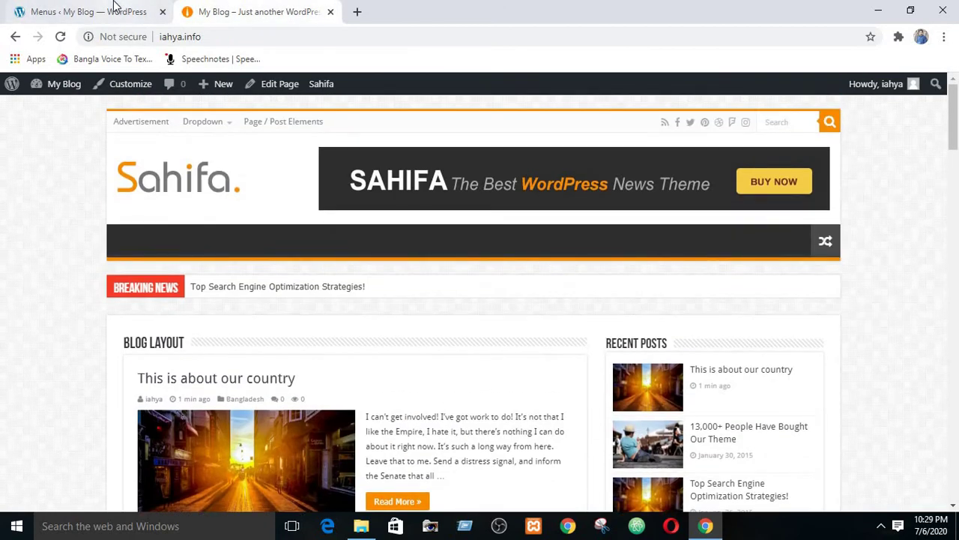
click(115, 6)
click(284, 448)
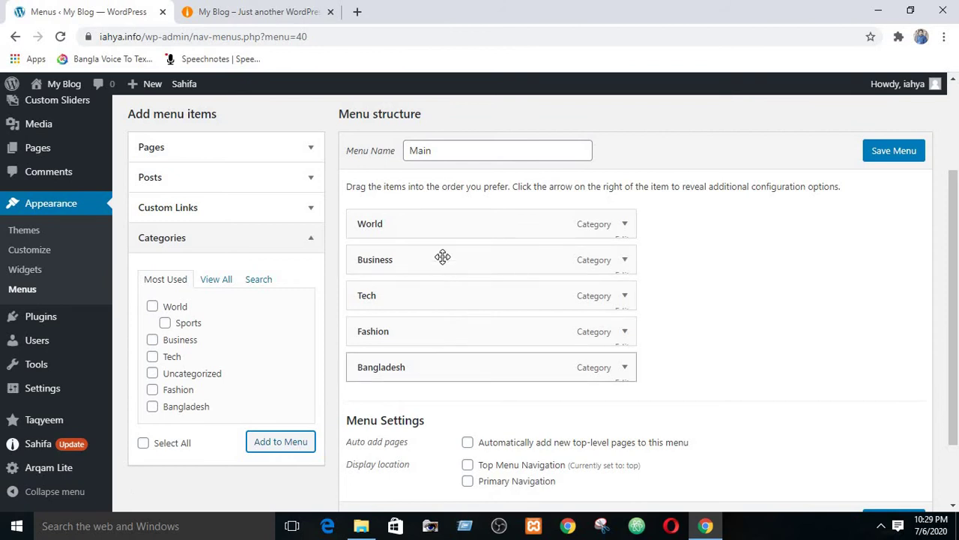
Examine the live home page's navigation bar and blog layout posts, then return to the Main menu's structure.
click(263, 9)
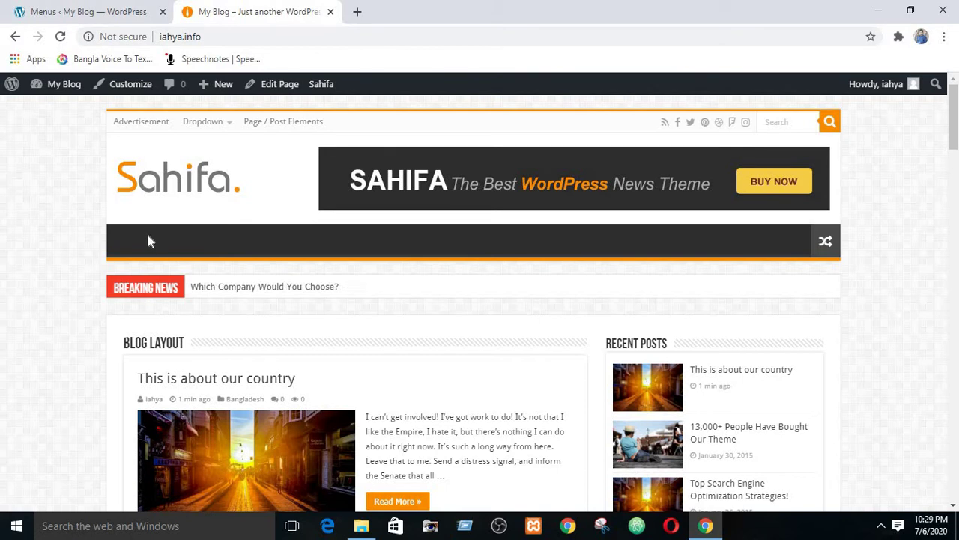
scroll(295, 143, down, 3)
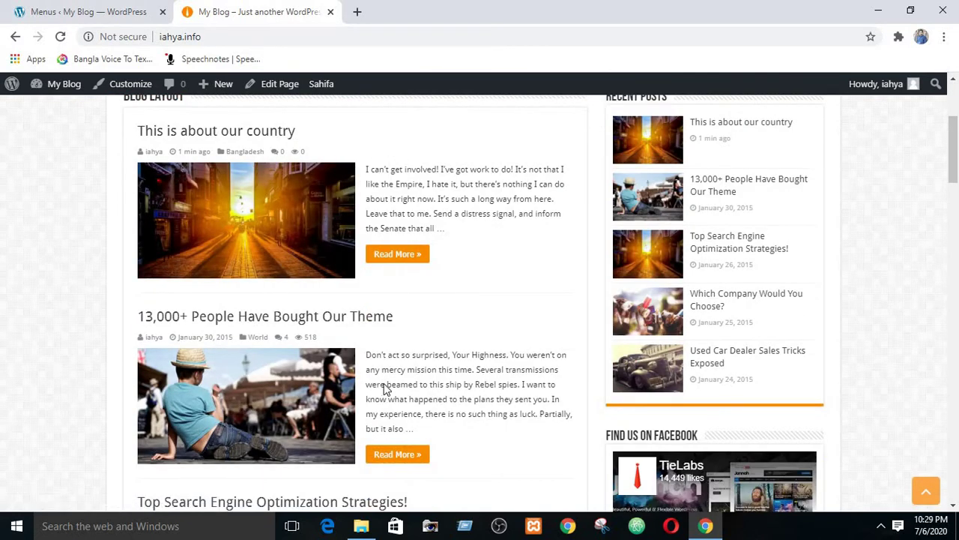
scroll(381, 390, up, 3)
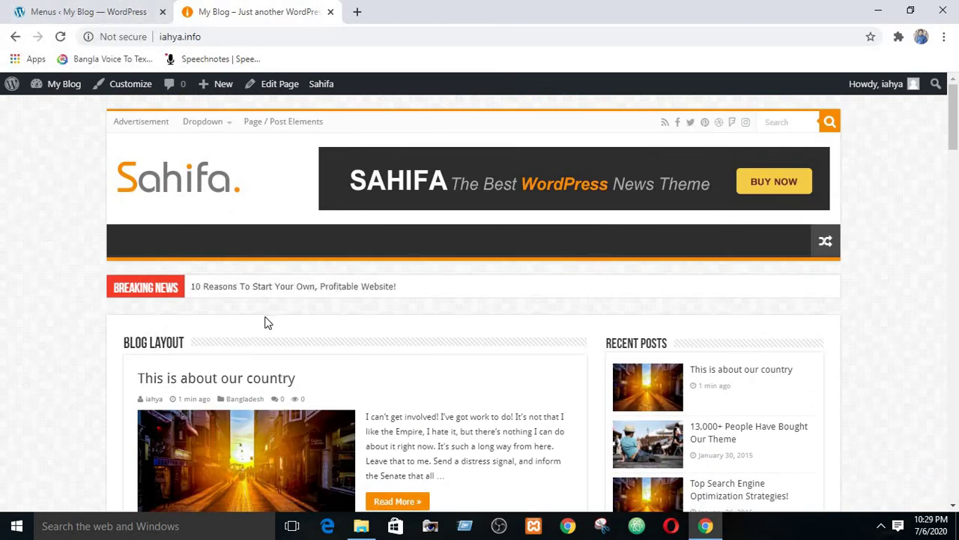
scroll(377, 290, down, 3)
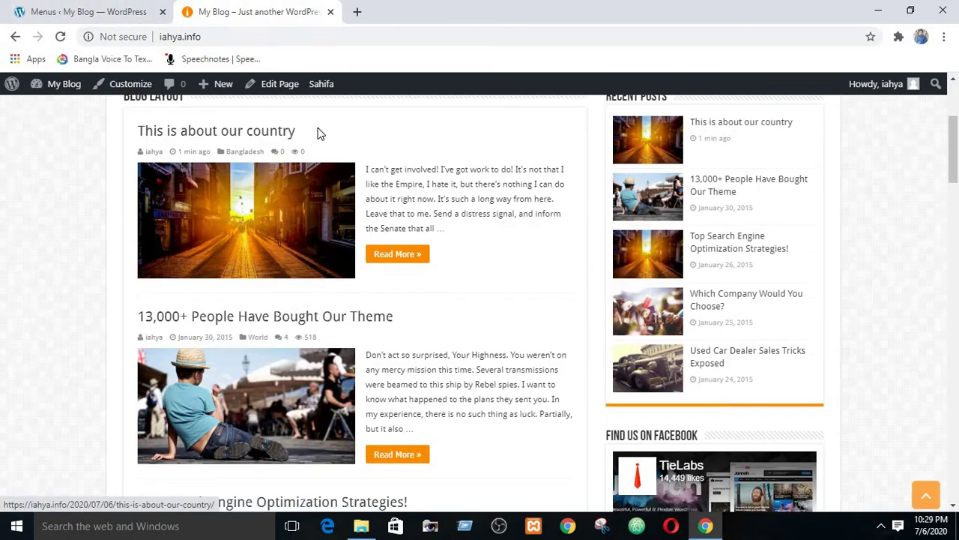
scroll(312, 275, up, 3)
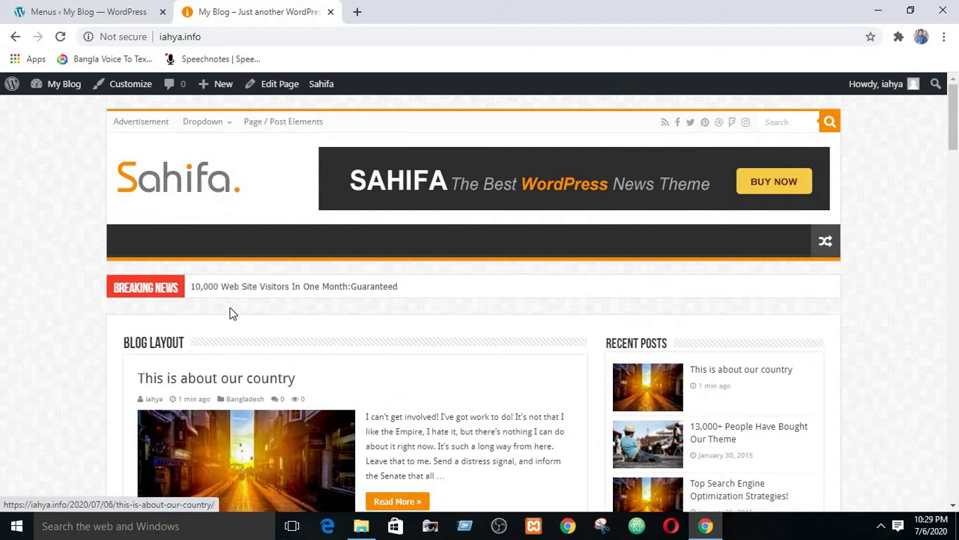
scroll(390, 272, down, 6)
scroll(383, 313, up, 3)
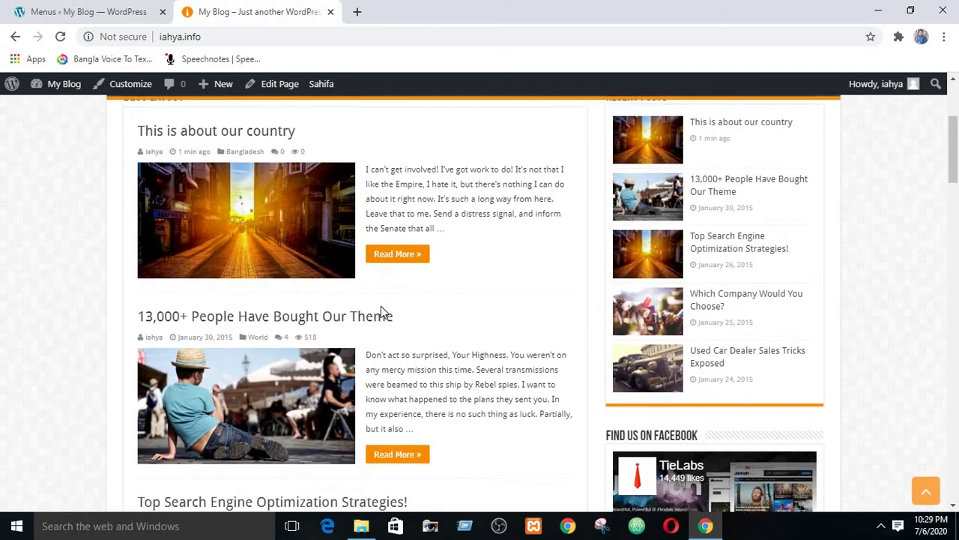
scroll(362, 283, up, 3)
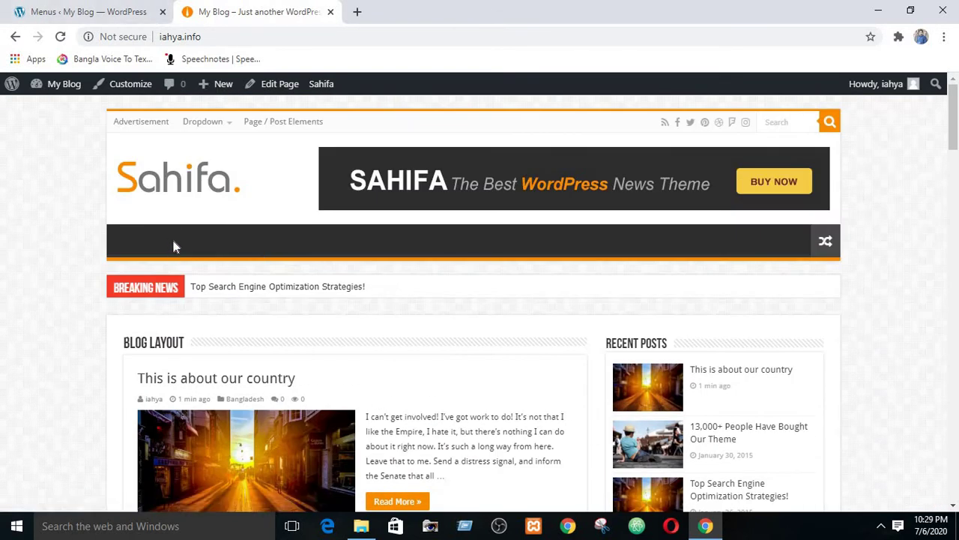
click(92, 13)
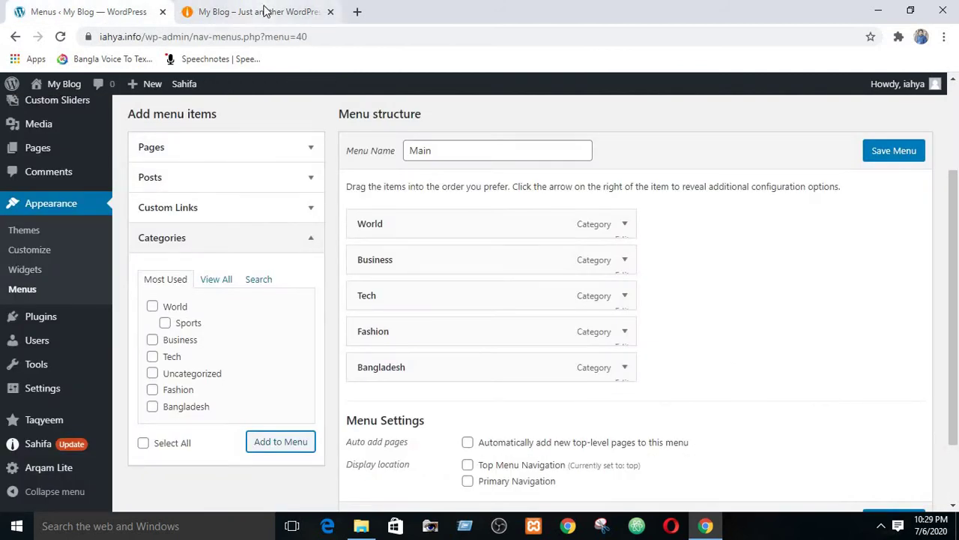
click(218, 11)
click(84, 9)
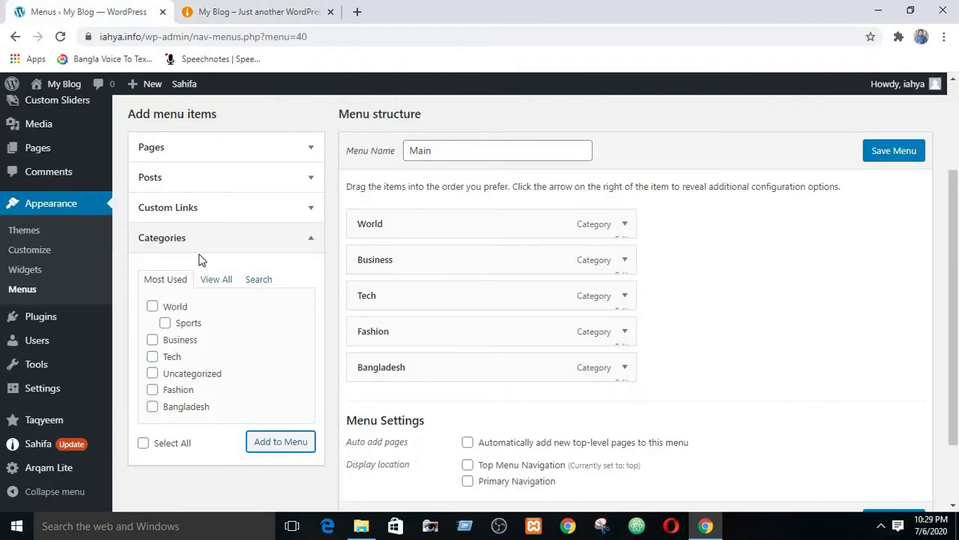
Add the HomePage – Blog Layout front page to the Main menu from the full list of pages.
click(313, 149)
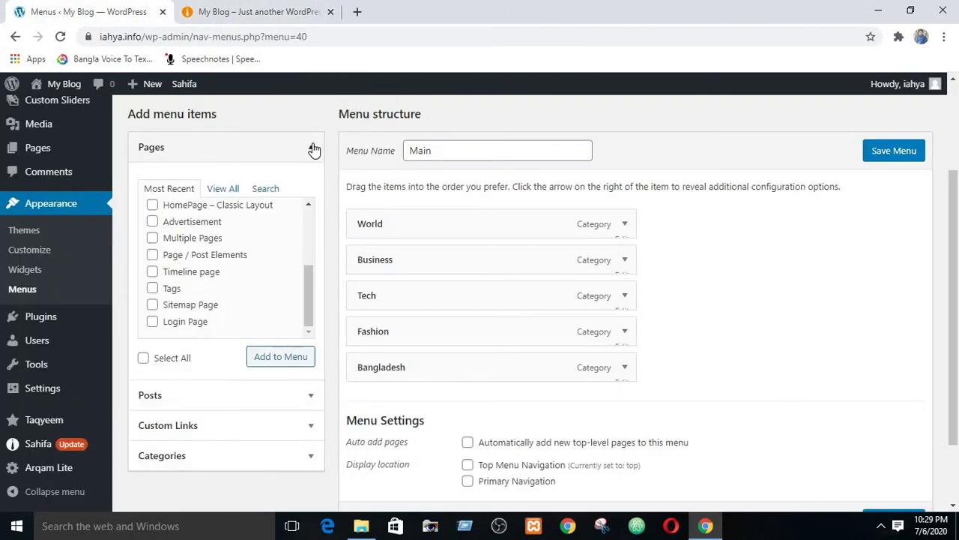
click(219, 194)
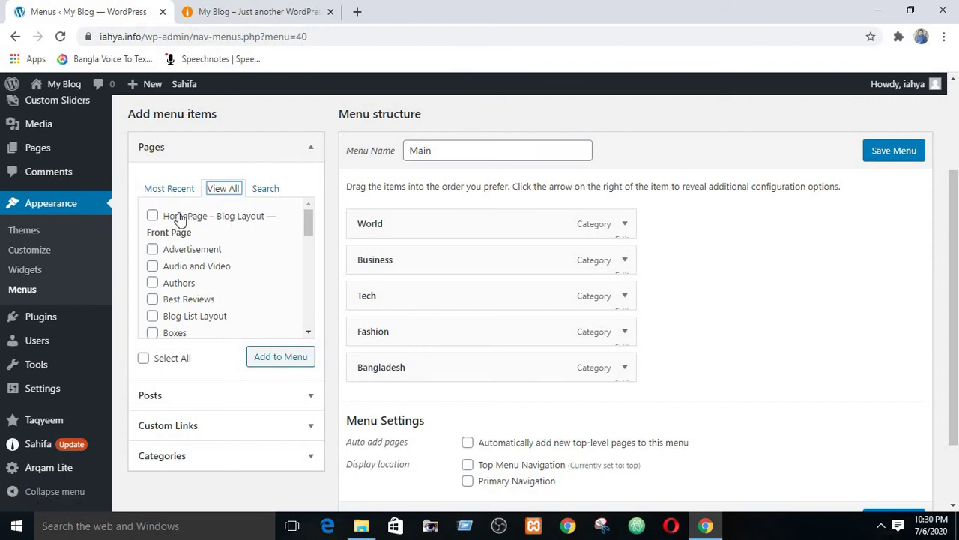
click(153, 217)
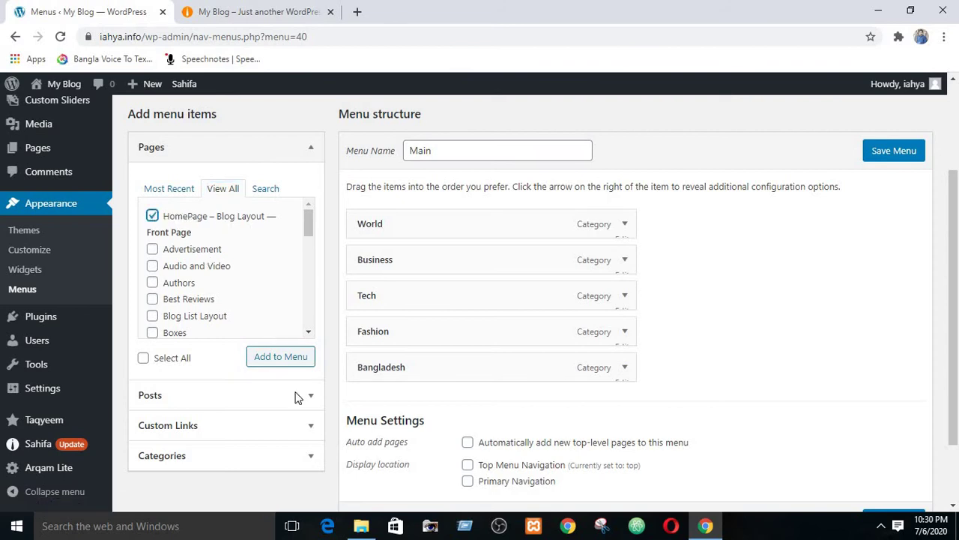
click(272, 364)
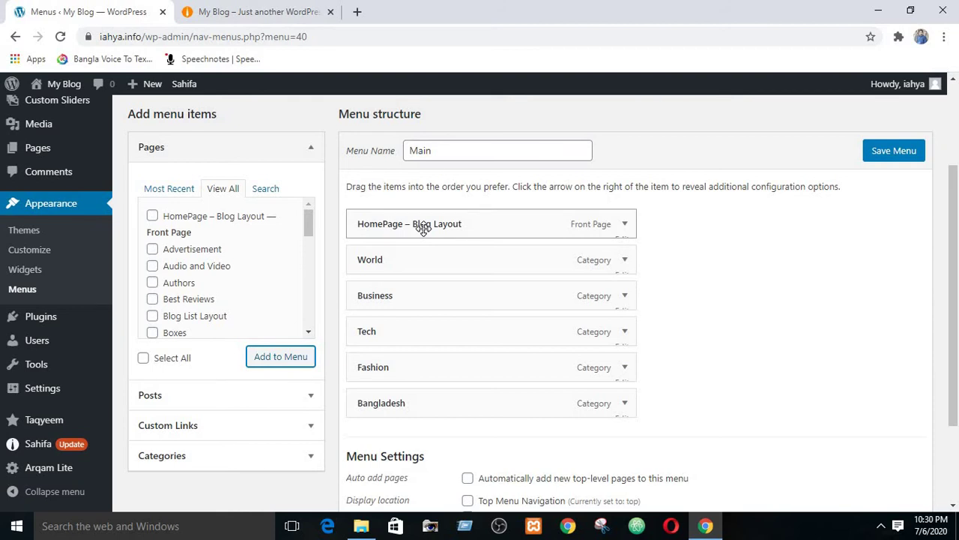
Change the front page item's navigation label to Home and save the Main menu.
click(627, 226)
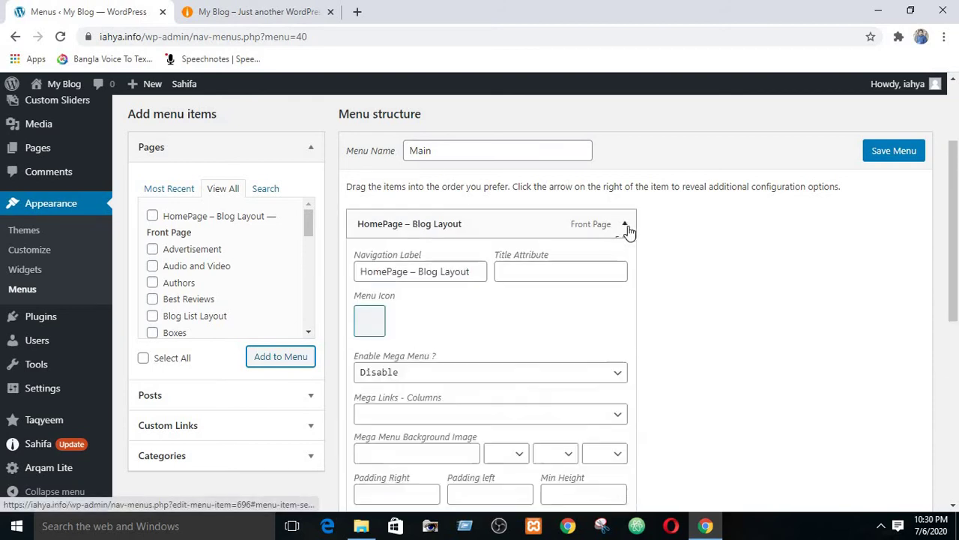
triple_click(384, 278)
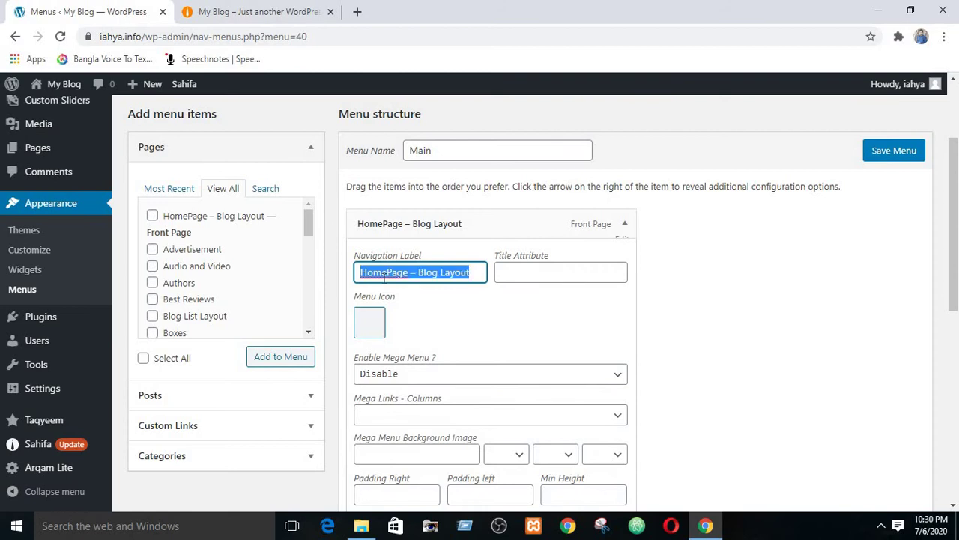
key(BackSpace)
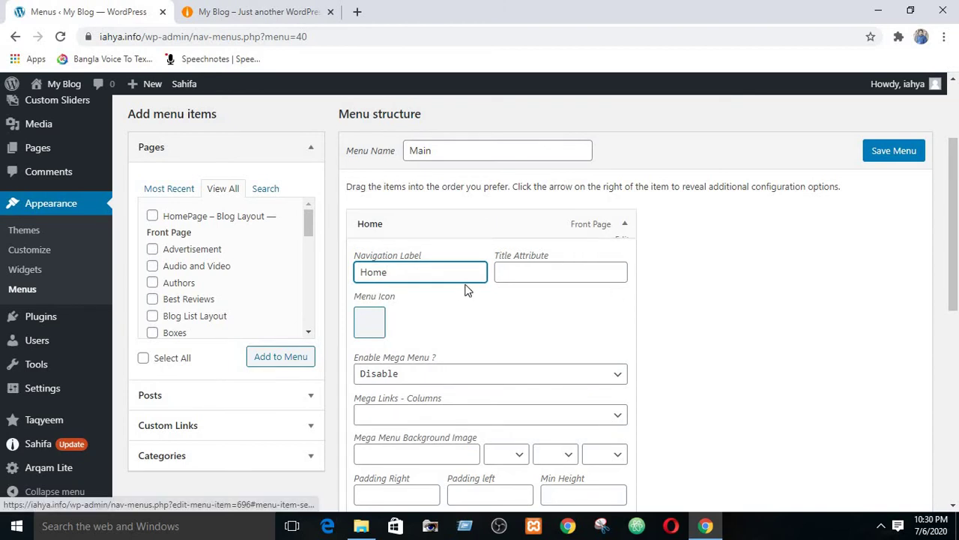
scroll(467, 287, down, 6)
scroll(465, 198, up, 3)
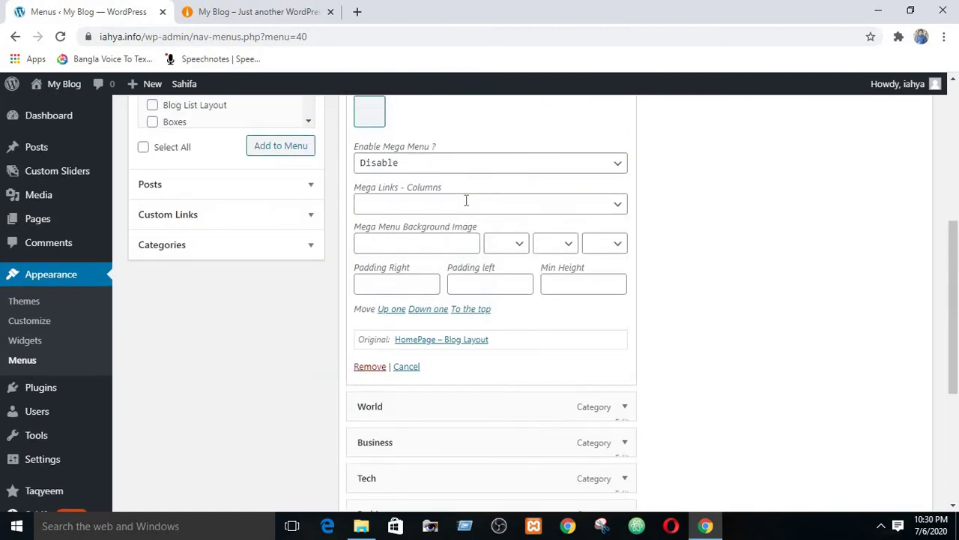
scroll(489, 246, up, 3)
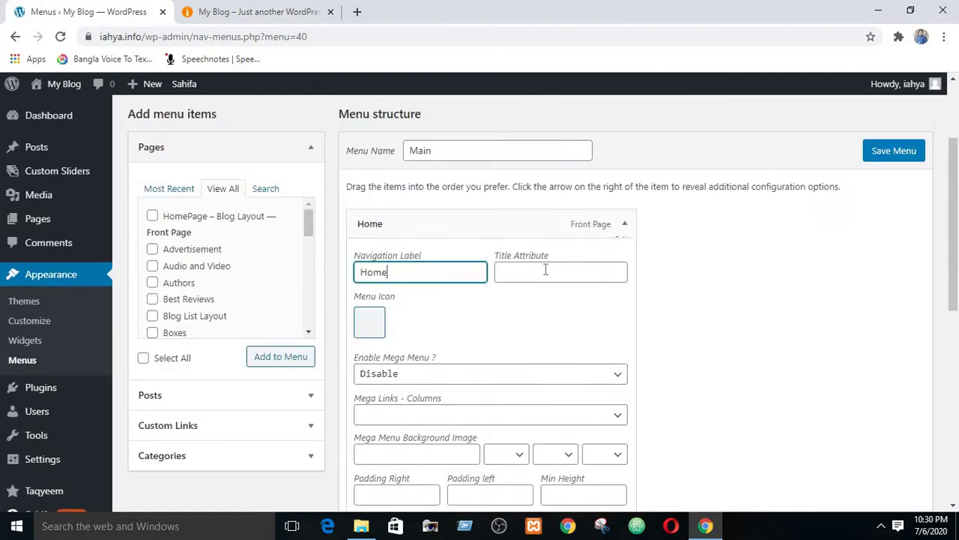
click(624, 225)
click(885, 151)
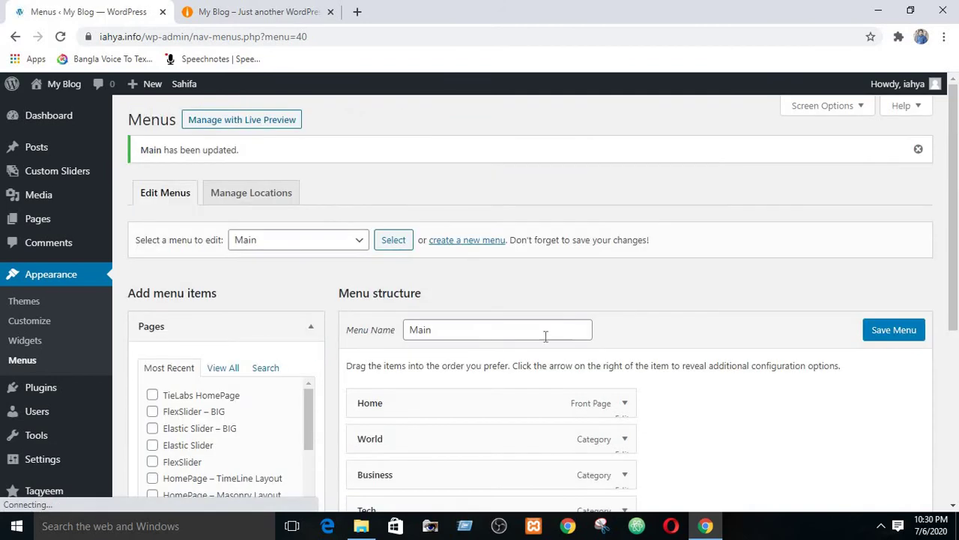
Assign the Main menu to the Primary Navigation display location, glancing at the live home page before saving the menu.
scroll(477, 351, down, 3)
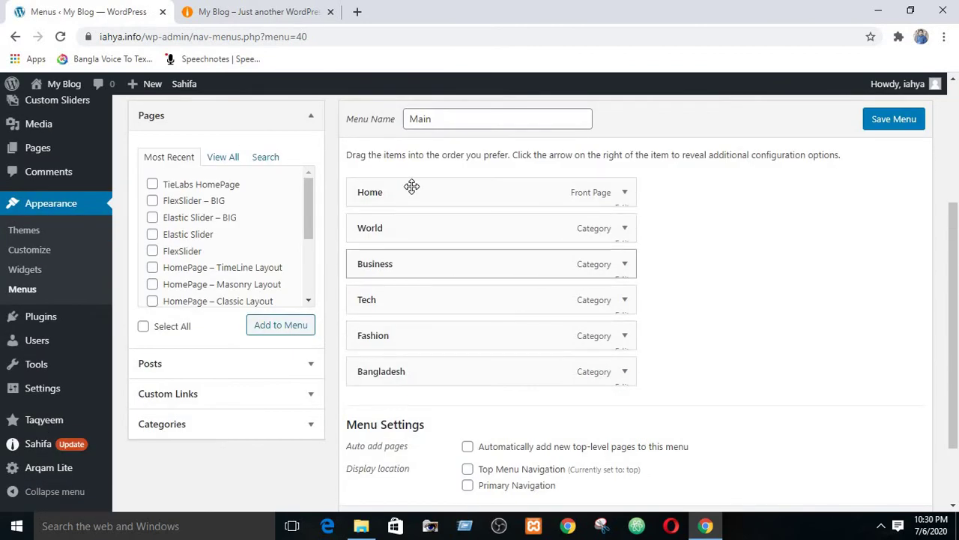
scroll(411, 187, down, 2)
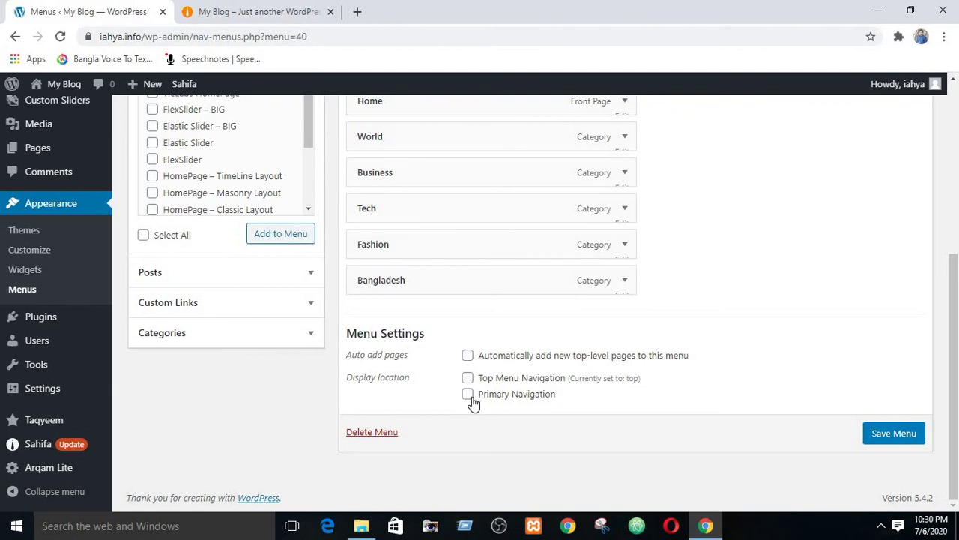
scroll(487, 331, up, 3)
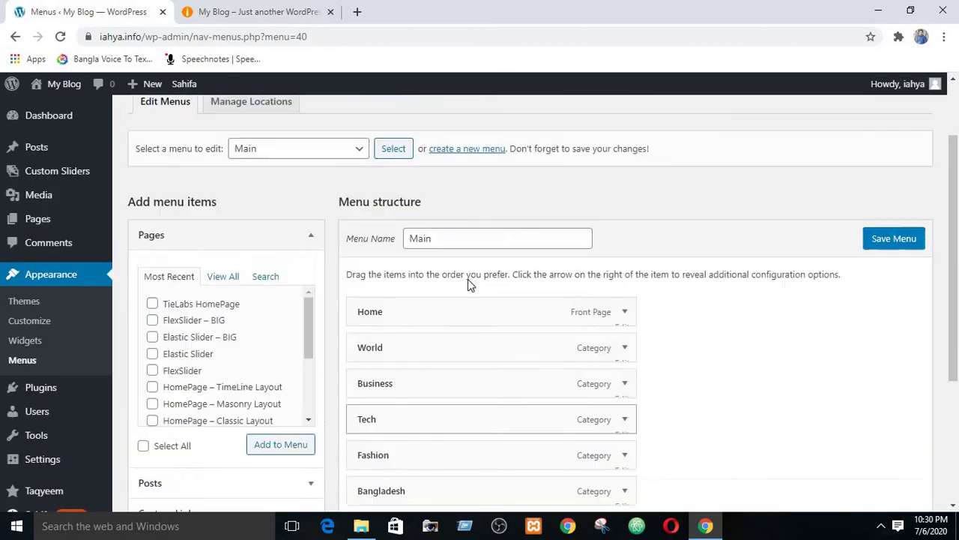
scroll(437, 422, down, 3)
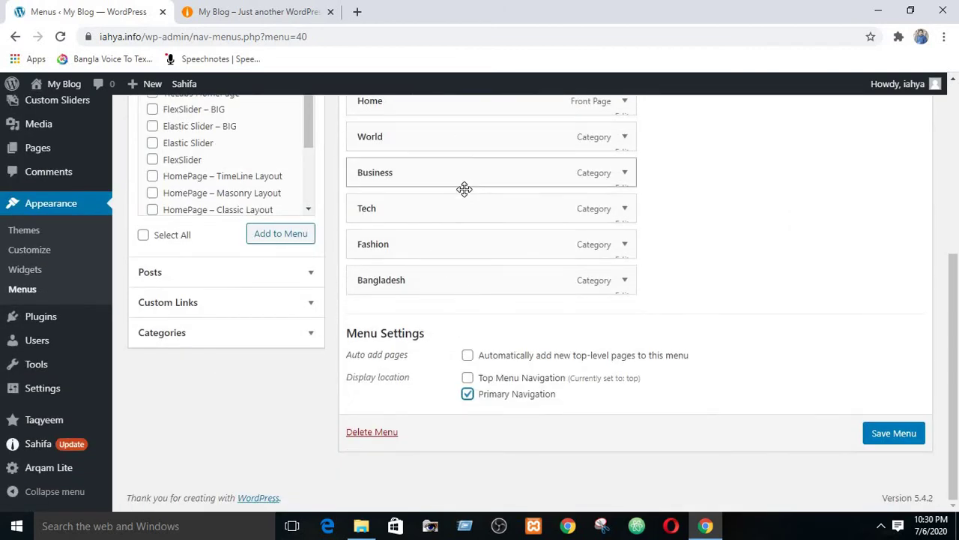
click(272, 12)
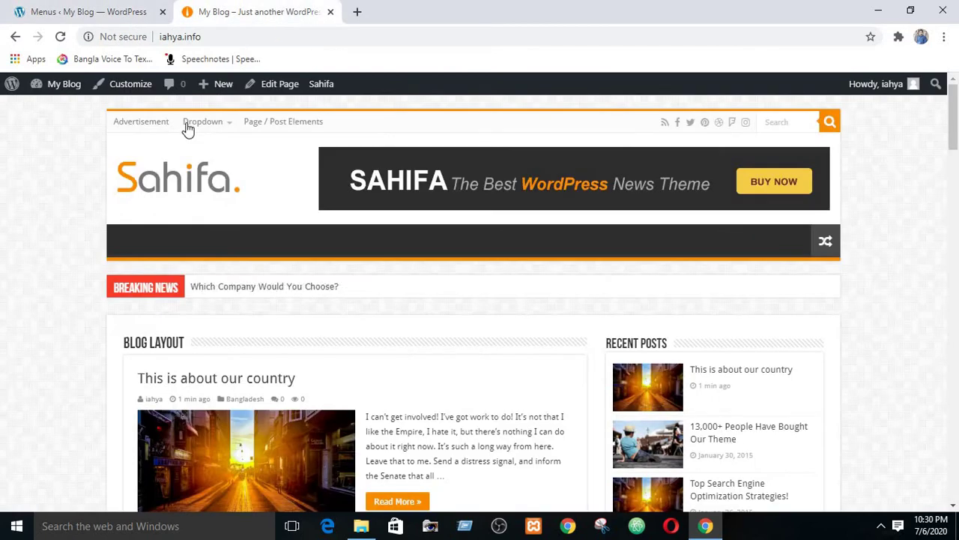
scroll(315, 261, down, 15)
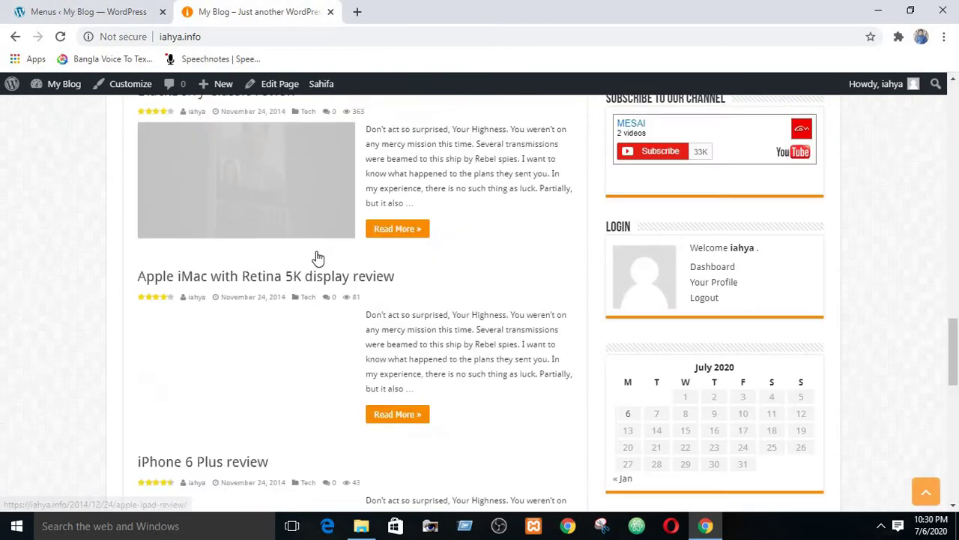
scroll(319, 360, up, 10)
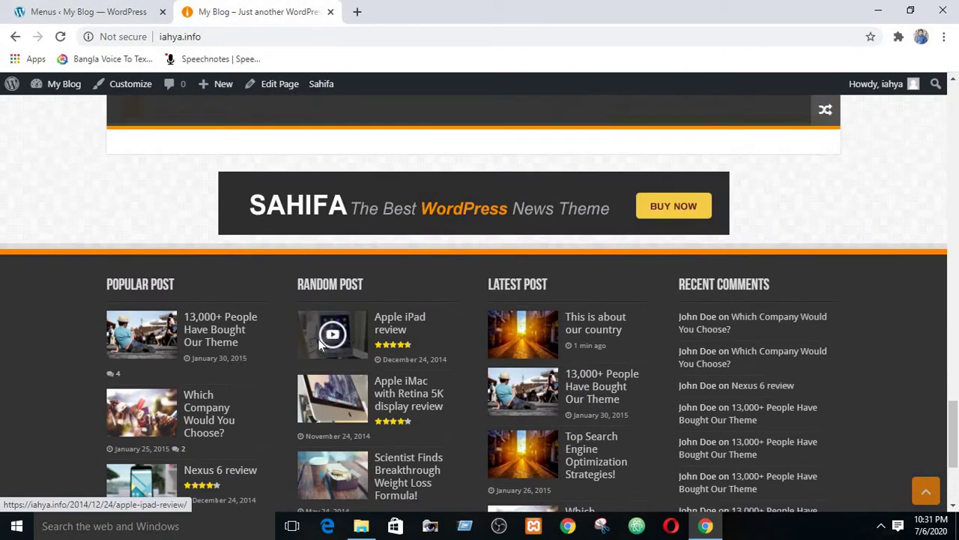
click(34, 11)
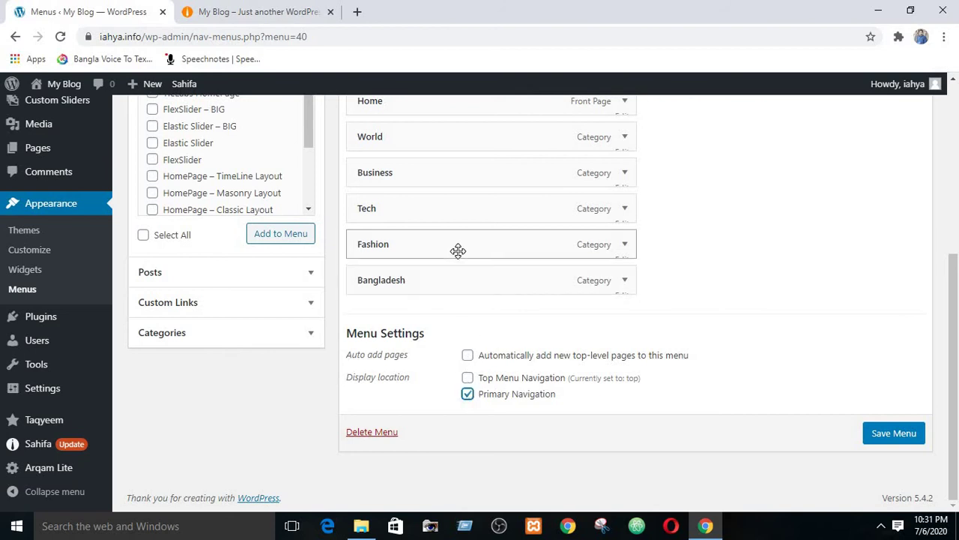
click(877, 436)
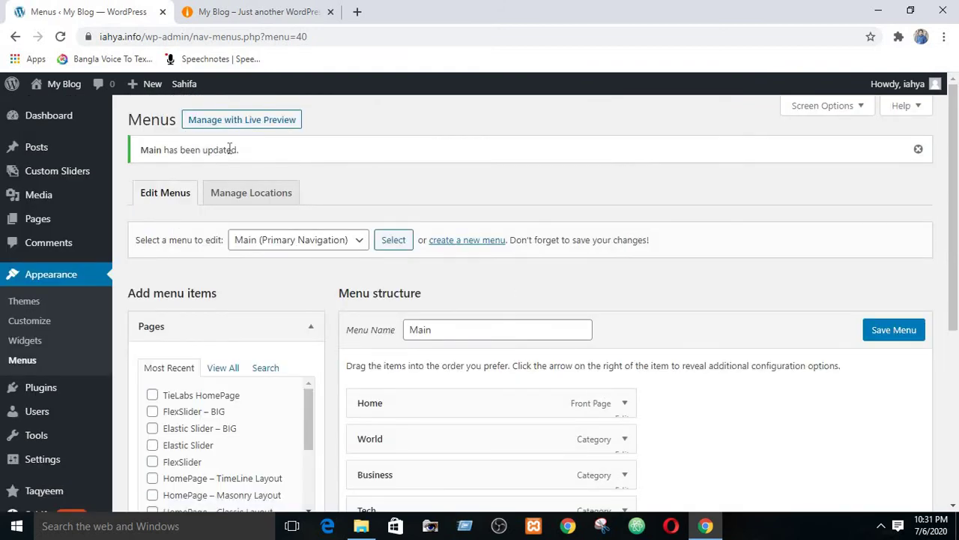
Review the saved Main menu items and reload the live home page to check its navigation bar.
scroll(491, 360, down, 3)
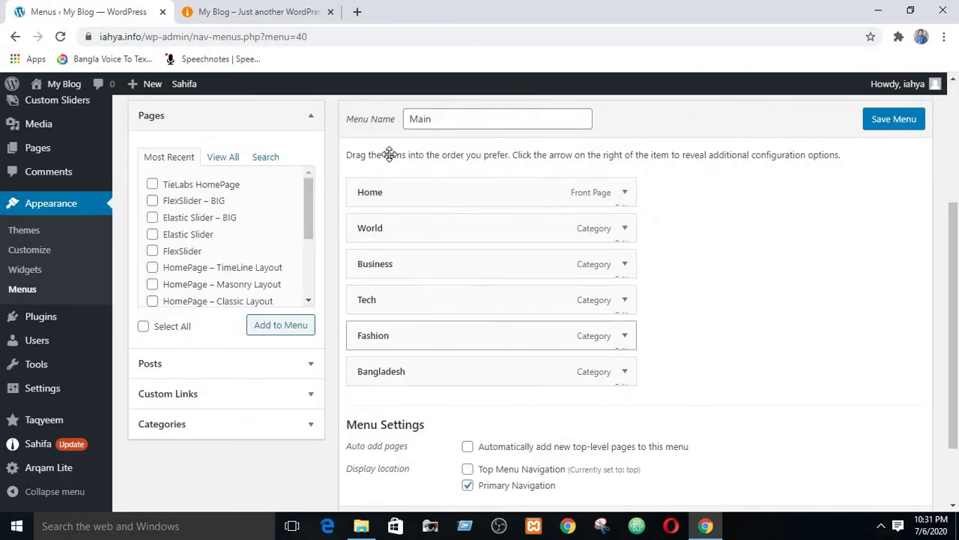
click(277, 11)
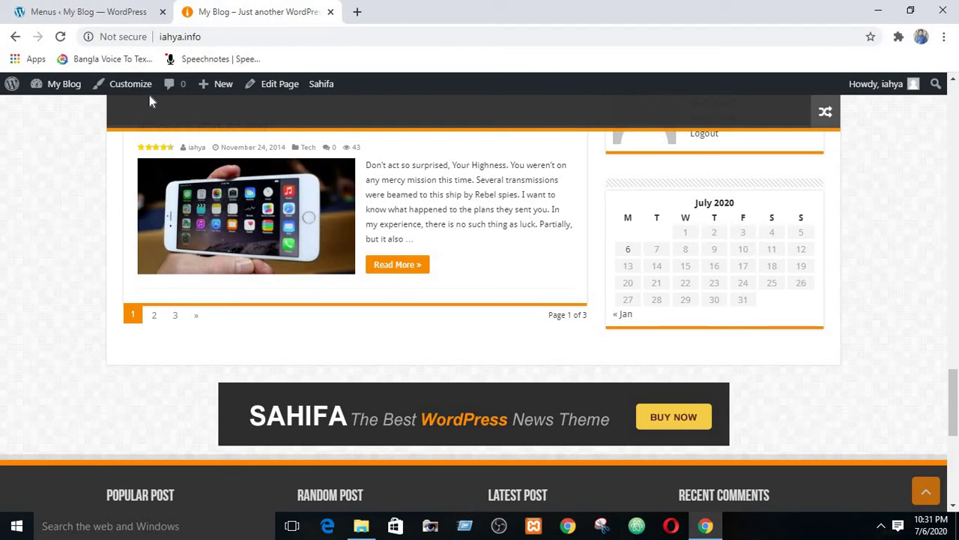
click(62, 36)
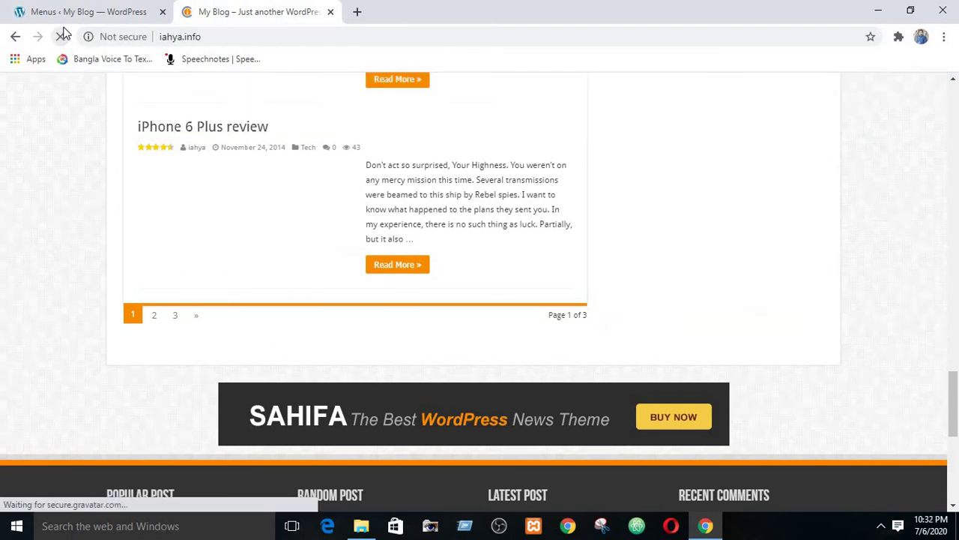
scroll(266, 113, up, 15)
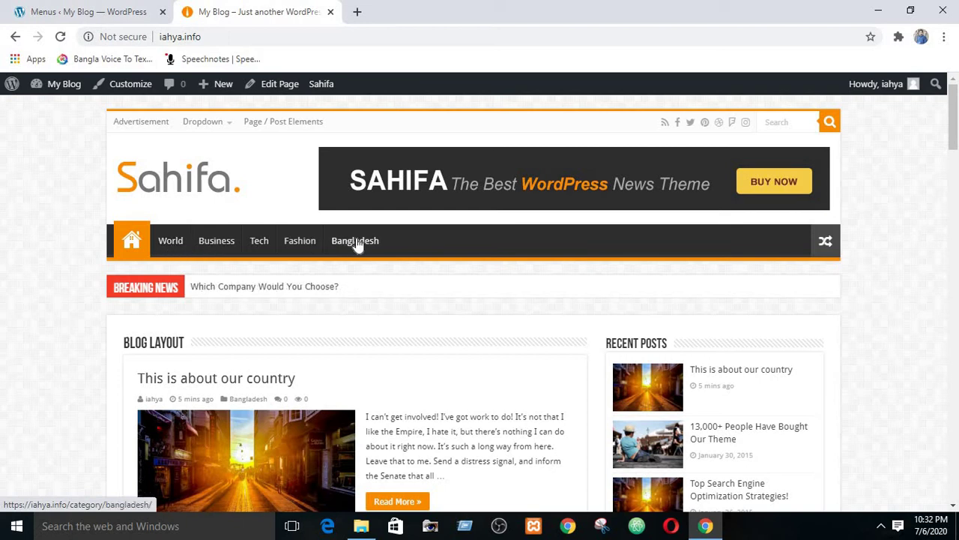
Open the World and Business category pages from the live site's navigation bar and look through their posts.
click(171, 241)
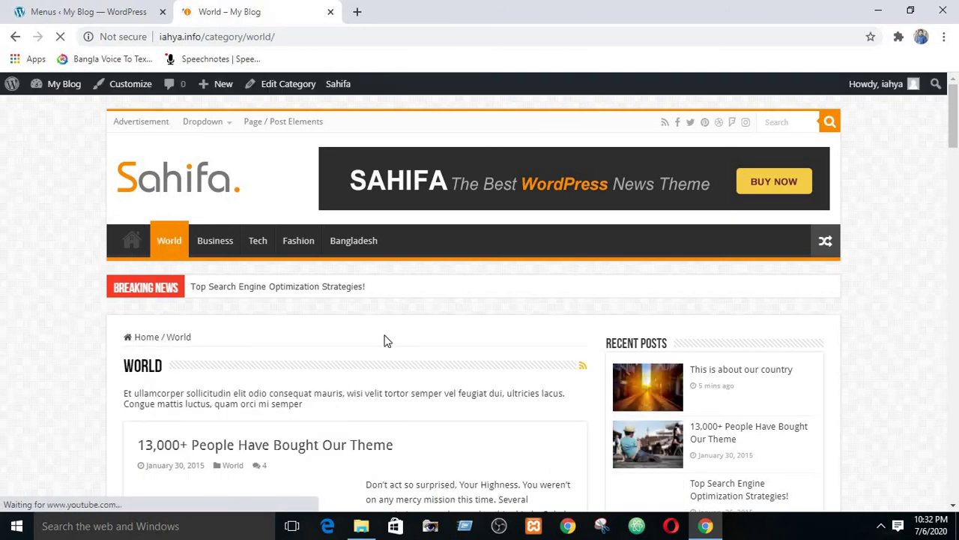
scroll(336, 345, down, 9)
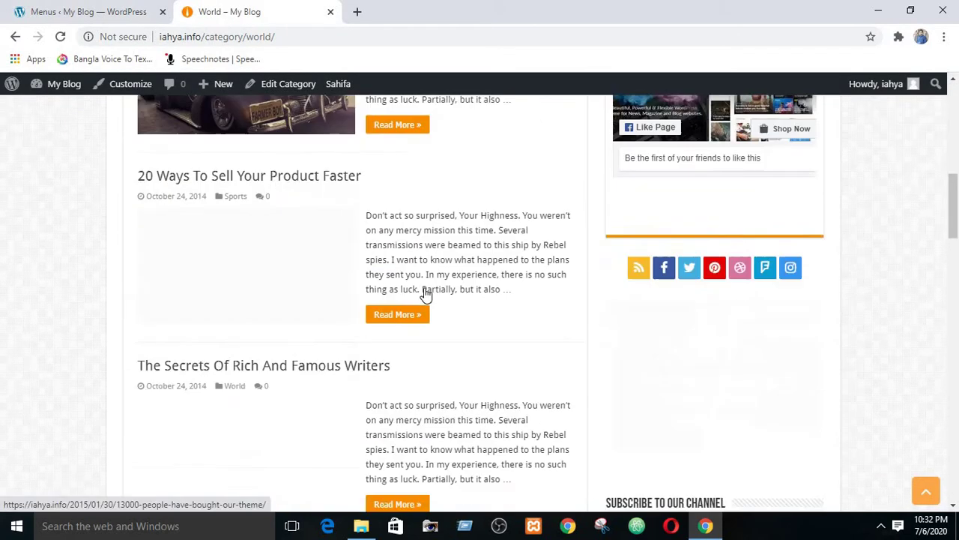
scroll(423, 294, down, 20)
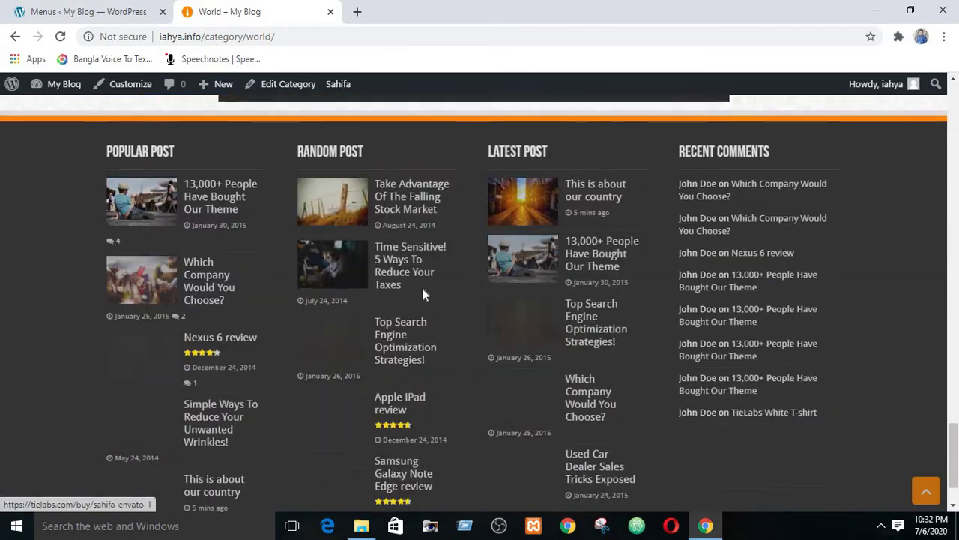
scroll(422, 294, up, 20)
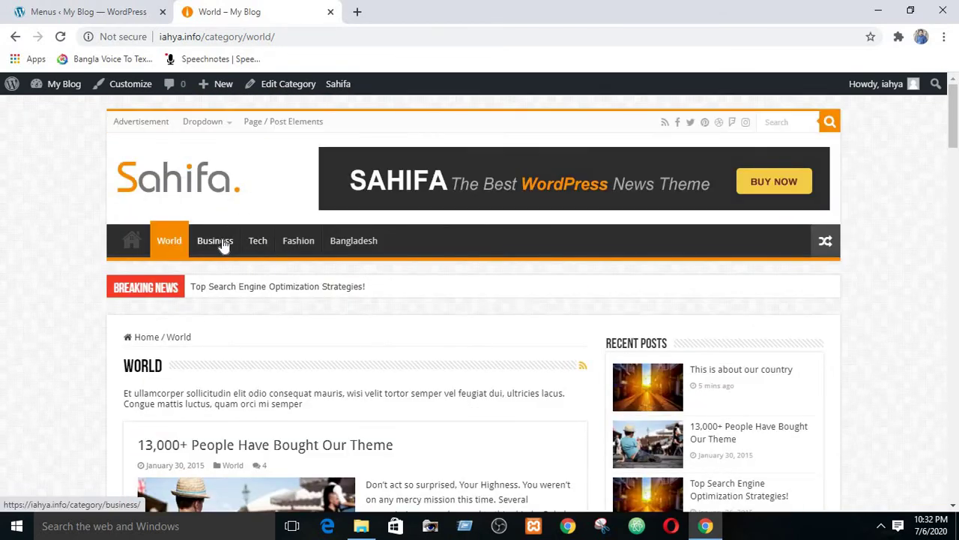
click(222, 244)
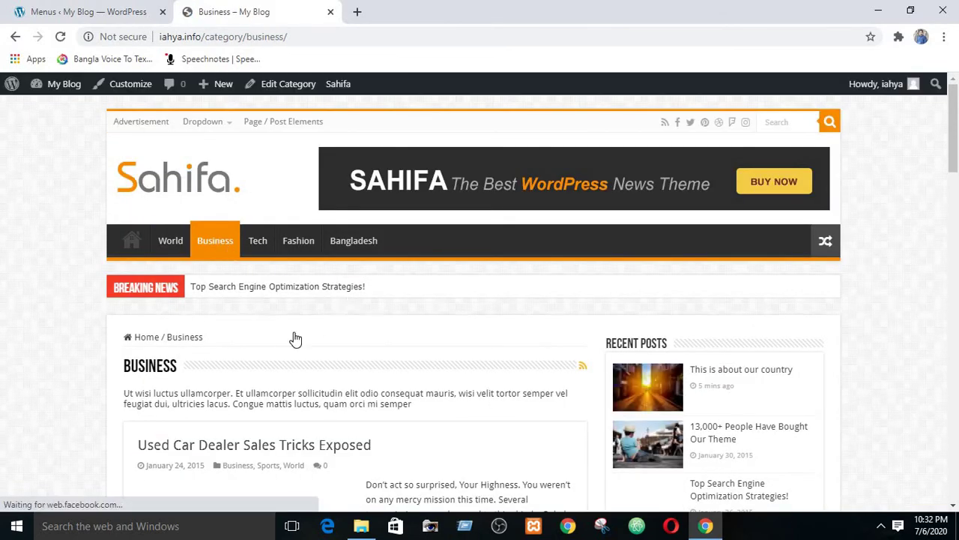
scroll(368, 310, down, 10)
scroll(368, 310, up, 10)
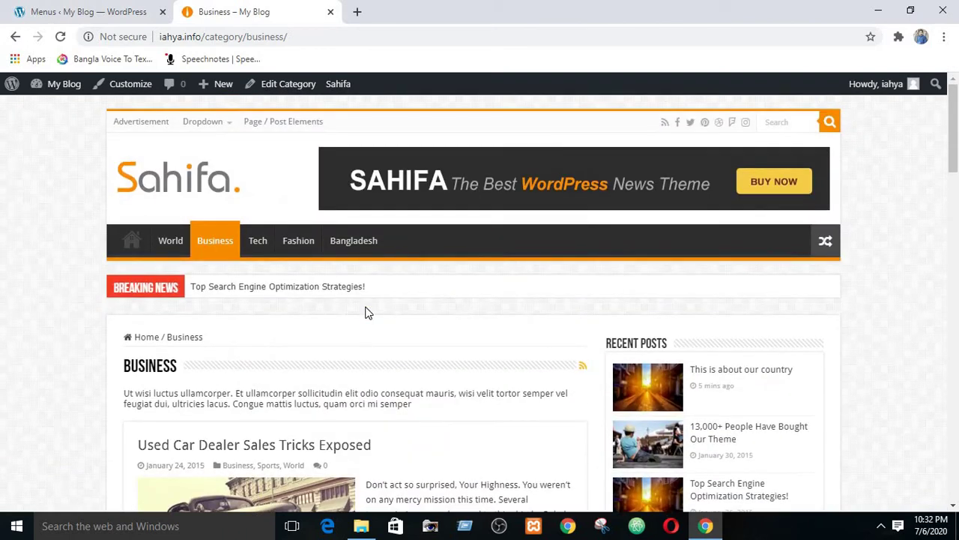
Open the Fashion and Bangladesh category pages from the live site's navigation bar and look through their posts.
click(305, 247)
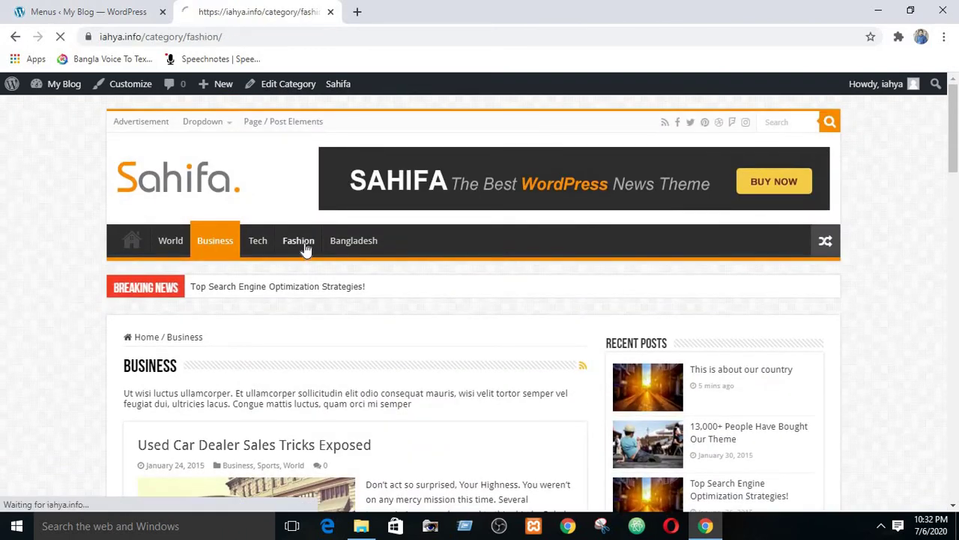
scroll(388, 344, down, 15)
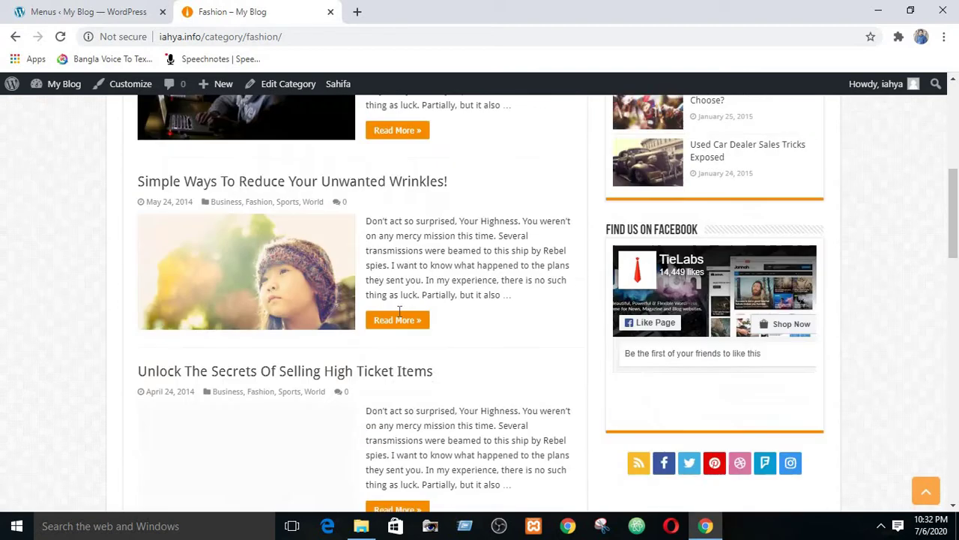
scroll(398, 319, up, 8)
scroll(398, 320, up, 5)
scroll(398, 317, down, 6)
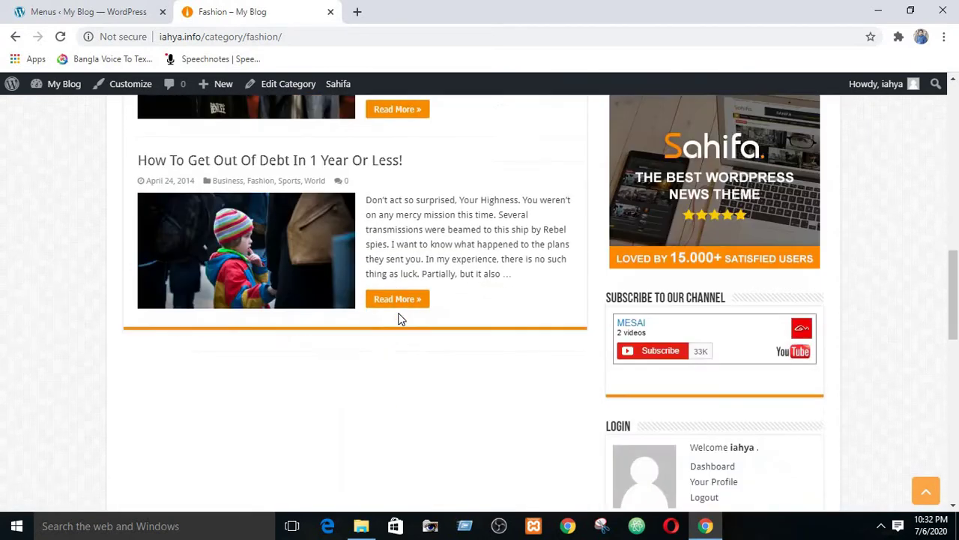
scroll(398, 317, up, 10)
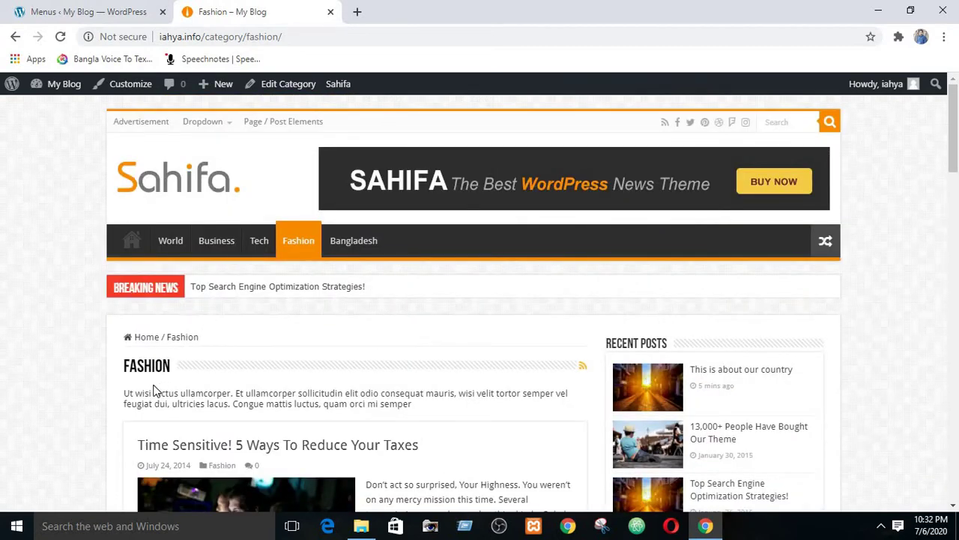
click(338, 243)
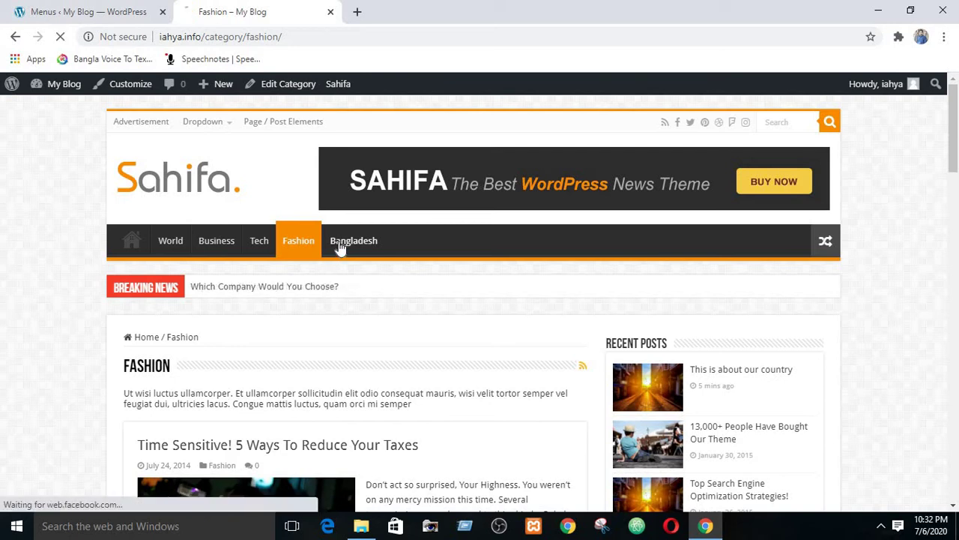
scroll(437, 212, down, 10)
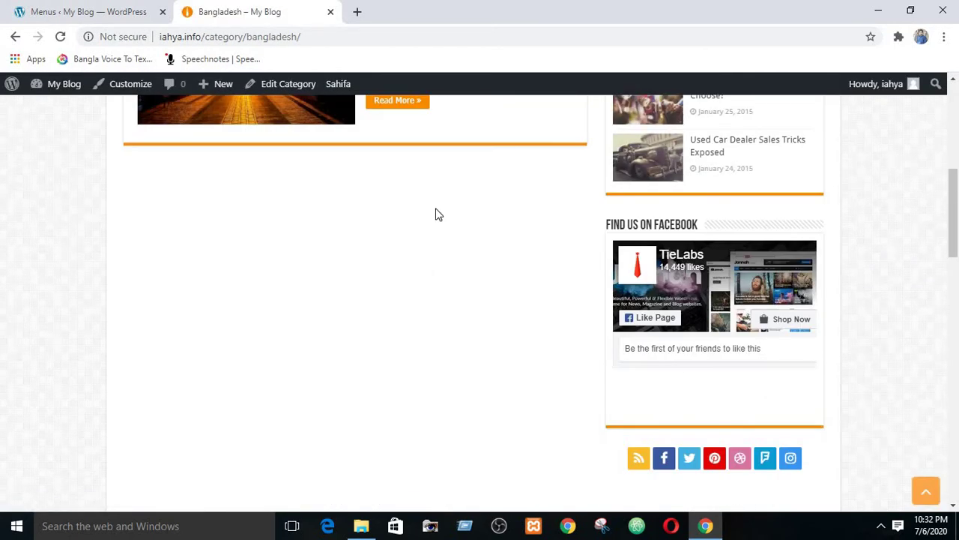
Look over the Bangladesh category page on the live site and go back to the site's home page.
scroll(437, 214, up, 10)
scroll(443, 374, down, 3)
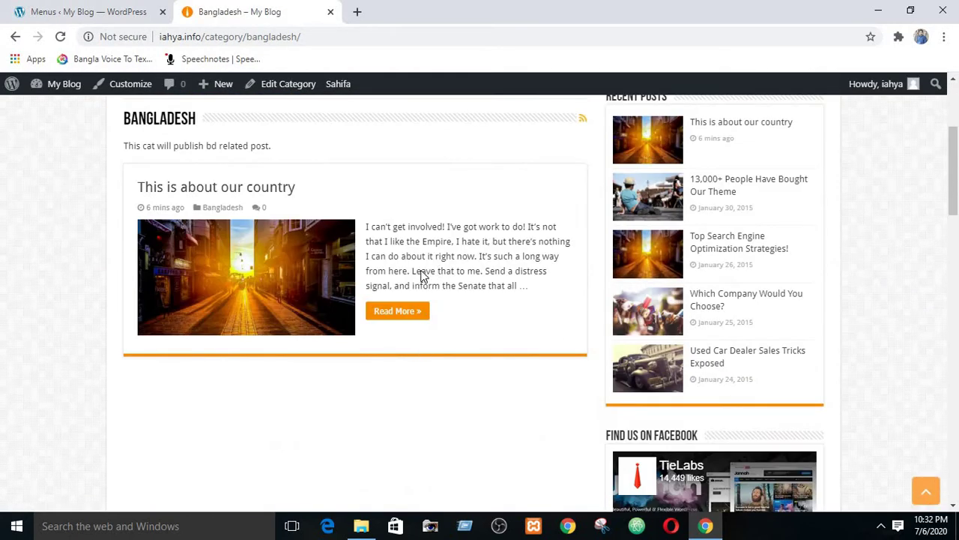
scroll(408, 271, up, 3)
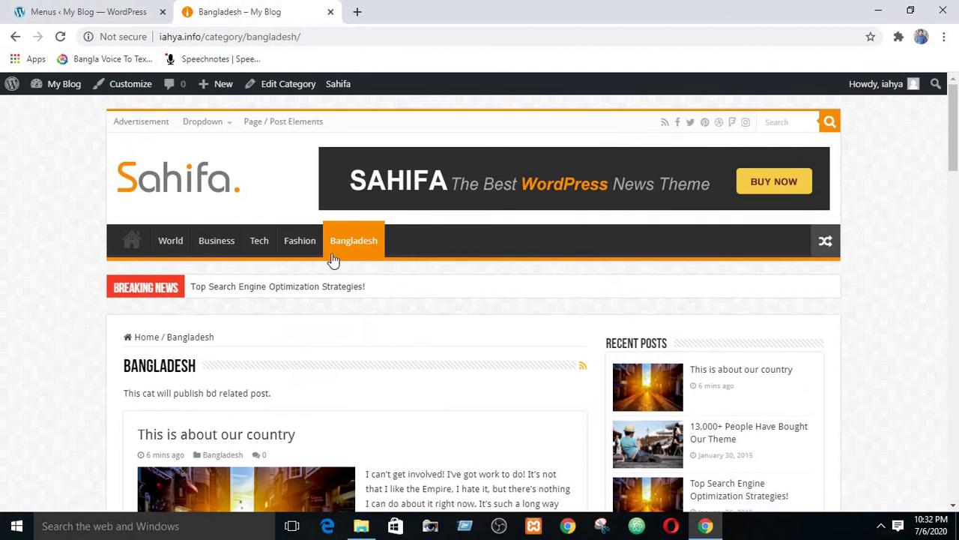
click(132, 241)
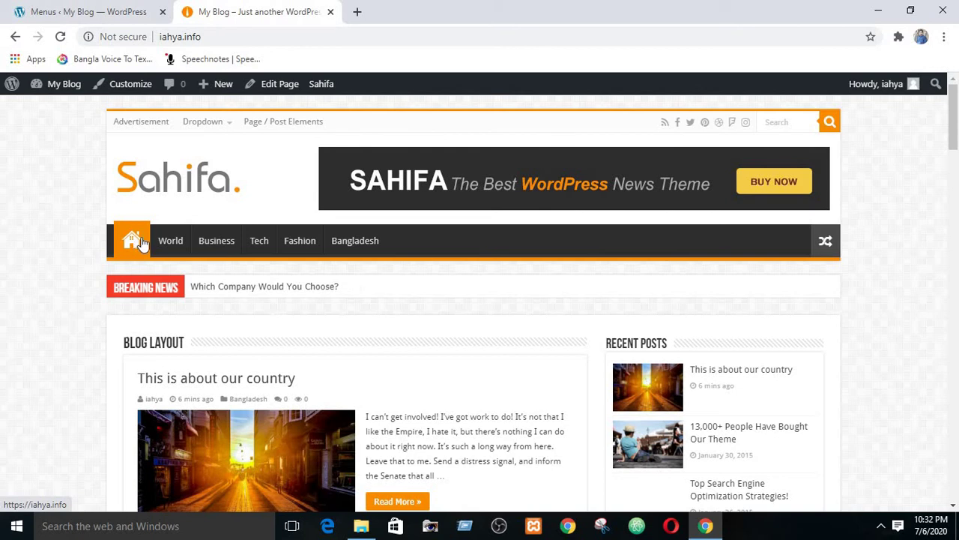
Expand the Home item in the Main menu editor and examine its menu icon choices and mega menu settings.
click(111, 13)
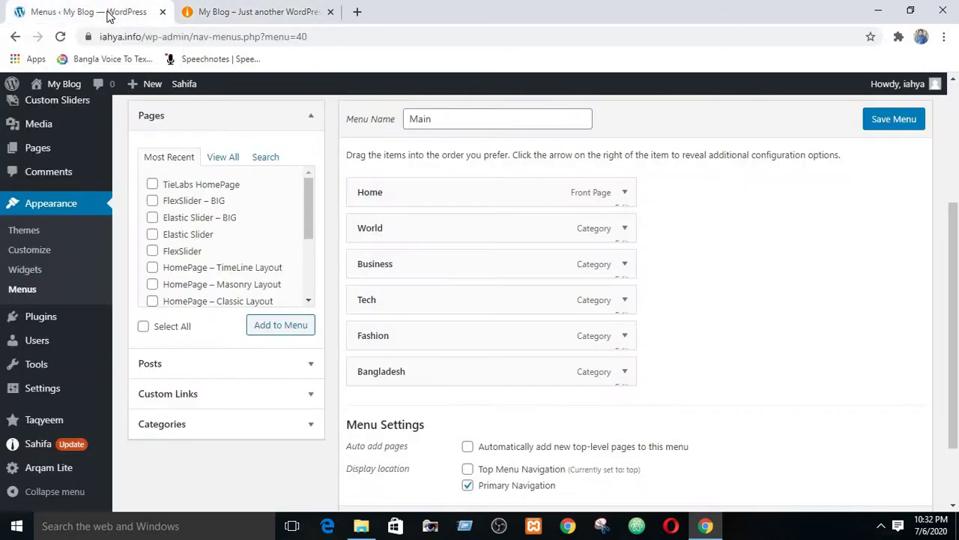
click(624, 192)
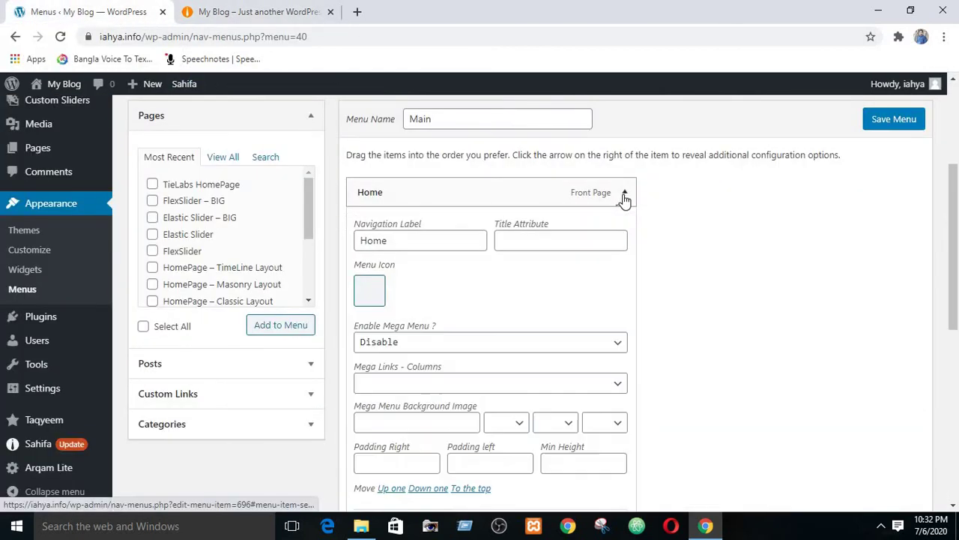
click(369, 290)
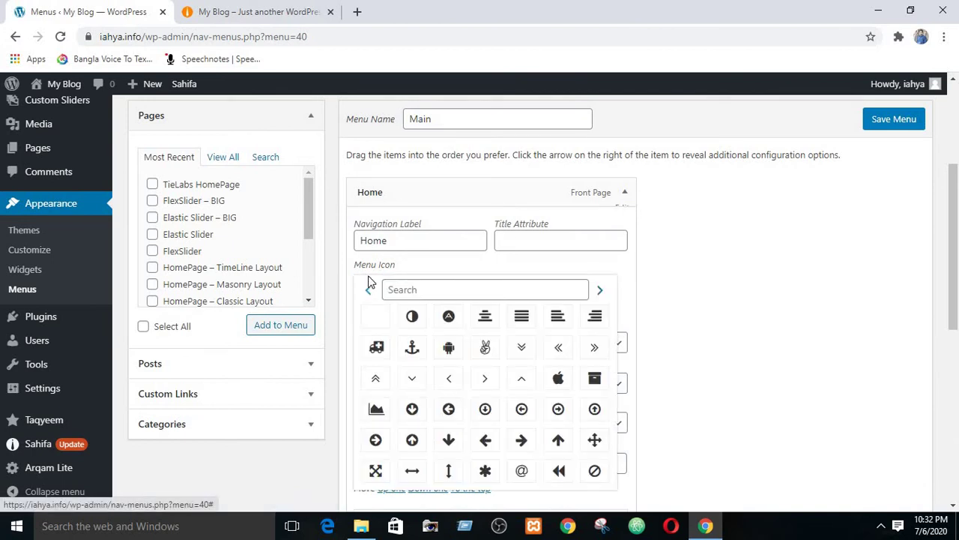
click(487, 268)
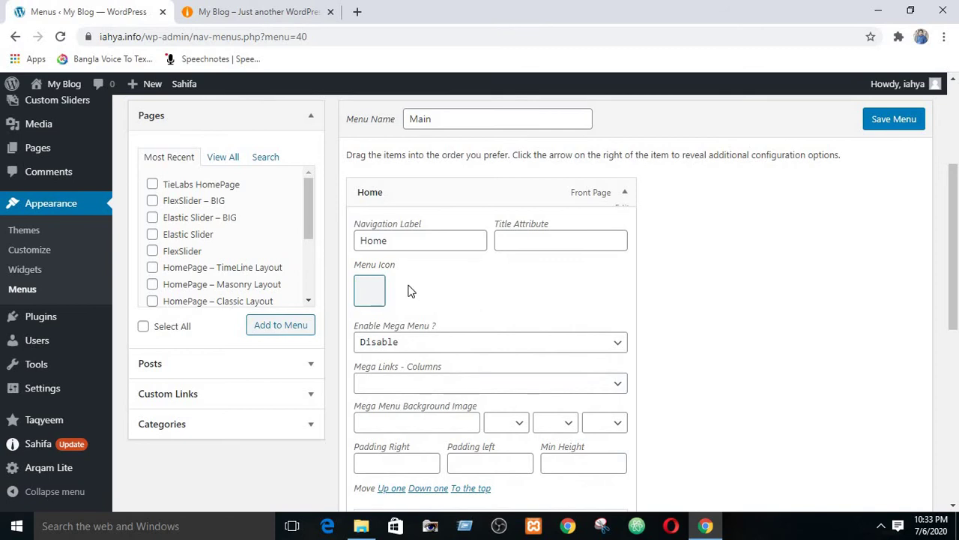
scroll(431, 290, down, 3)
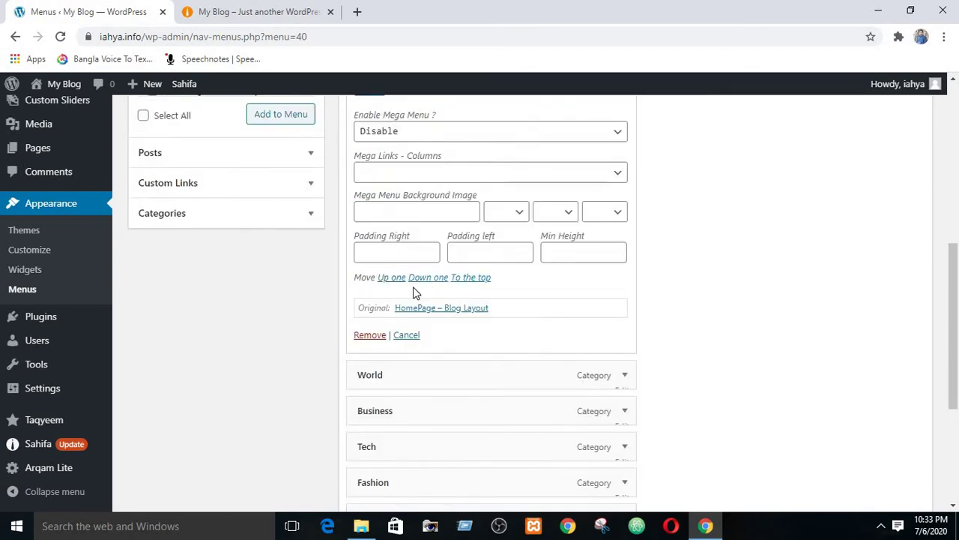
scroll(416, 292, up, 3)
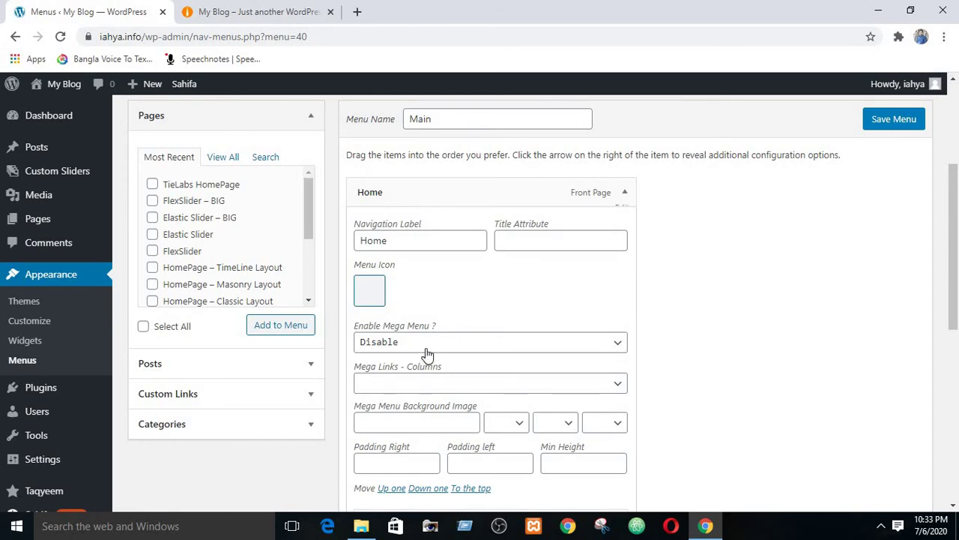
scroll(431, 352, down, 3)
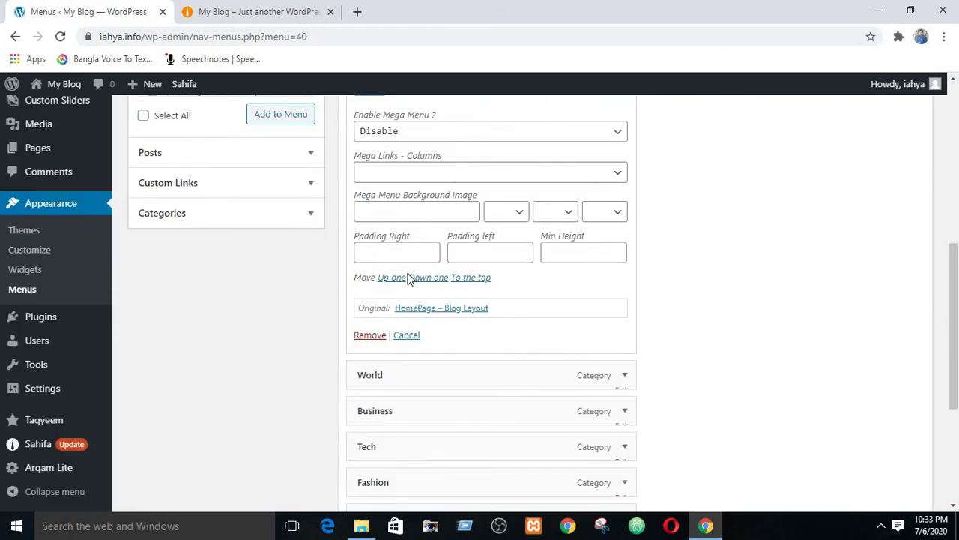
scroll(409, 278, up, 3)
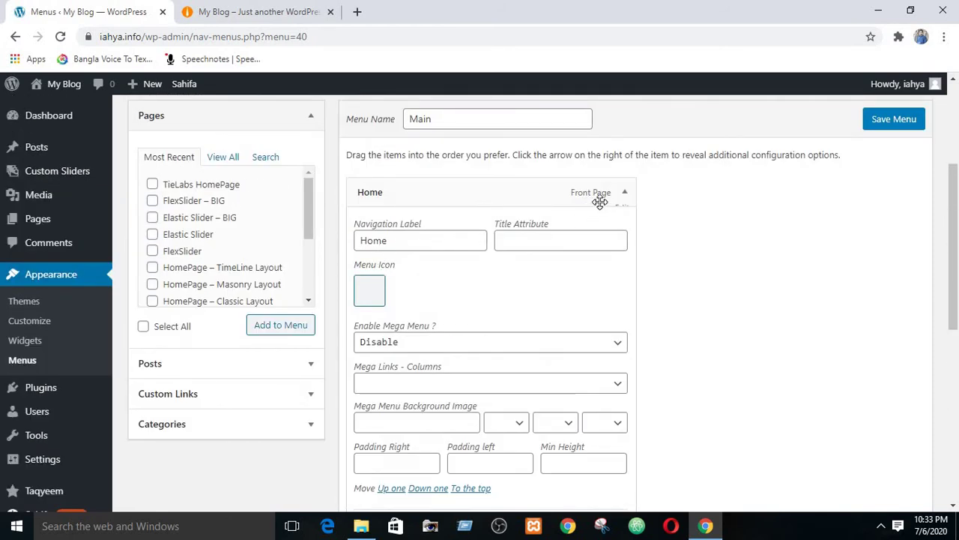
Browse the icon picker of the Home menu item without choosing an icon, and review the item's remaining settings.
click(369, 290)
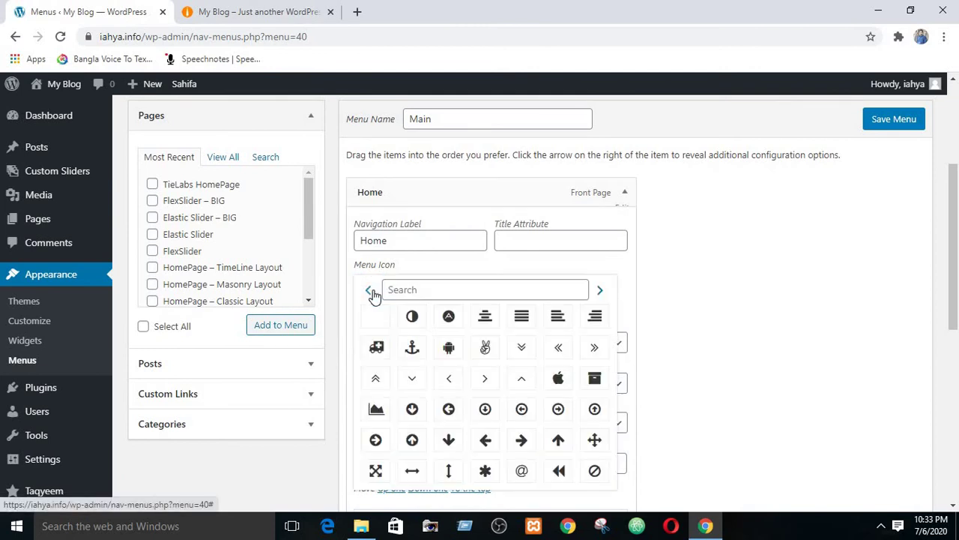
scroll(572, 307, down, 3)
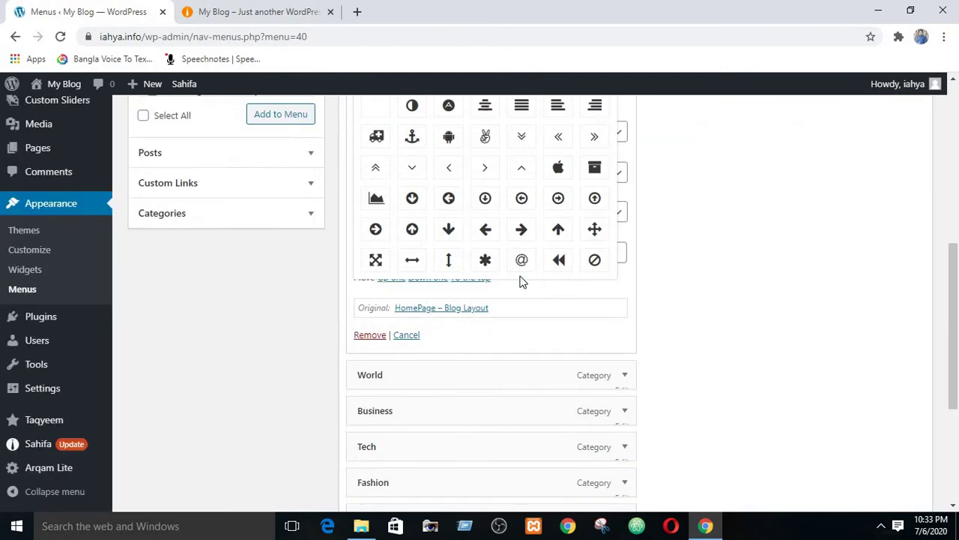
scroll(522, 264, up, 3)
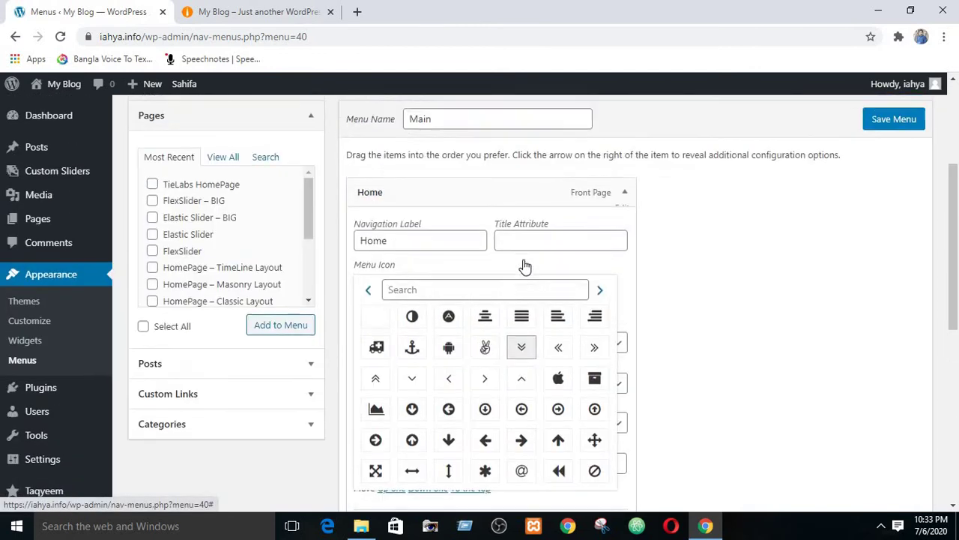
click(577, 270)
scroll(421, 332, down, 3)
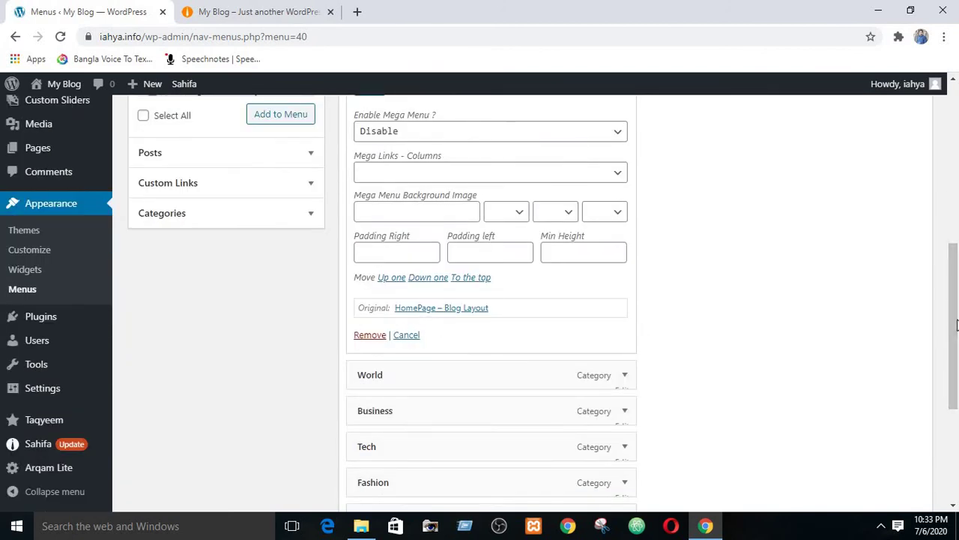
drag(958, 316, 958, 255)
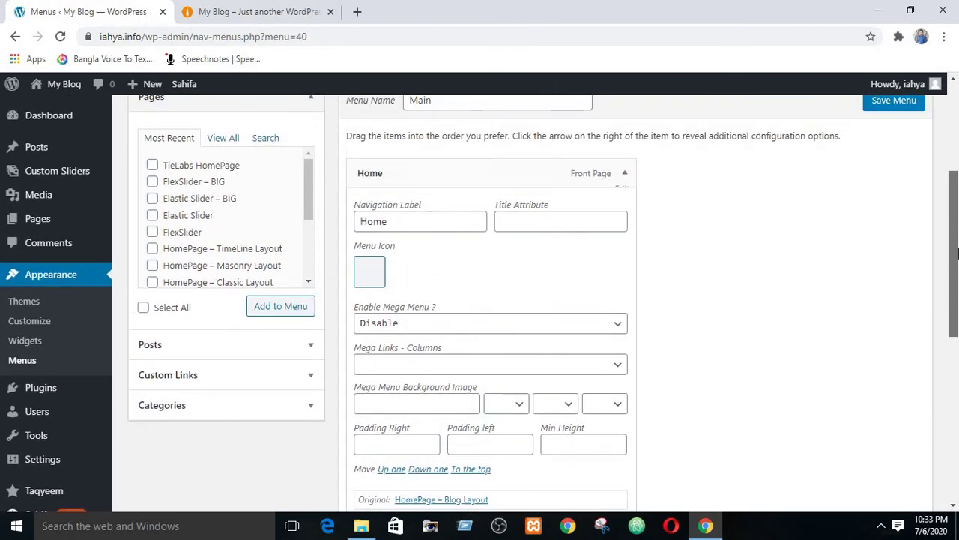
mouse_move(957, 254)
mouse_down()
mouse_move(957, 285)
mouse_move(957, 238)
mouse_up()
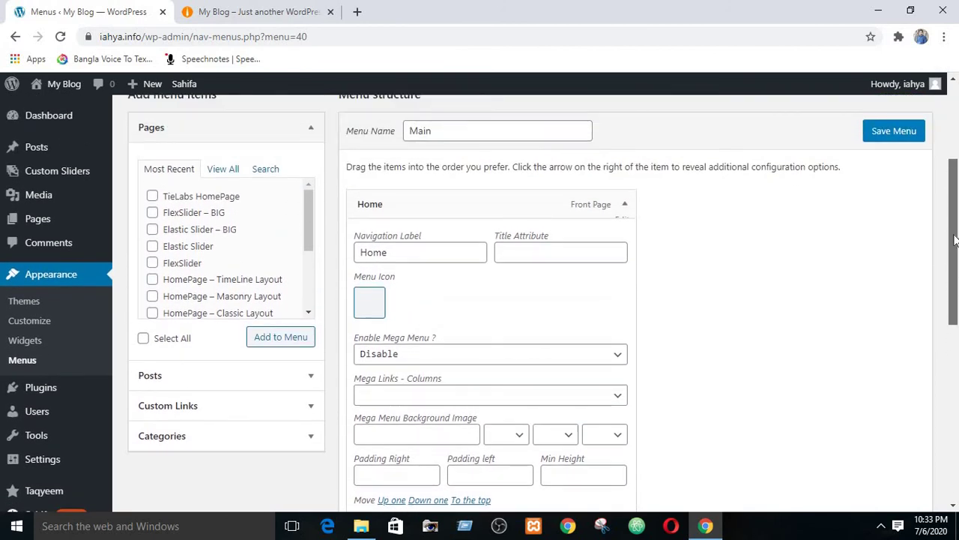
Collapse and re-expand the Home menu item's settings, checking its icon picker once more.
click(624, 205)
click(625, 207)
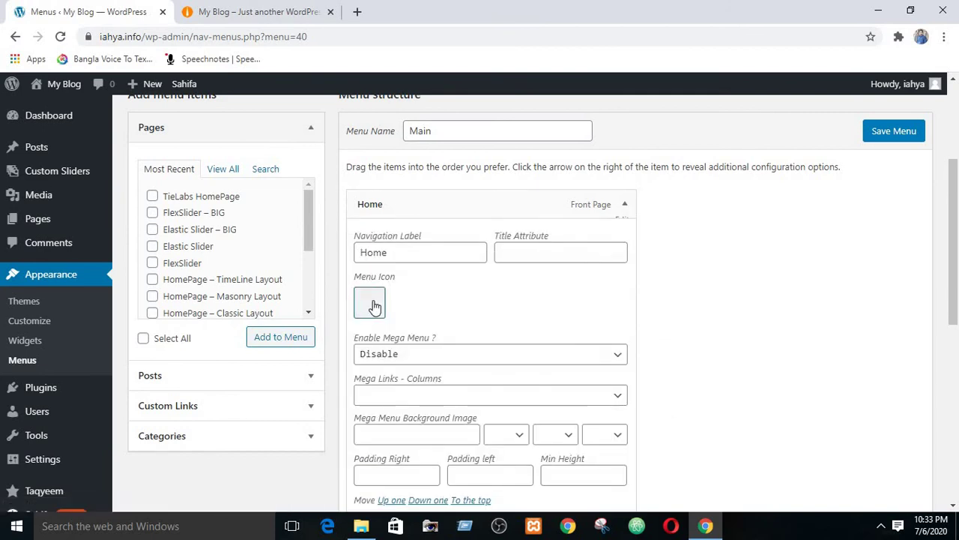
click(371, 304)
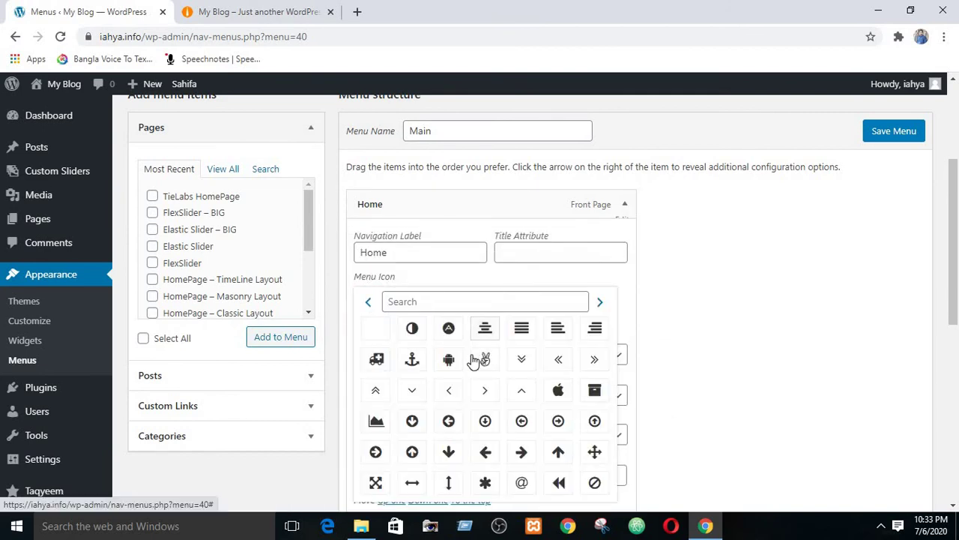
scroll(401, 362, down, 3)
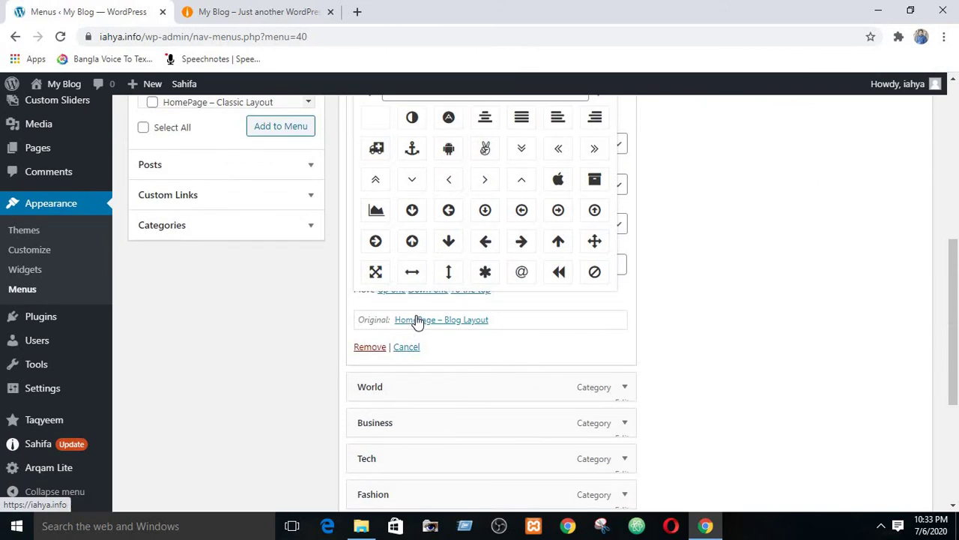
scroll(537, 217, up, 3)
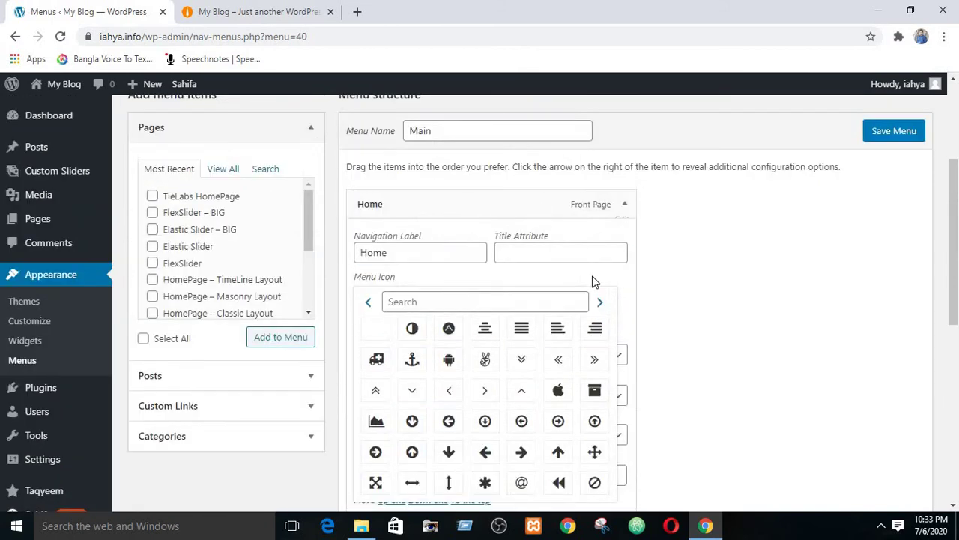
click(620, 209)
click(622, 209)
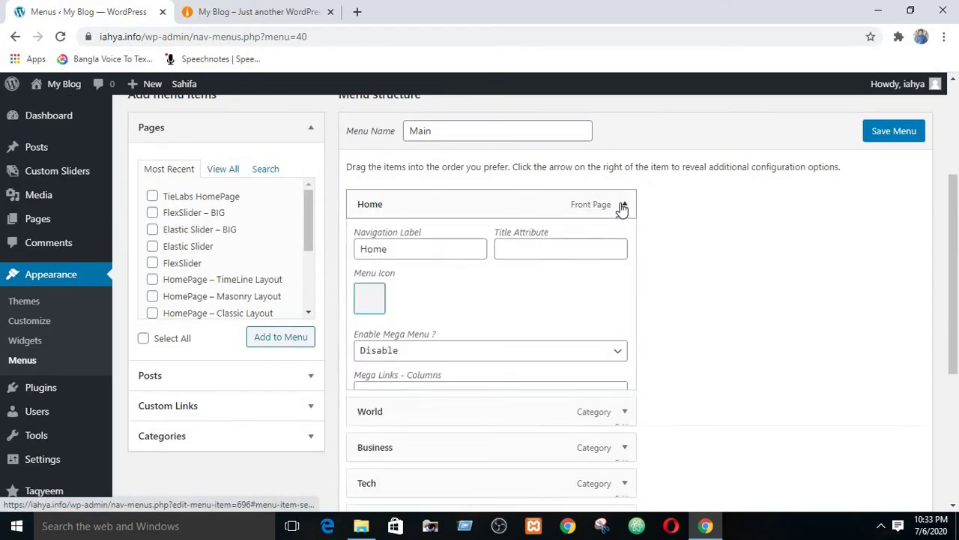
click(622, 209)
click(622, 209)
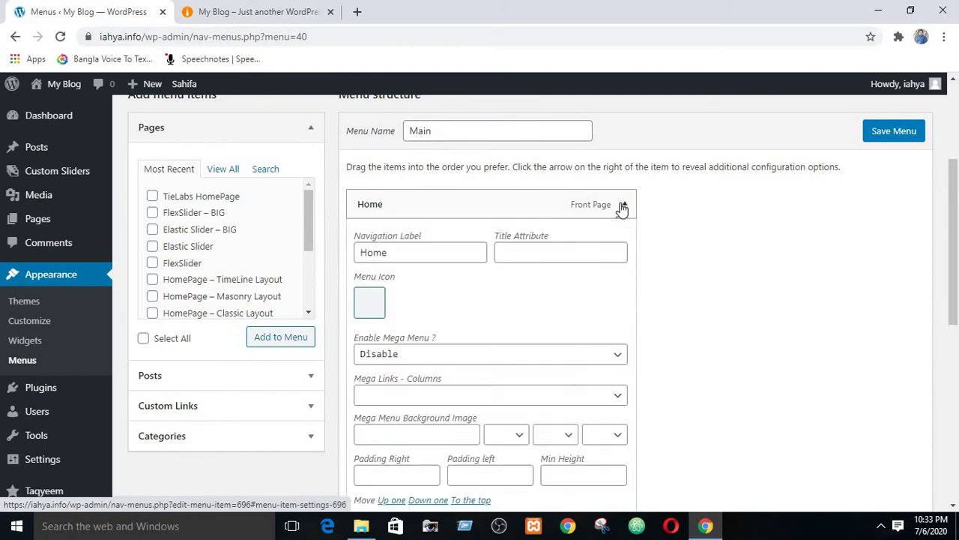
click(622, 209)
click(622, 209)
Remove the Home item from the Main menu and save the menu.
scroll(343, 342, down, 3)
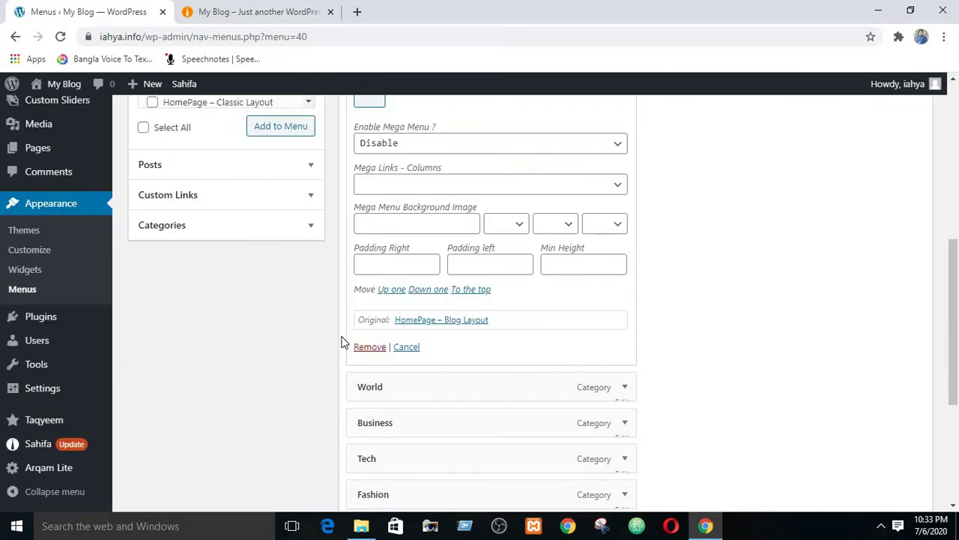
click(370, 347)
scroll(486, 310, up, 5)
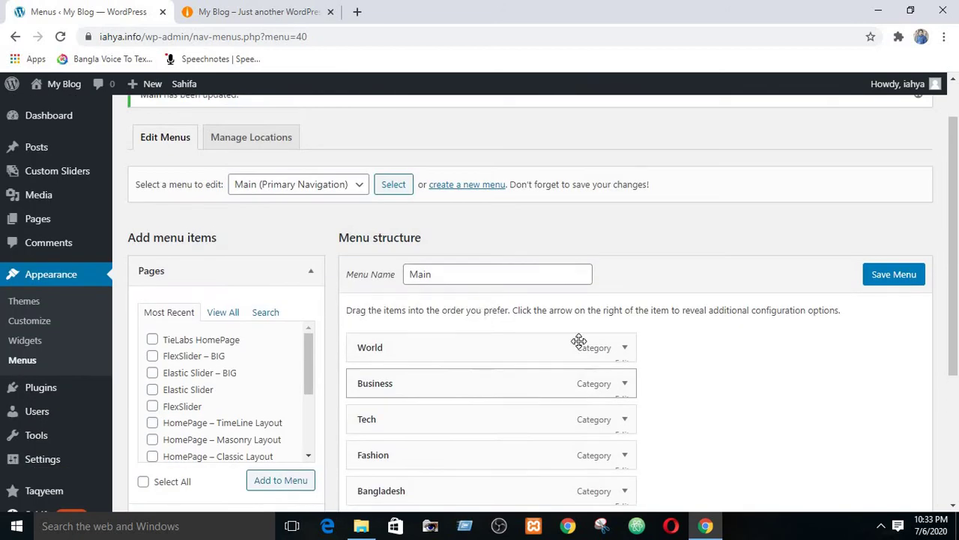
scroll(915, 453, down, 3)
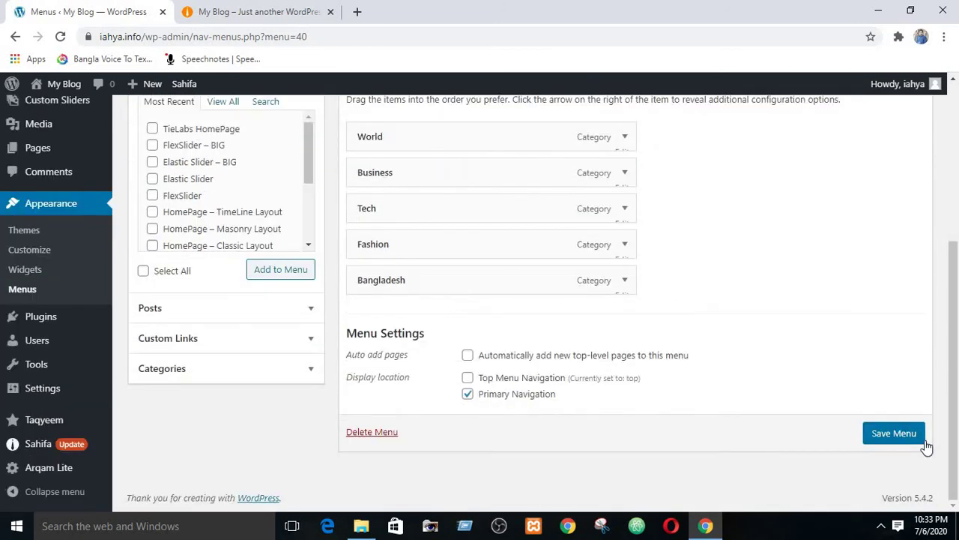
click(891, 434)
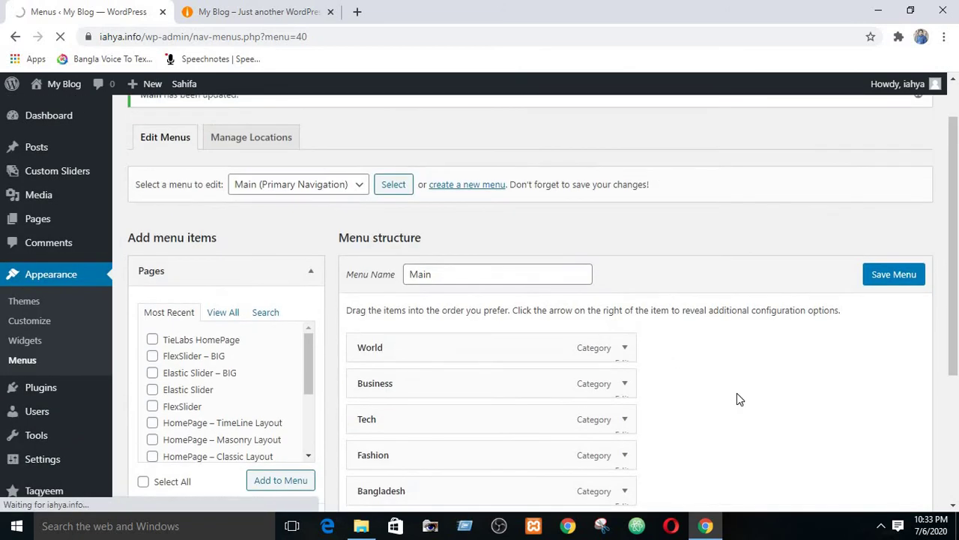
Reload the live home page to check its navigation bar, and return to the menu editor.
click(232, 10)
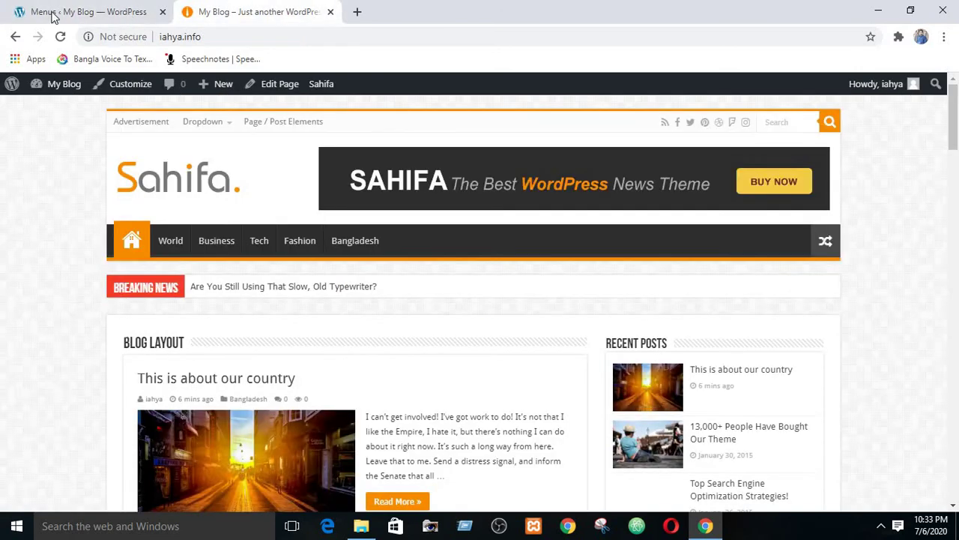
click(59, 37)
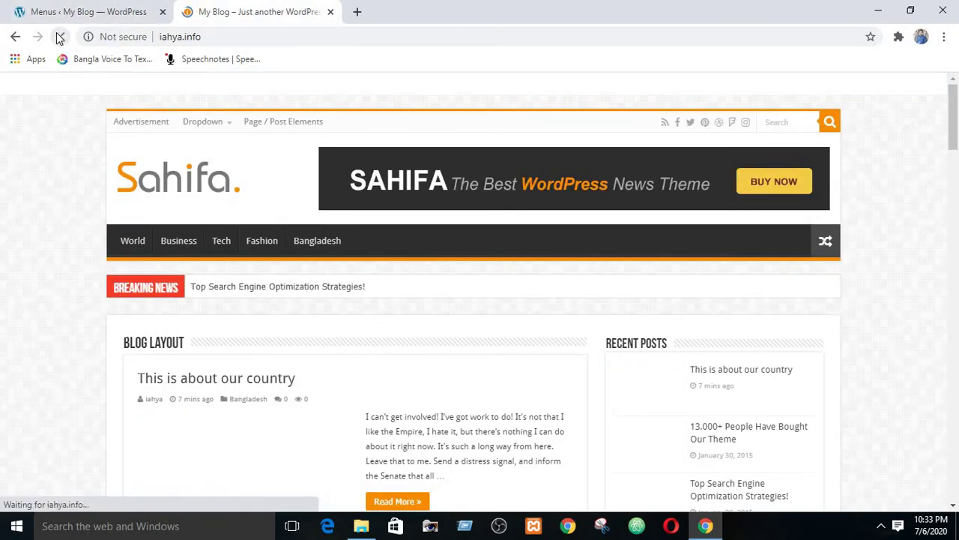
click(131, 11)
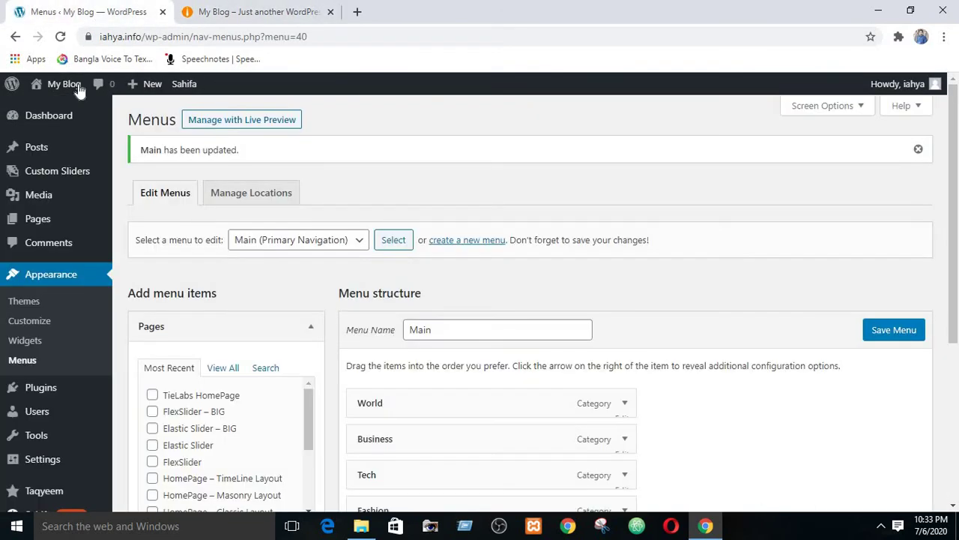
Open the front page "HomePage – Blog Layout" from the list of all pages for editing.
mouse_move(47, 225)
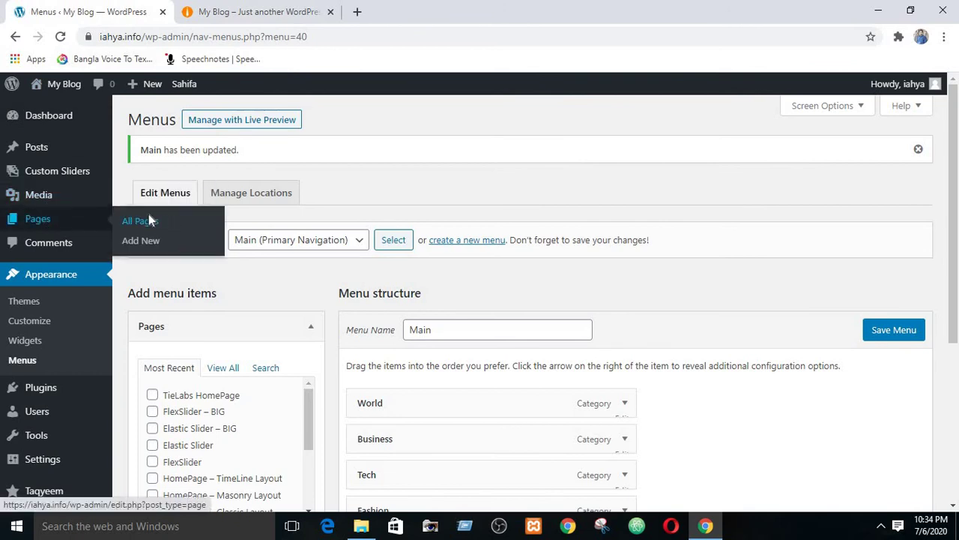
click(149, 220)
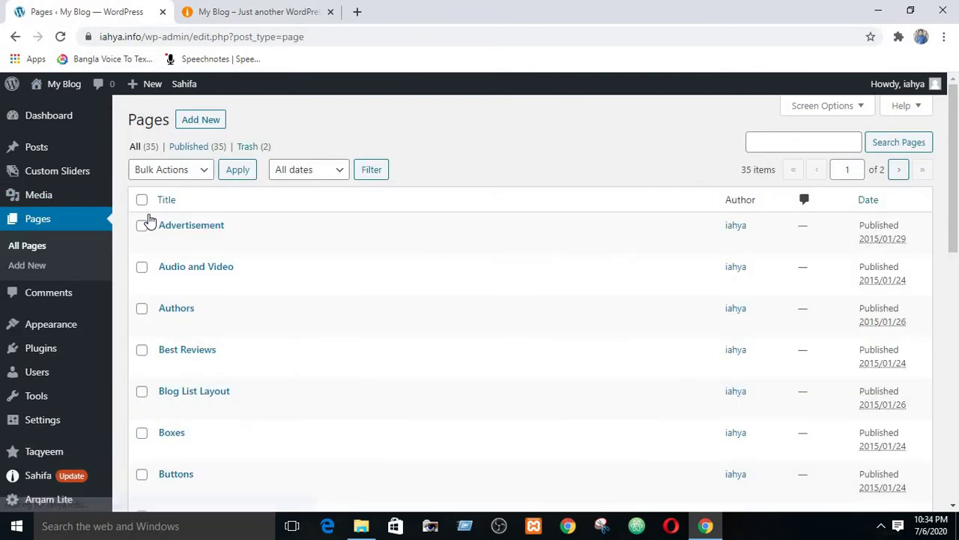
scroll(207, 242, down, 2)
scroll(209, 245, down, 5)
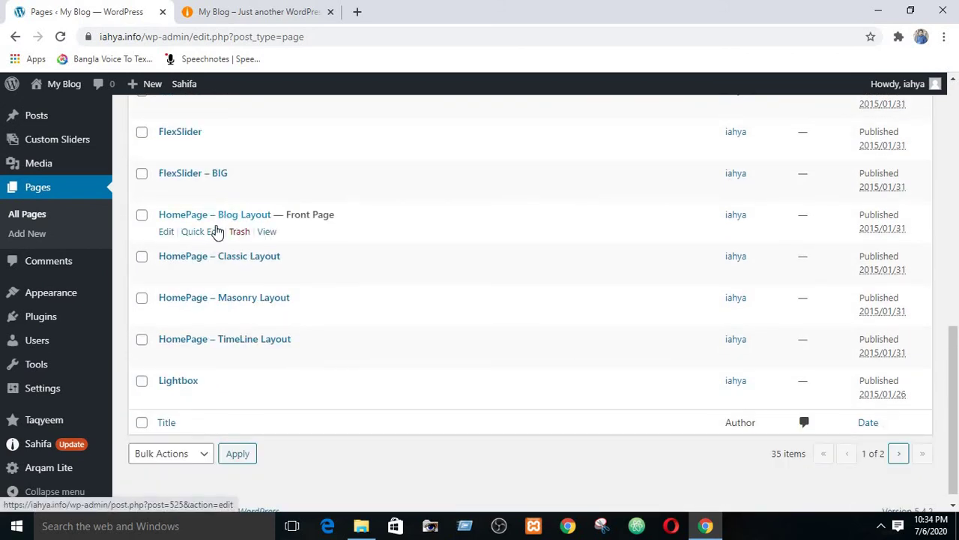
click(167, 233)
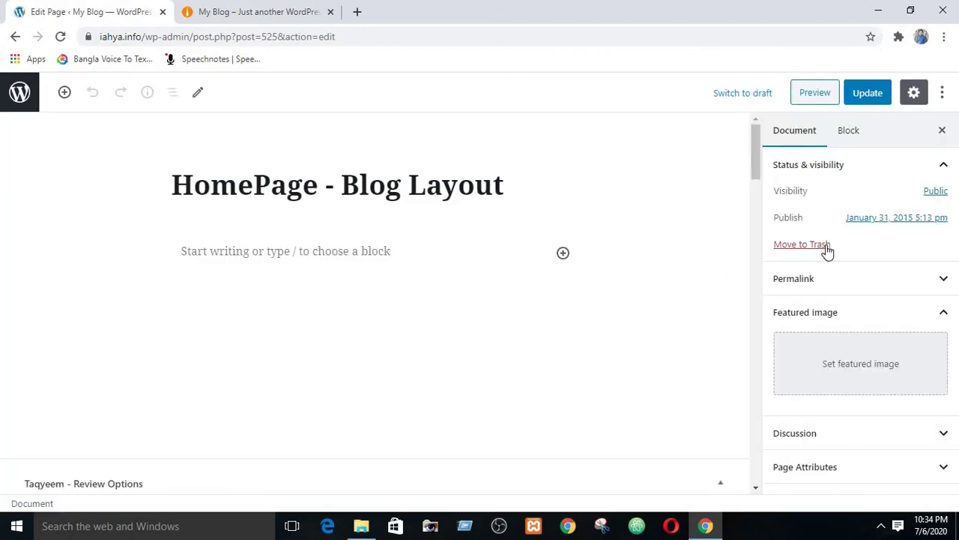
Retitle the front page as "Home" and update the page.
click(327, 187)
triple_click(291, 185)
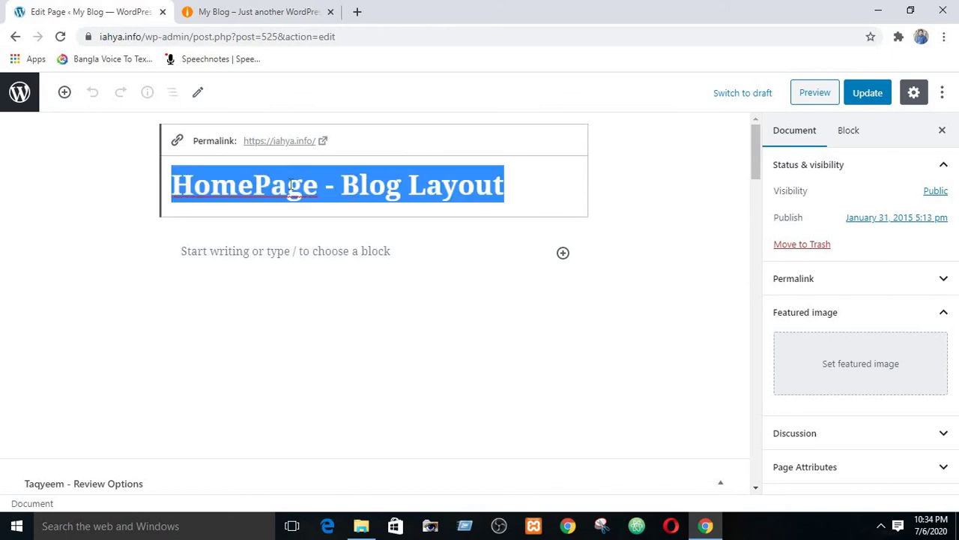
text(Home)
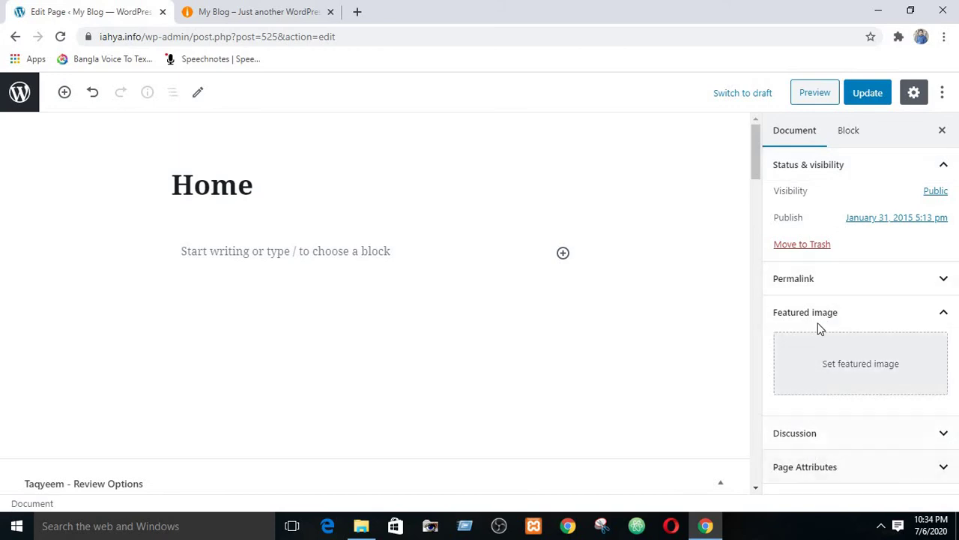
click(849, 131)
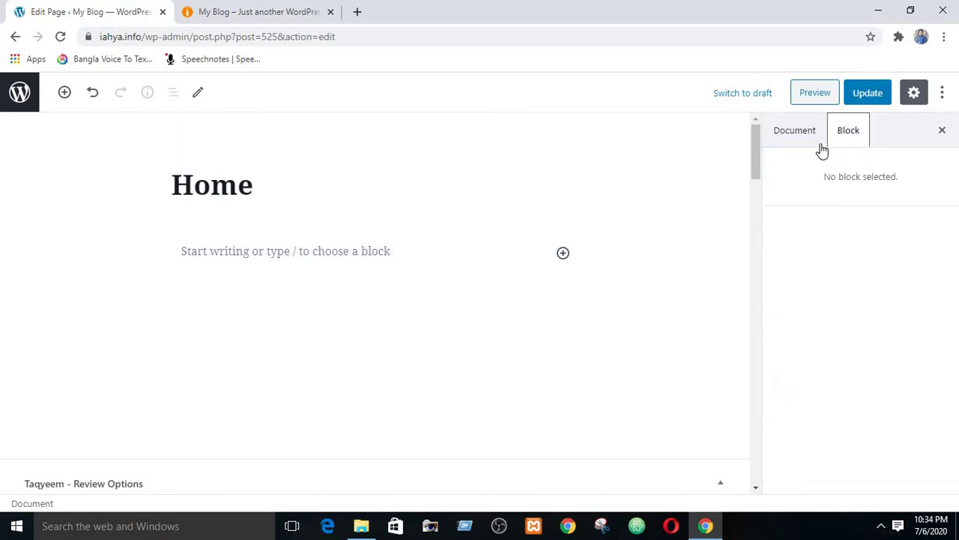
click(820, 133)
click(867, 93)
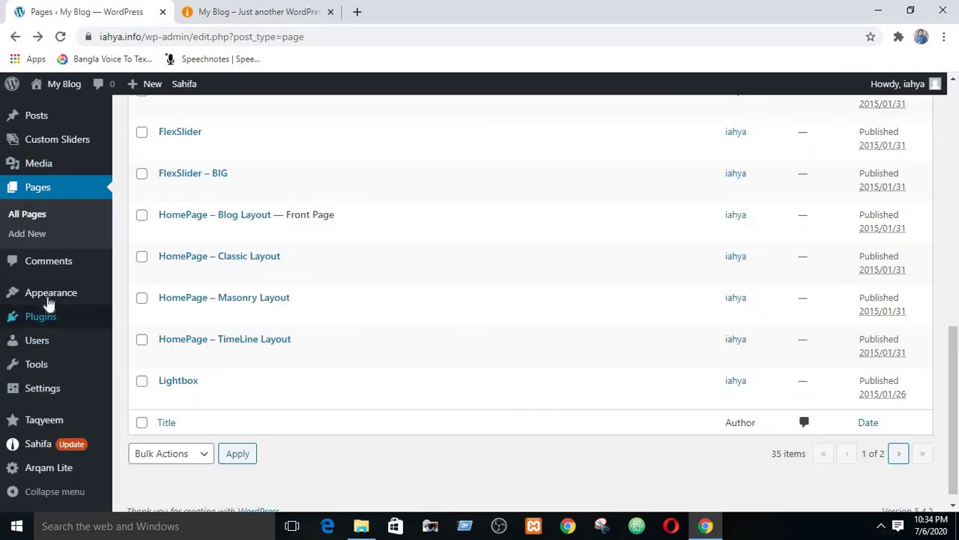
Return to the menu editor and add the "Home — Front Page" page to the Main menu.
mouse_move(52, 293)
click(143, 355)
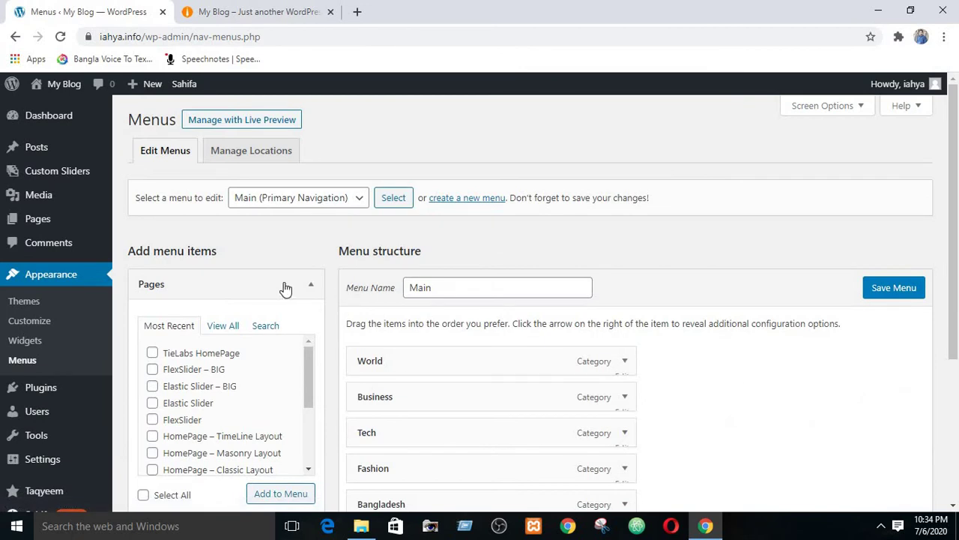
click(222, 326)
scroll(242, 276, down, 3)
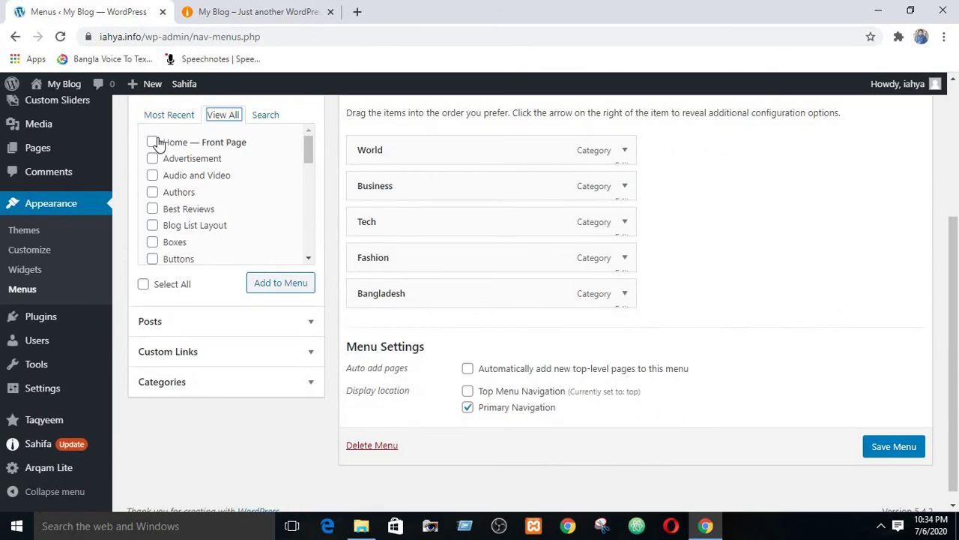
click(153, 142)
click(291, 283)
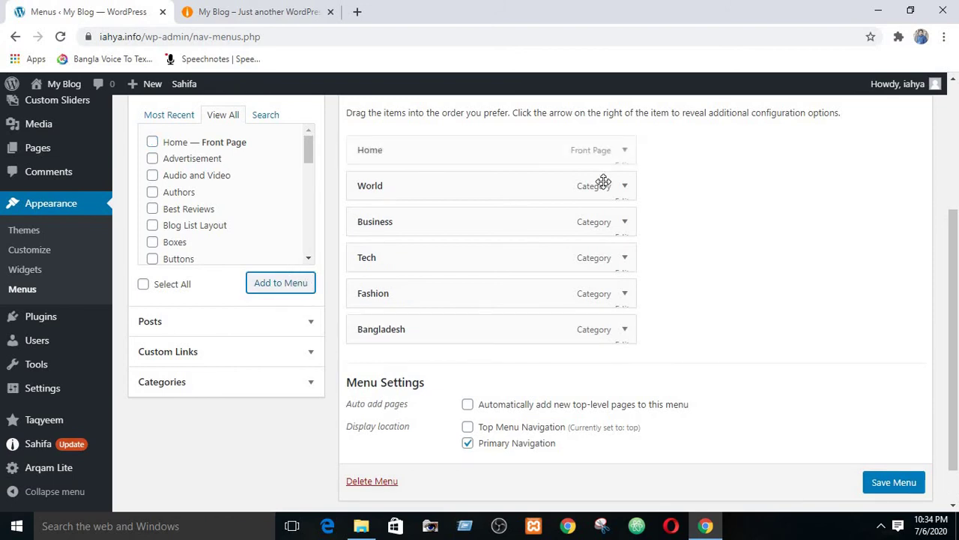
Expand the new Home menu item, choose the blank entry in its icon picker, and review its remaining settings.
click(624, 152)
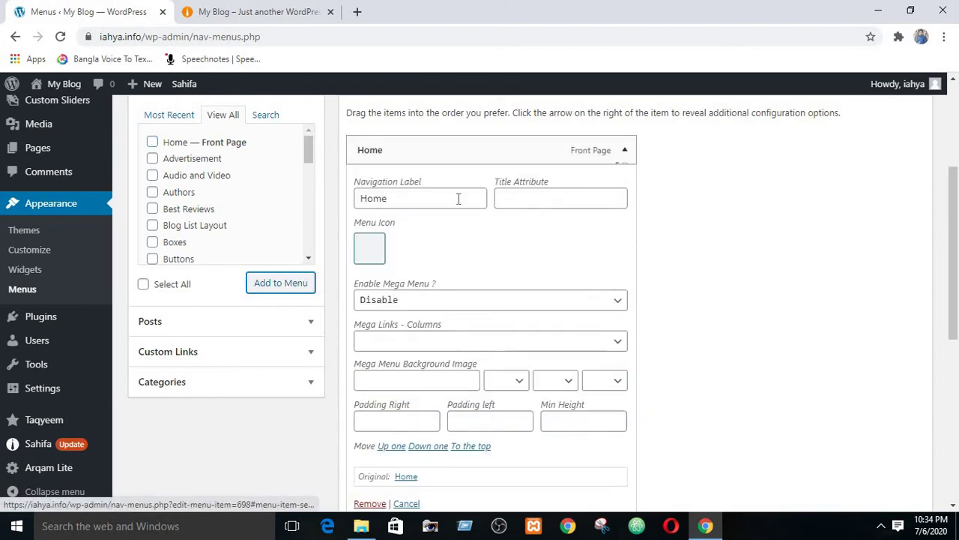
click(369, 249)
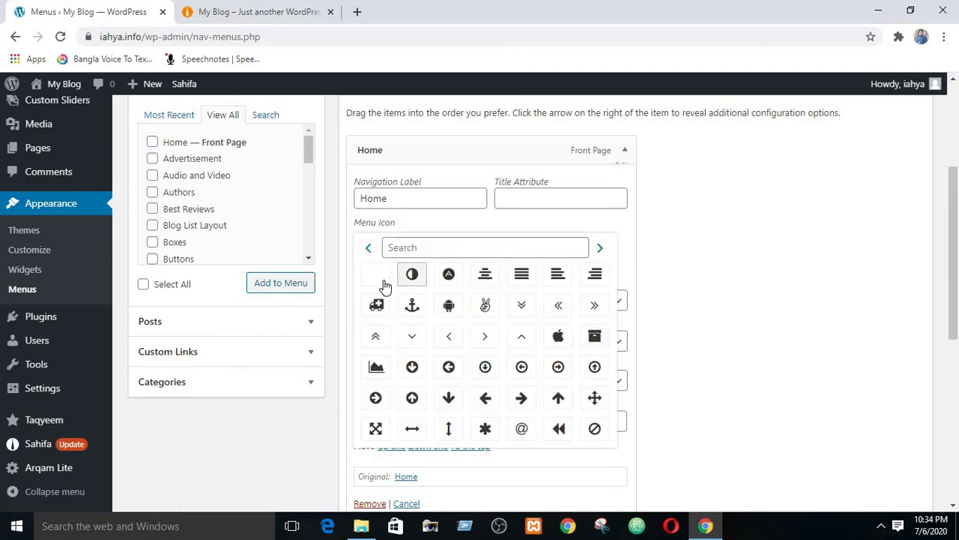
click(383, 277)
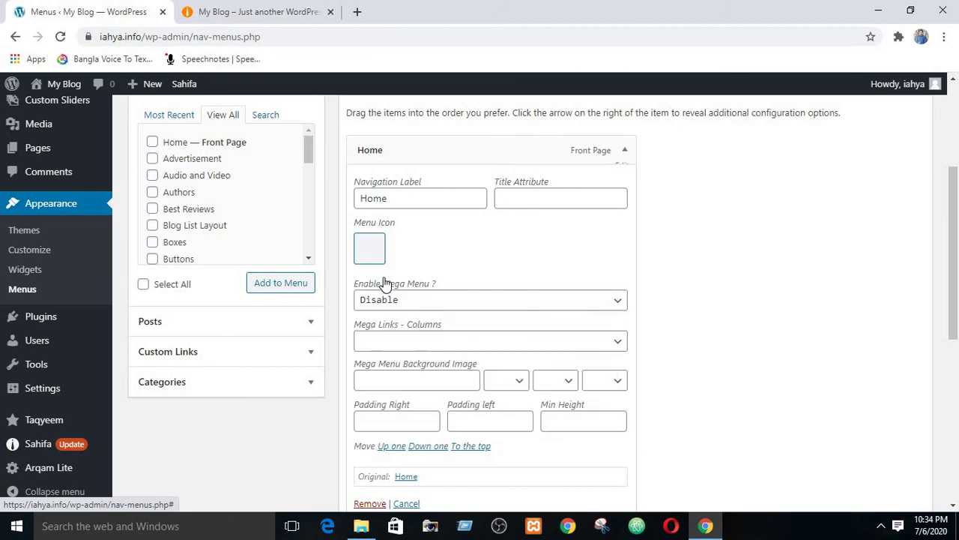
click(385, 258)
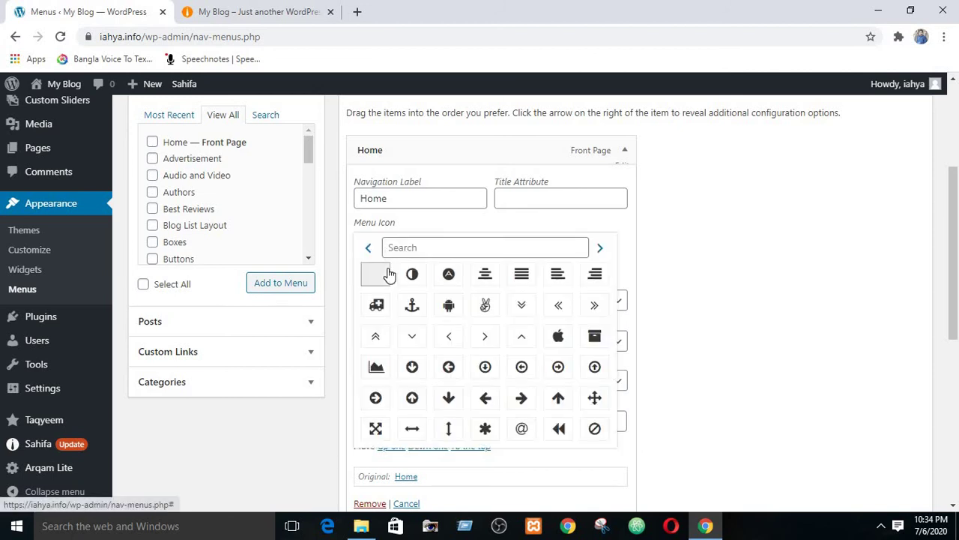
scroll(570, 320, down, 3)
scroll(538, 307, up, 3)
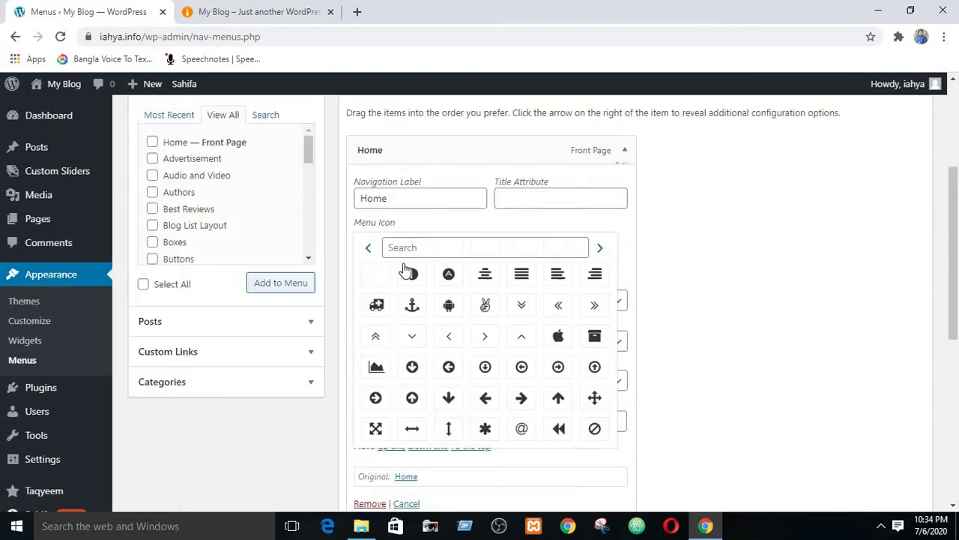
click(377, 275)
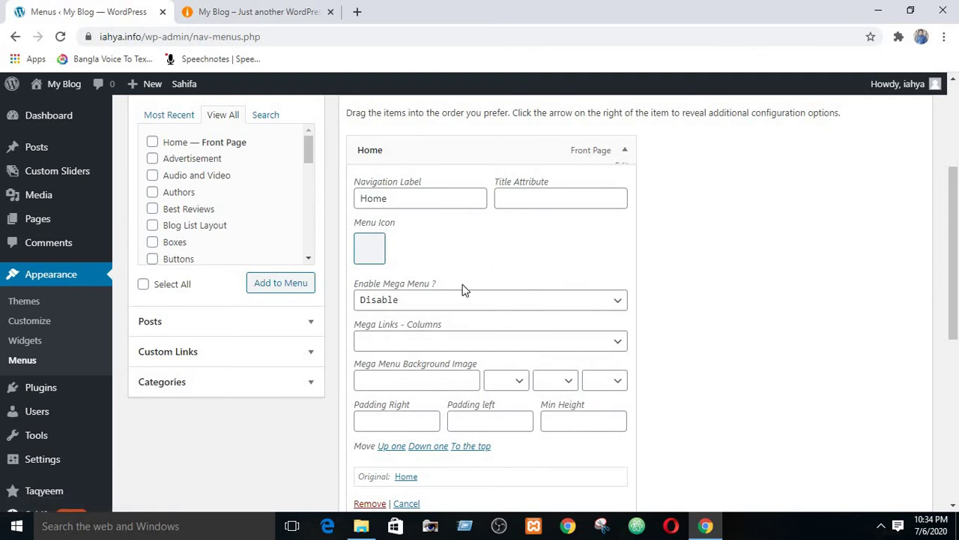
scroll(464, 283, down, 3)
scroll(510, 278, up, 3)
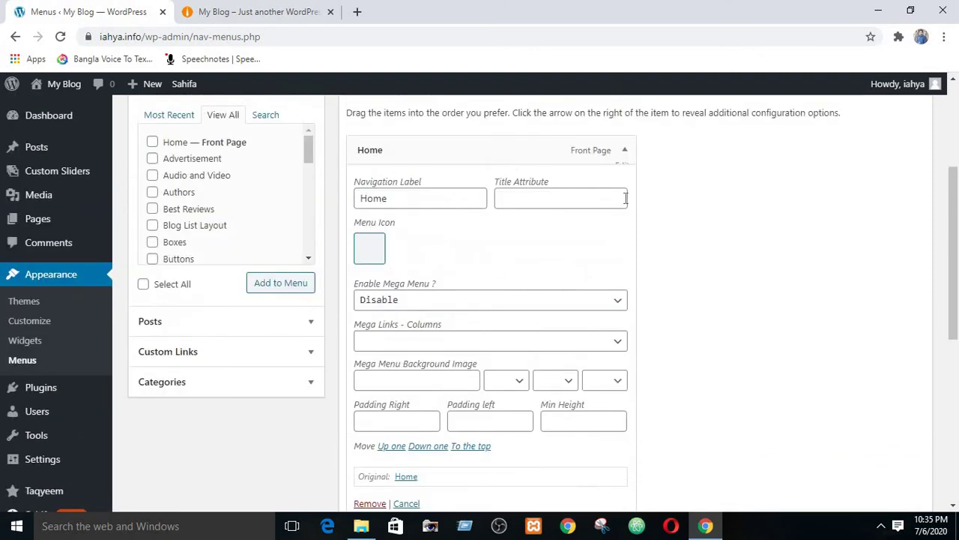
Collapse the Home item, check the World item's settings, and save the Main menu.
click(623, 150)
click(624, 191)
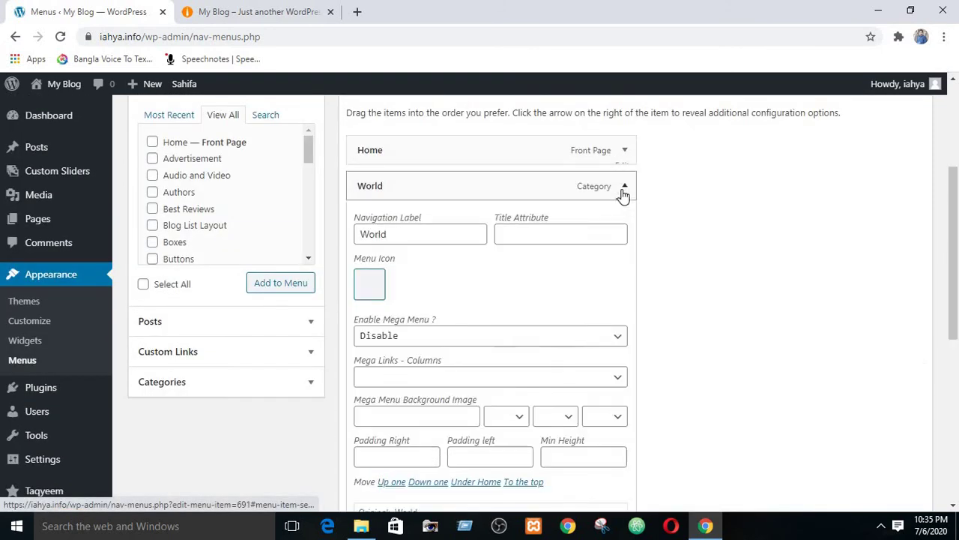
click(625, 187)
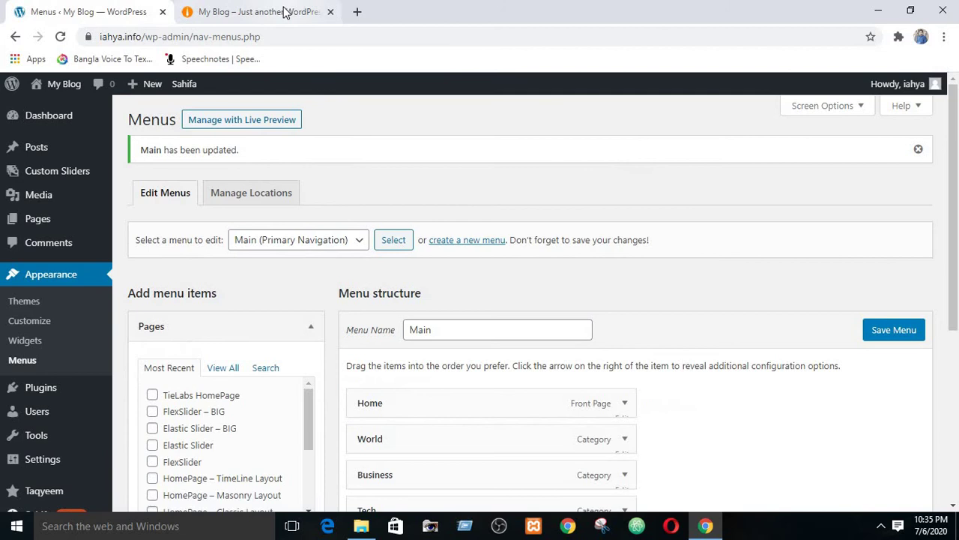
Reload the live home page and examine the Home link in its navigation bar and the blog post list.
click(254, 11)
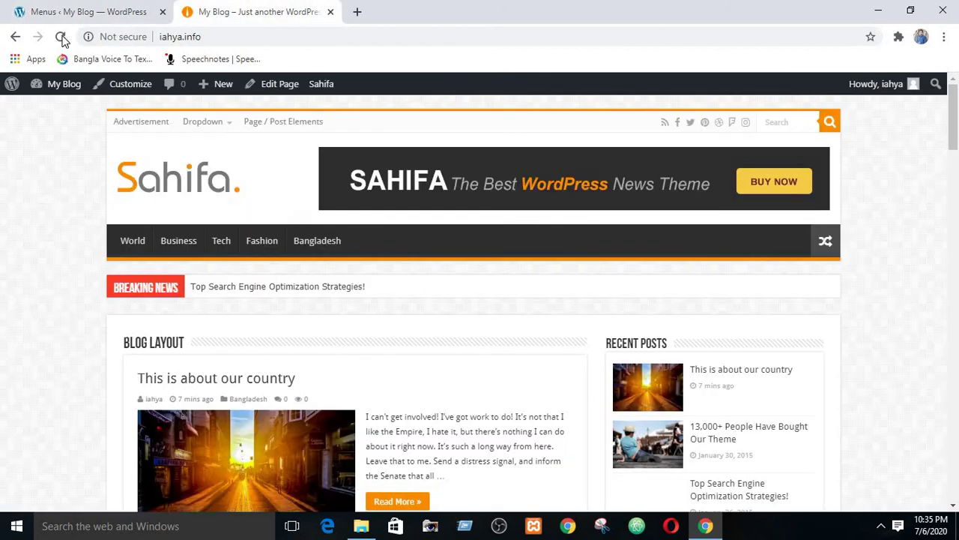
click(60, 36)
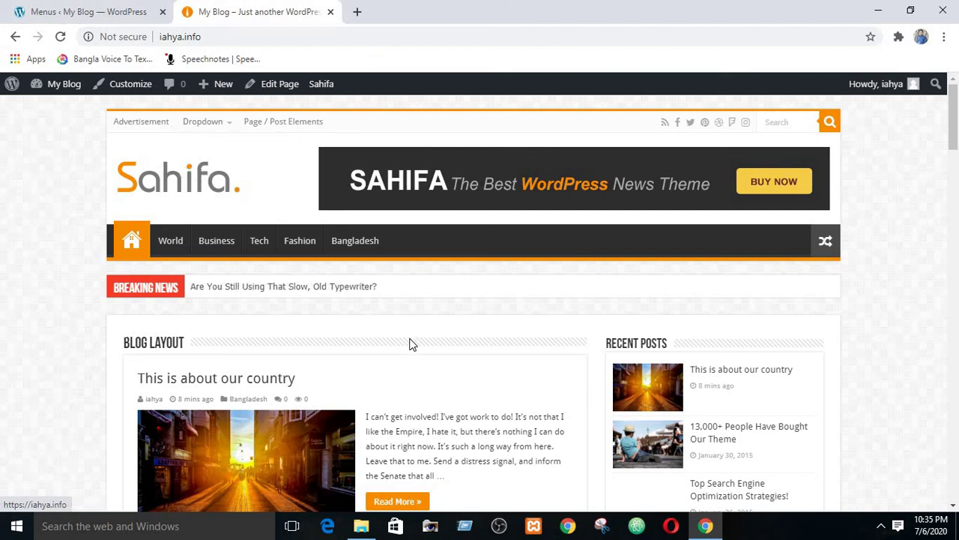
scroll(355, 362, down, 6)
scroll(344, 360, up, 6)
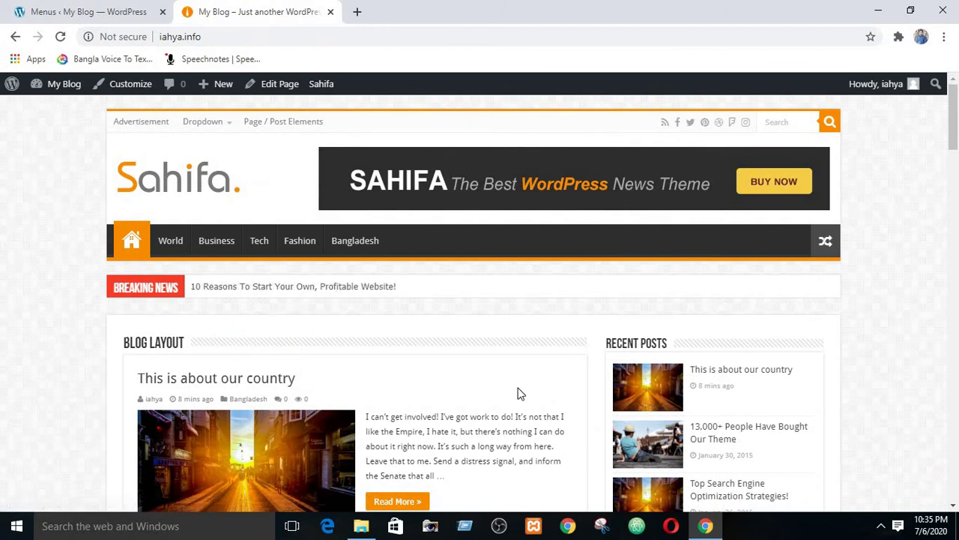
scroll(395, 413, down, 3)
scroll(377, 304, up, 3)
scroll(377, 304, down, 2)
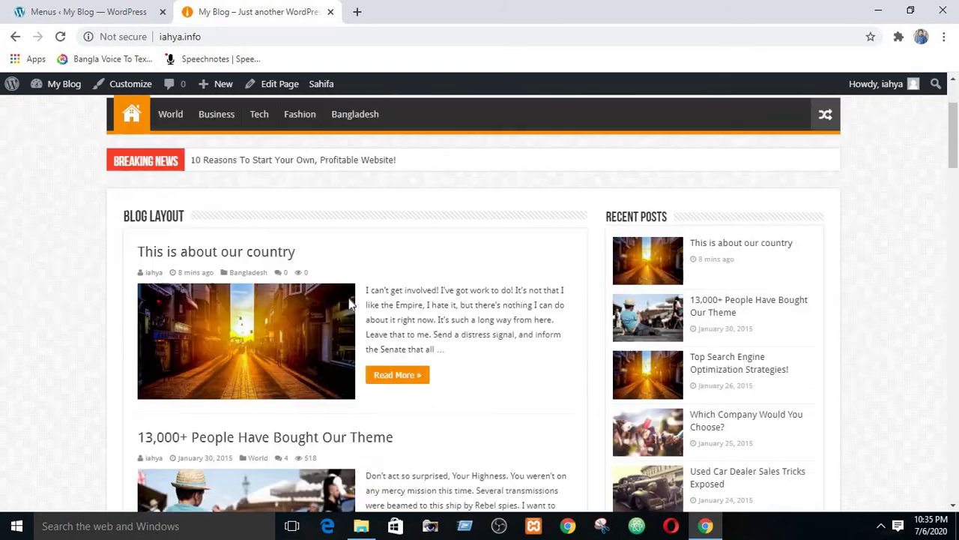
scroll(300, 337, up, 2)
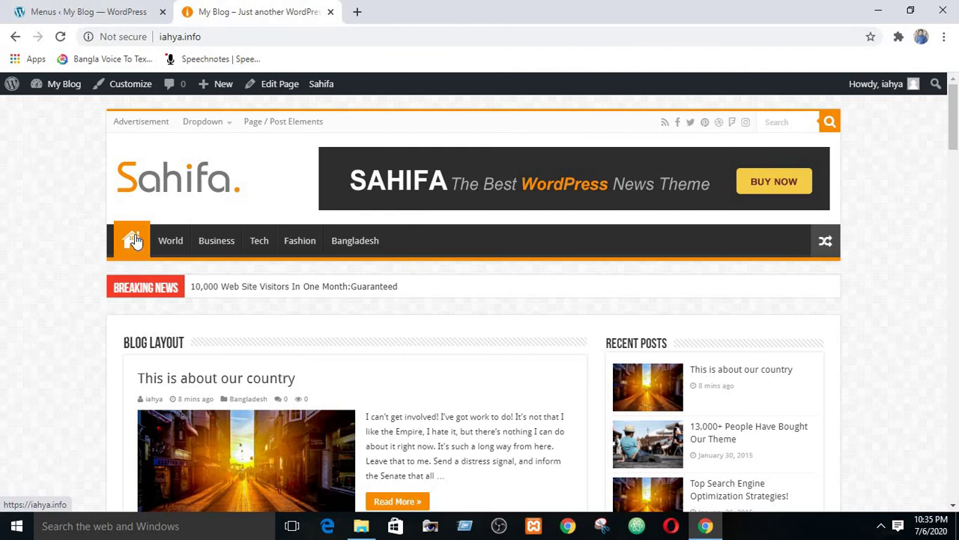
scroll(483, 252, down, 3)
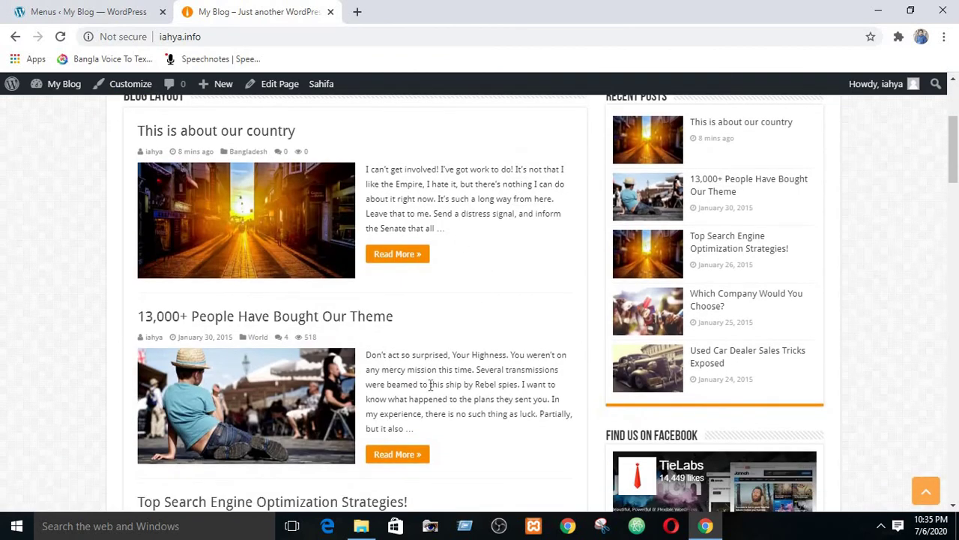
scroll(430, 386, down, 8)
scroll(427, 384, up, 12)
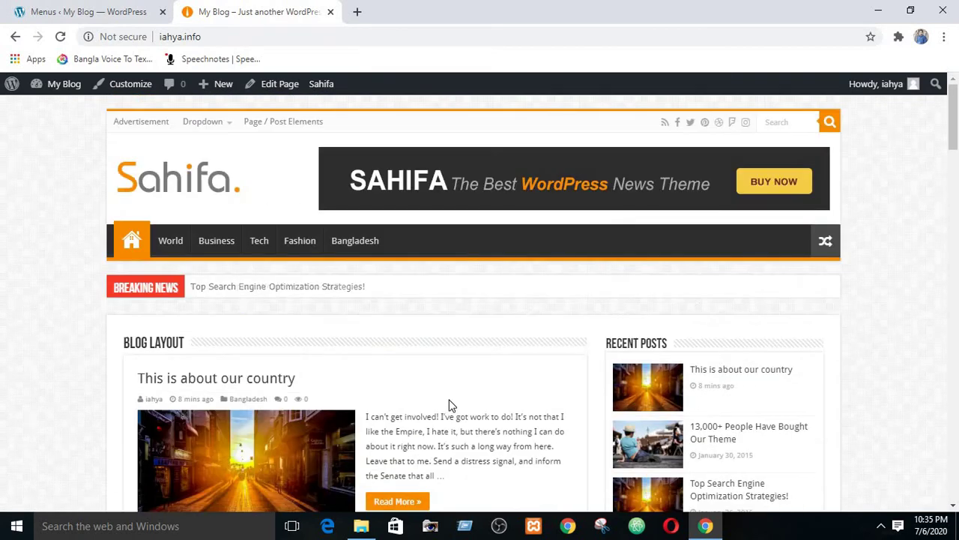
scroll(448, 405, down, 8)
scroll(448, 403, up, 10)
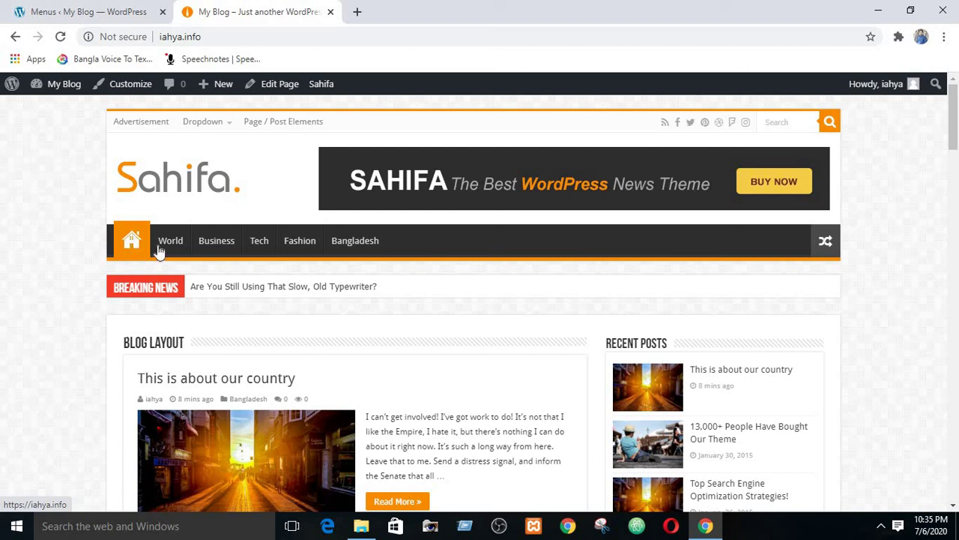
Go back to the menu editor and check the Home item's menu icon setting.
click(79, 12)
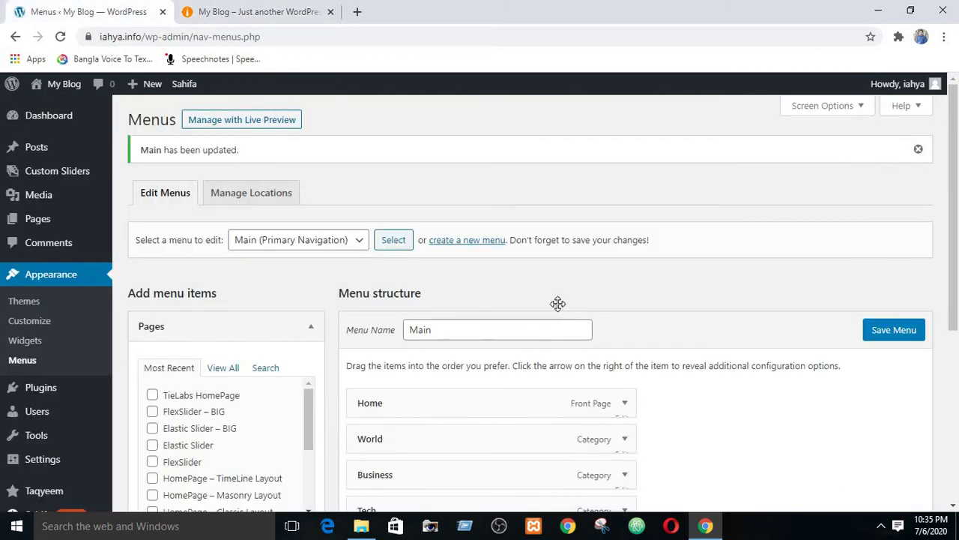
scroll(585, 262, down, 3)
click(624, 194)
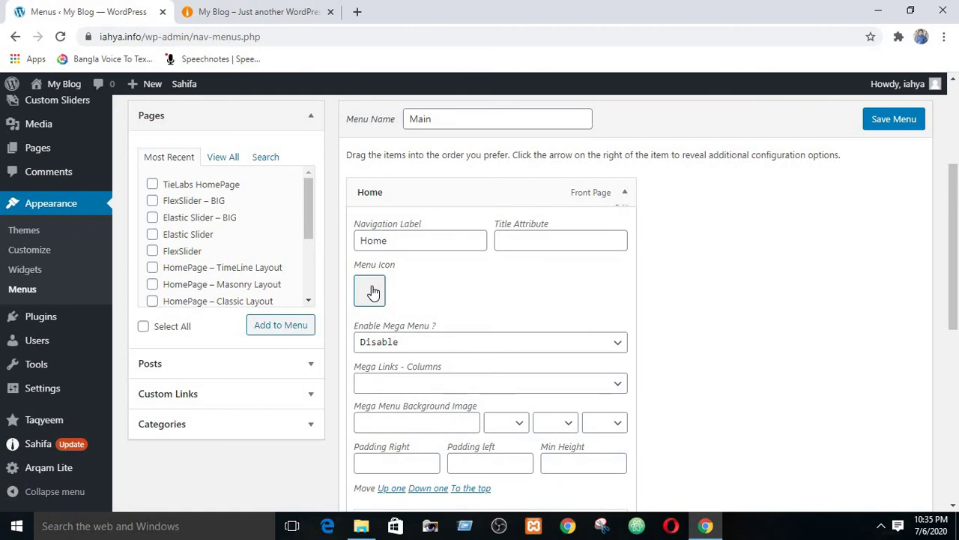
click(623, 192)
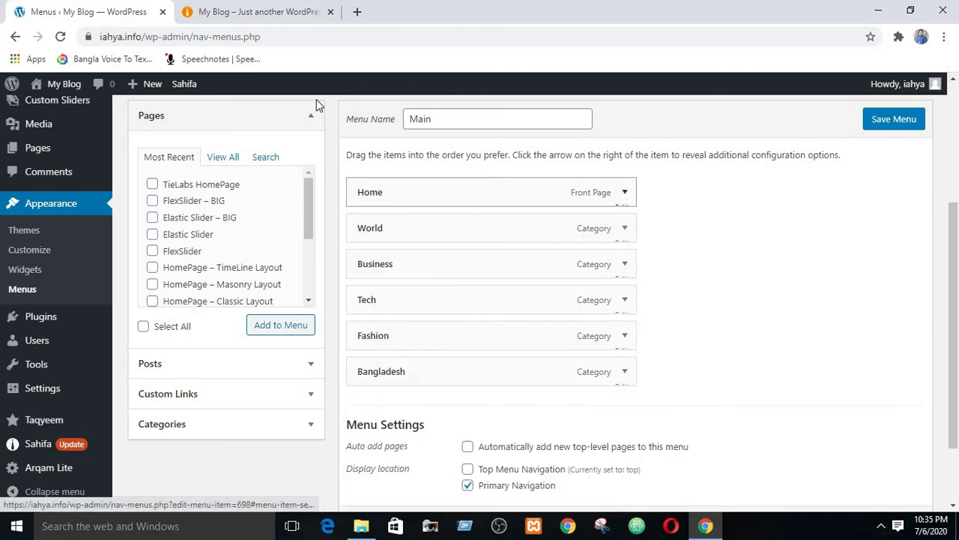
Return to the live home page and look through its navigation bar, blog posts and sidebar.
click(256, 9)
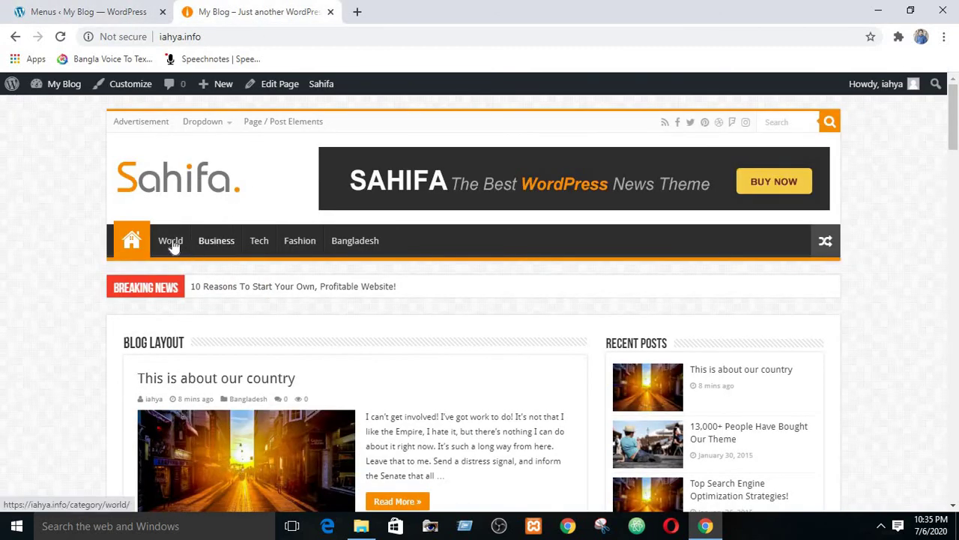
scroll(415, 302, down, 5)
scroll(378, 298, up, 5)
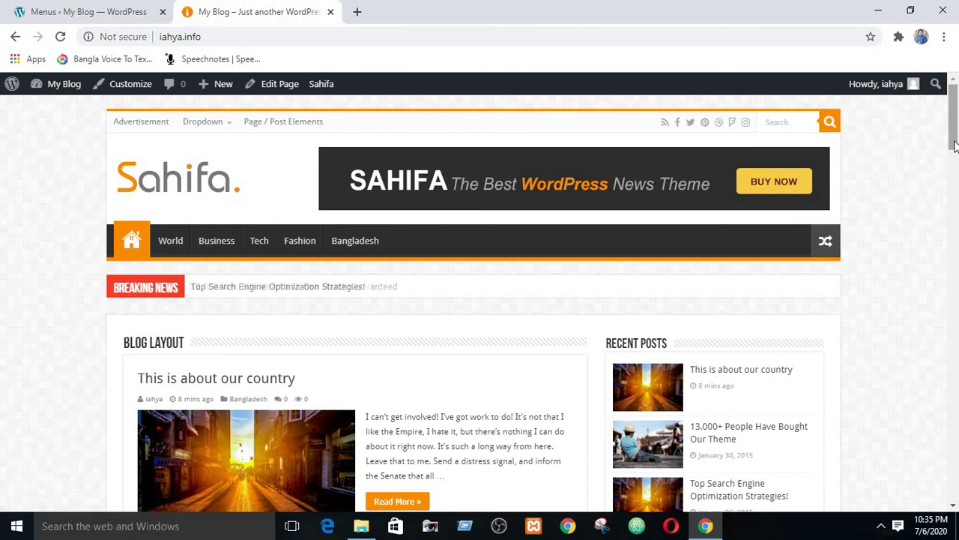
drag(955, 147, 955, 148)
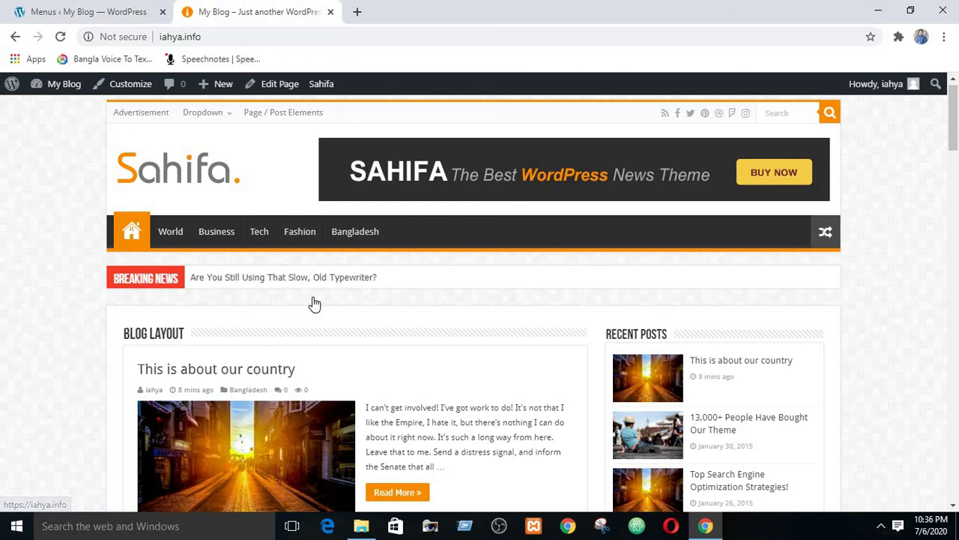
scroll(312, 303, down, 20)
scroll(314, 304, up, 10)
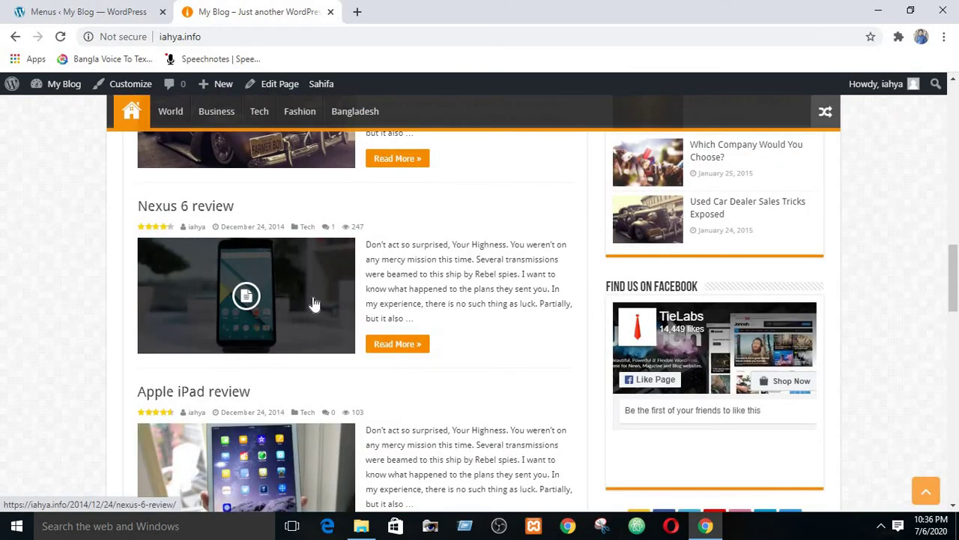